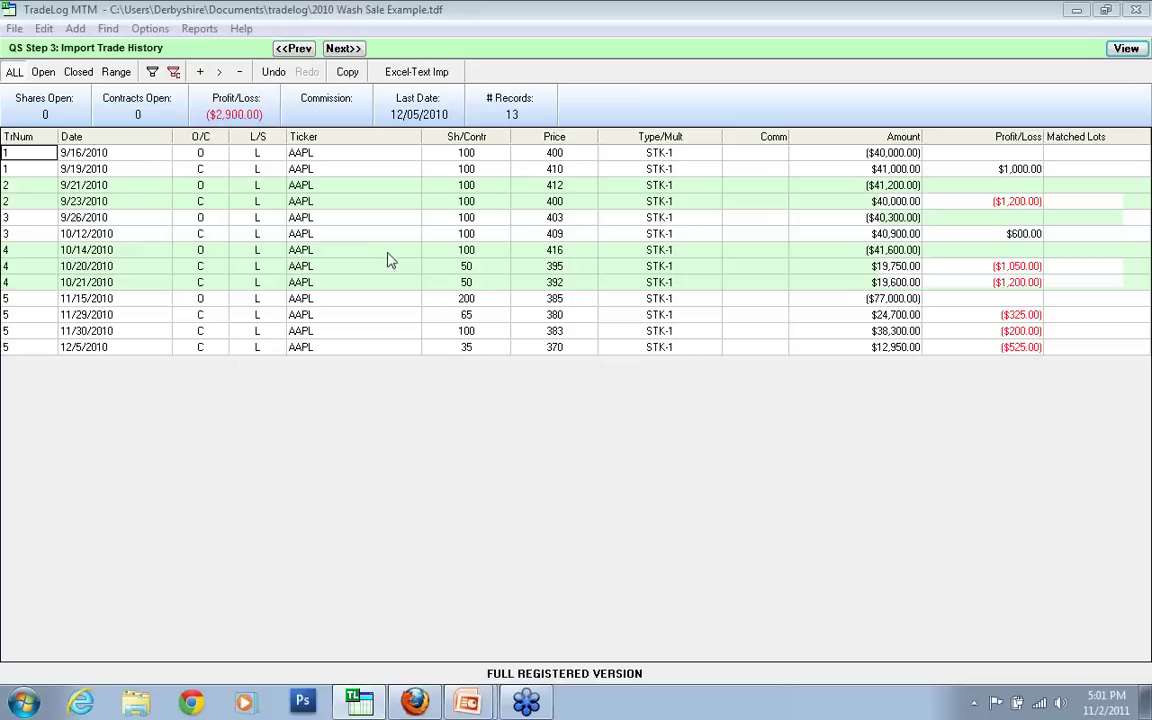
Step: Run the Wash Sale Detail report for 2010 stocks and options and dismiss the resulting message
{"action": "left_click", "coordinate": [199, 30]}
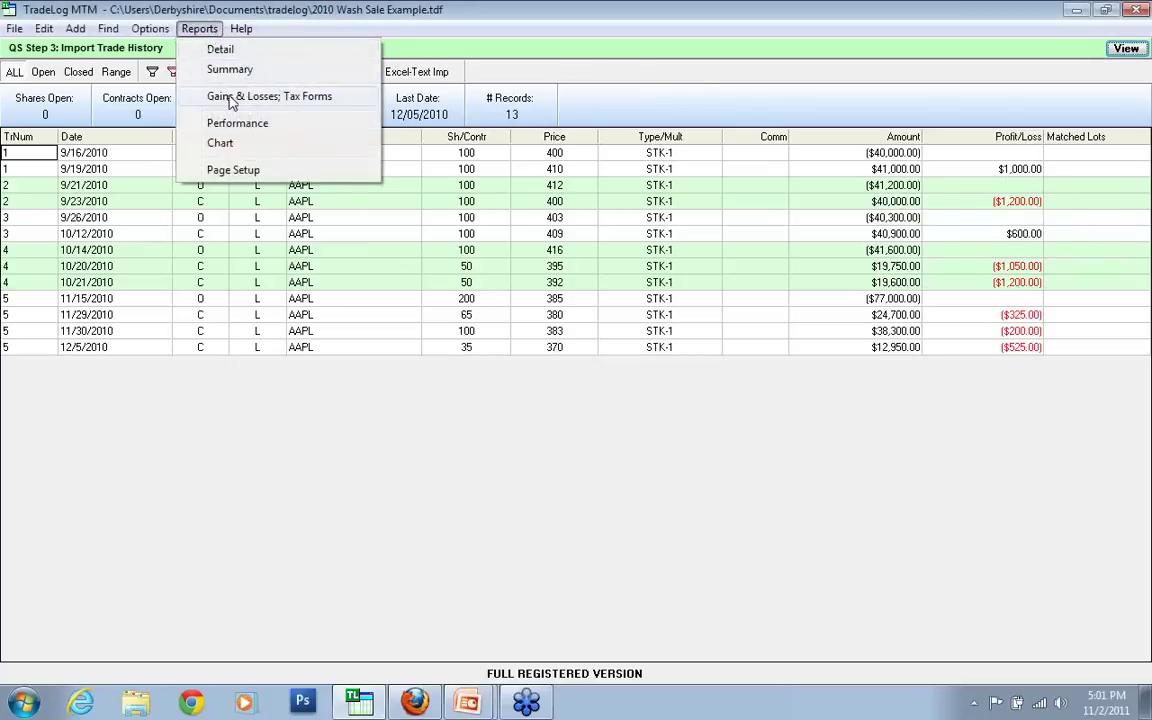
{"action": "left_click", "coordinate": [230, 96]}
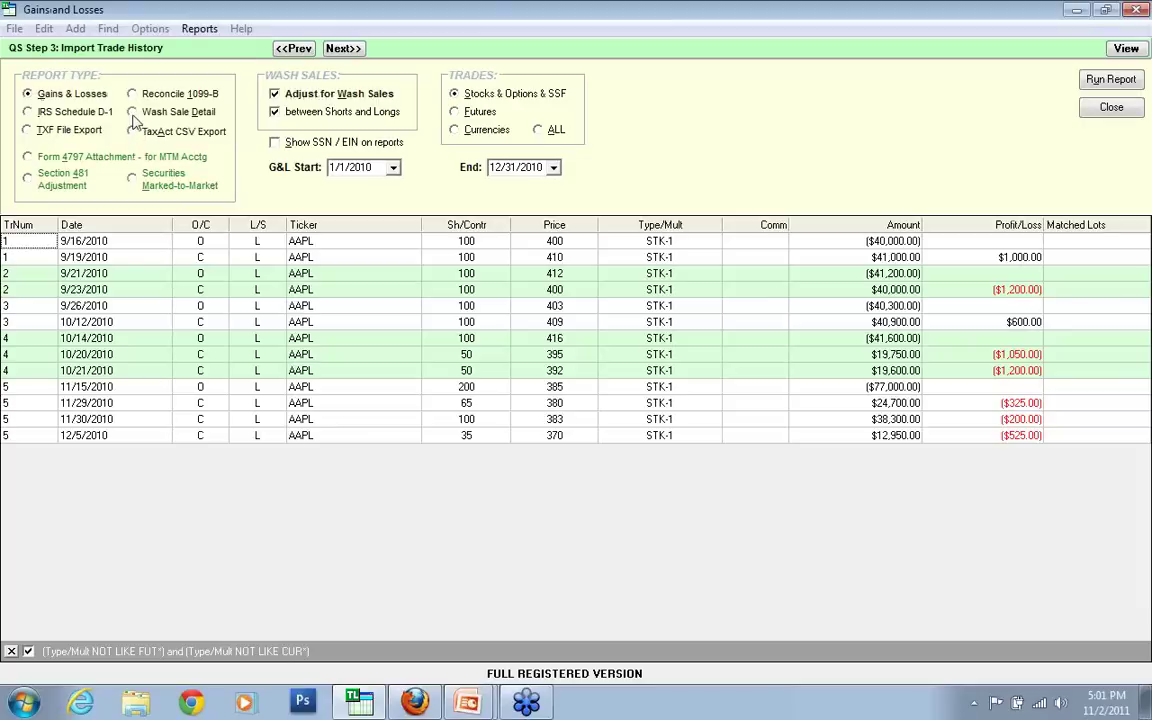
{"action": "mouse_move", "coordinate": [135, 120]}
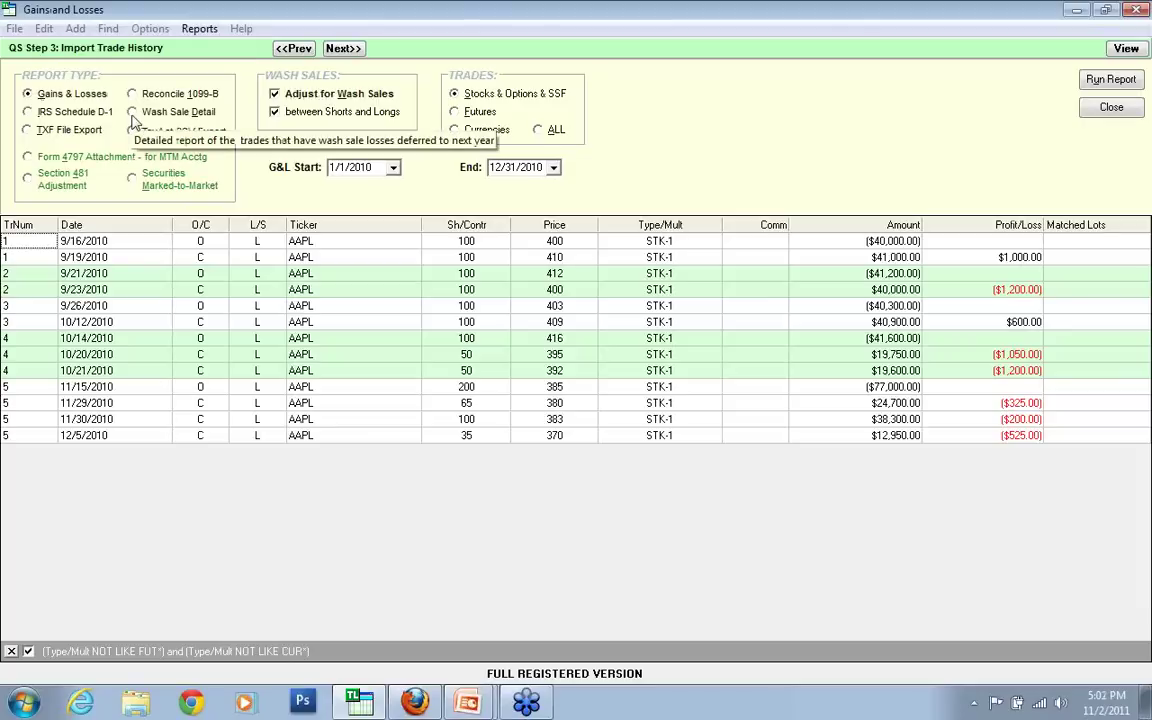
{"action": "left_click", "coordinate": [134, 116]}
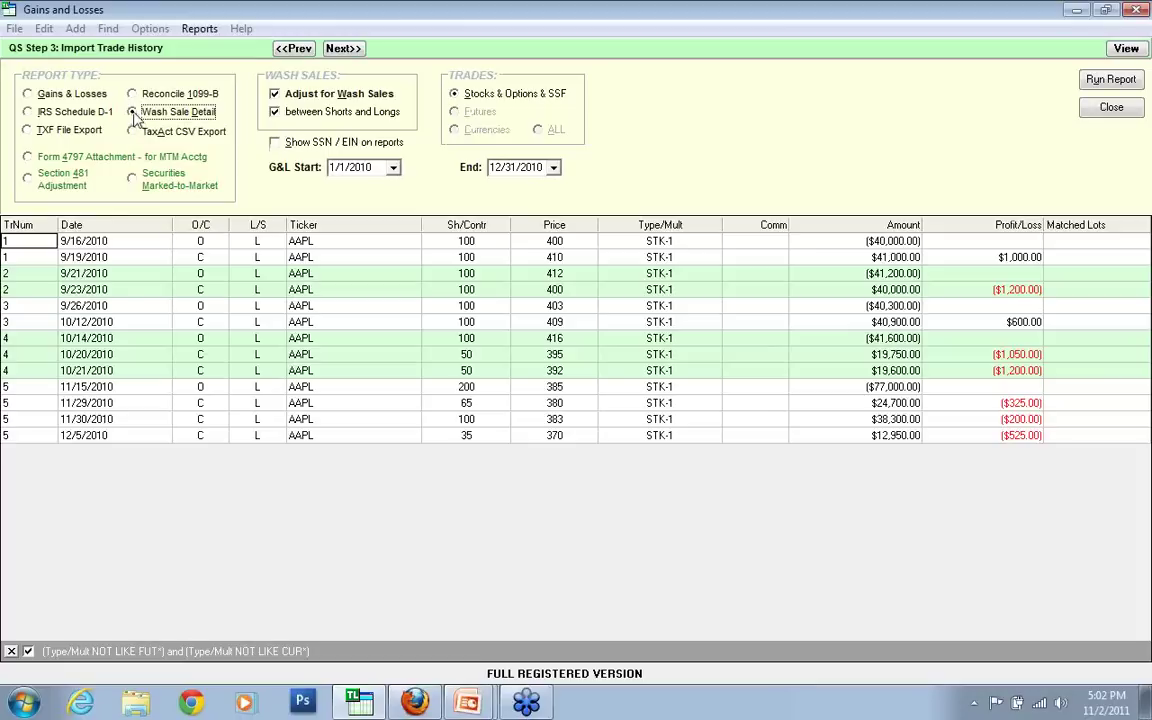
{"action": "mouse_move", "coordinate": [136, 120]}
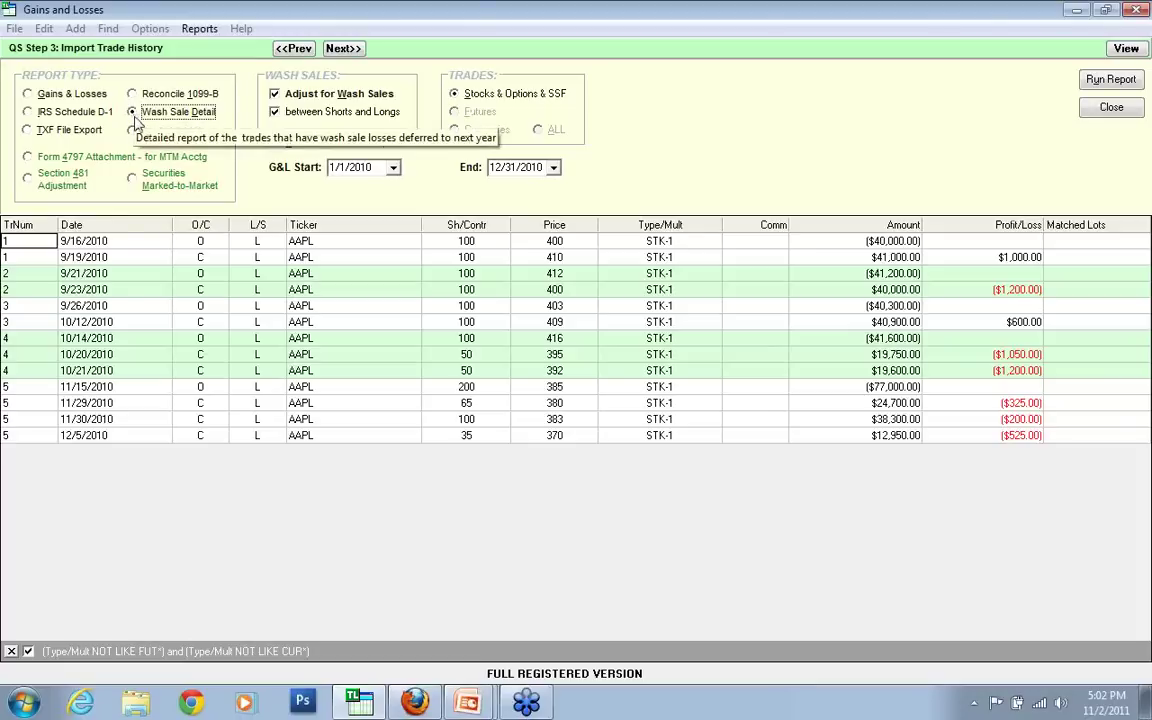
{"action": "left_click", "coordinate": [1095, 84]}
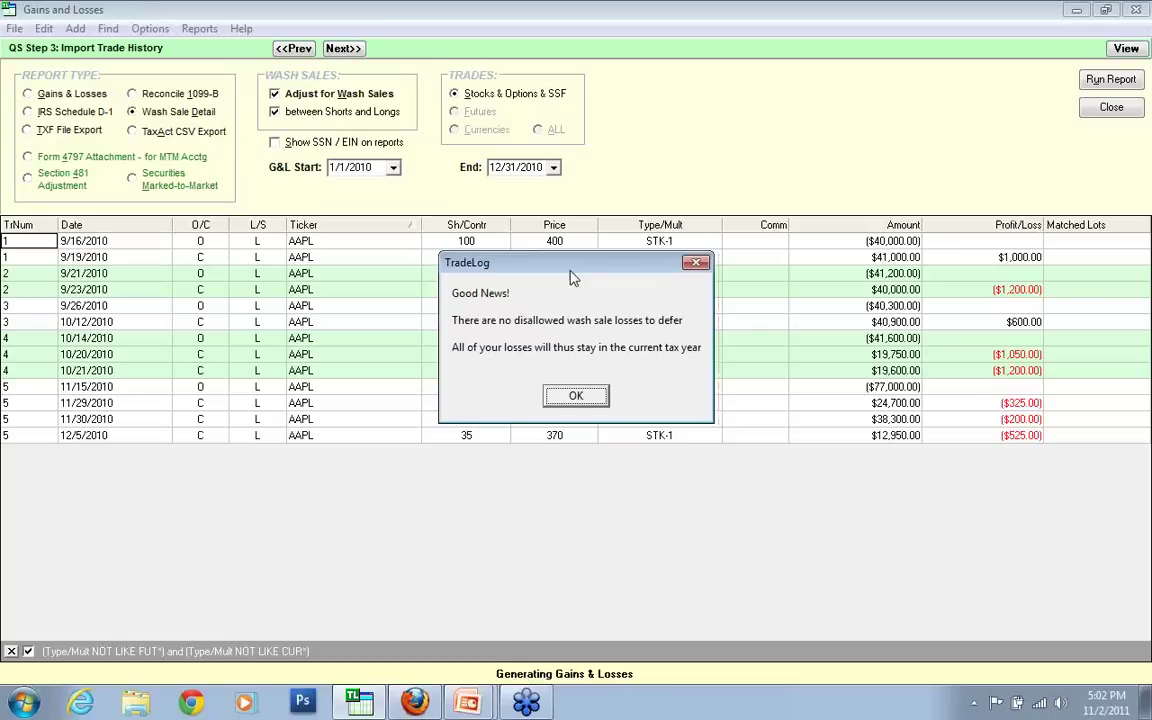
{"action": "left_click", "coordinate": [577, 394]}
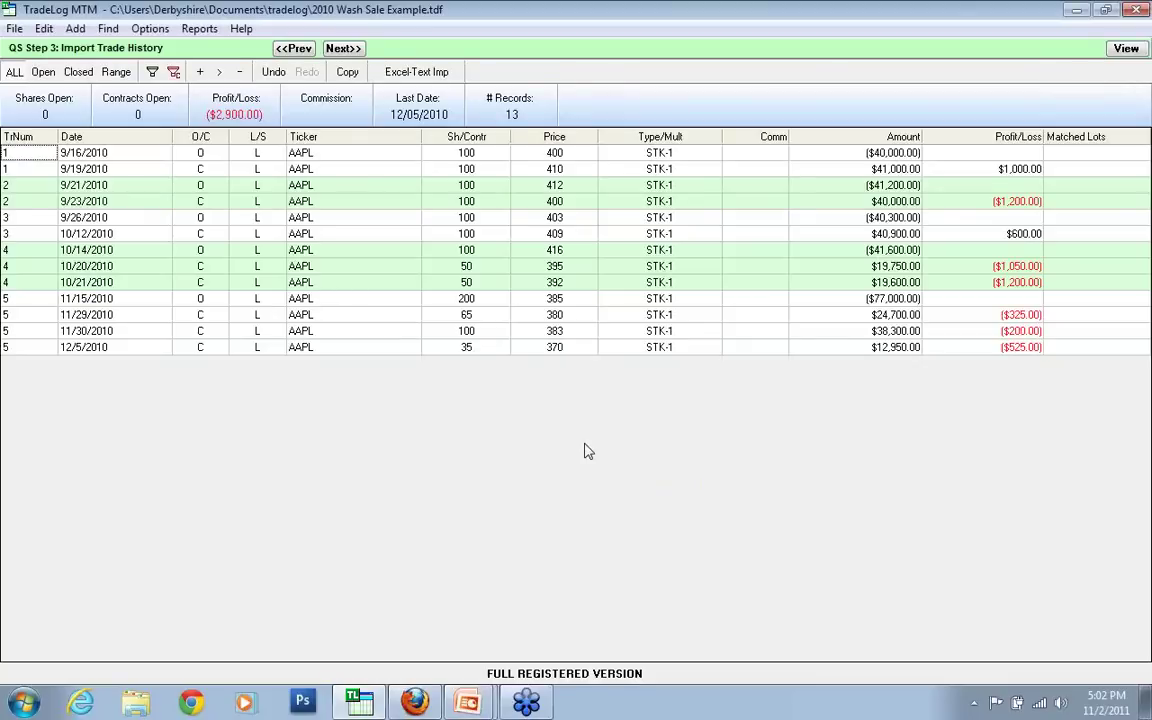
Step: Run the wash-sale-adjusted Gains & Losses report with the start date set to 11/1/2010, review it, and return to the trade list
{"action": "left_click", "coordinate": [199, 29]}
{"action": "left_click", "coordinate": [211, 96]}
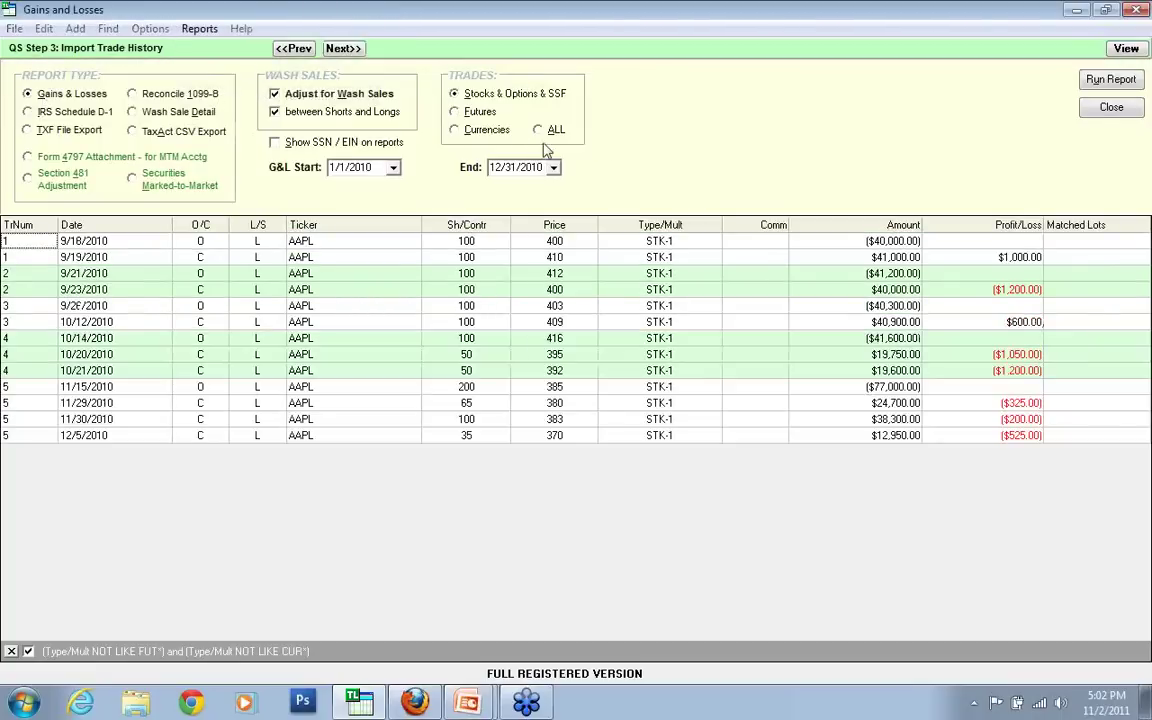
{"action": "left_click", "coordinate": [358, 164]}
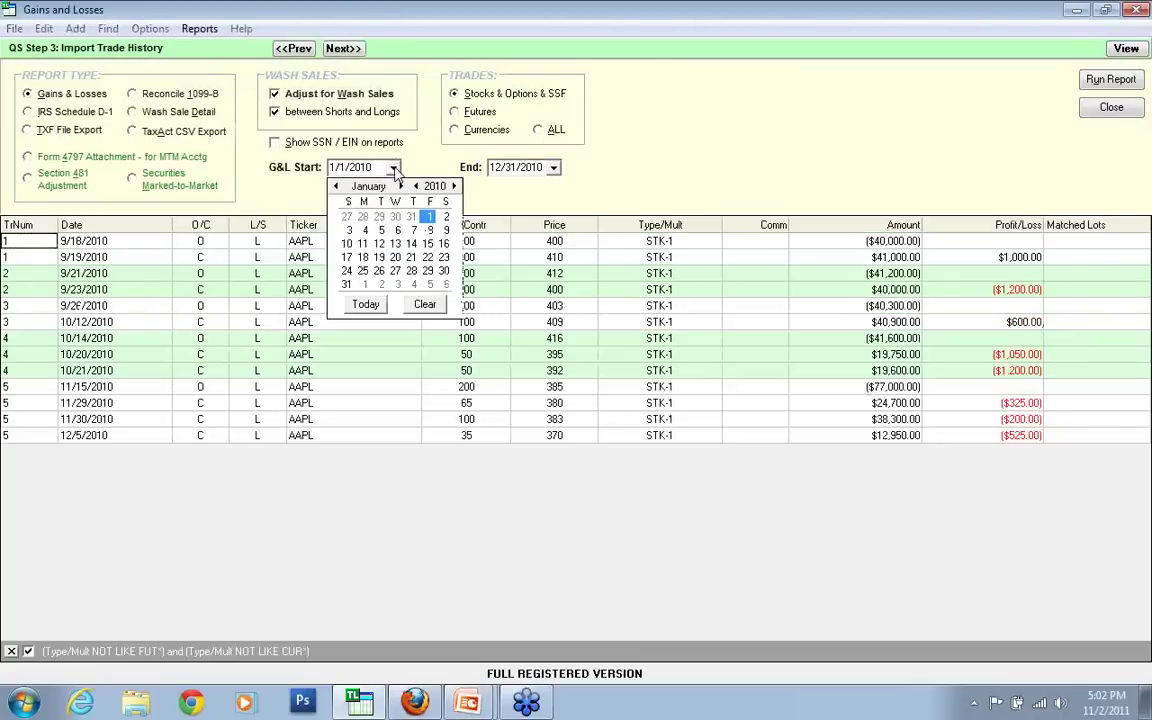
{"action": "left_click", "coordinate": [337, 187]}
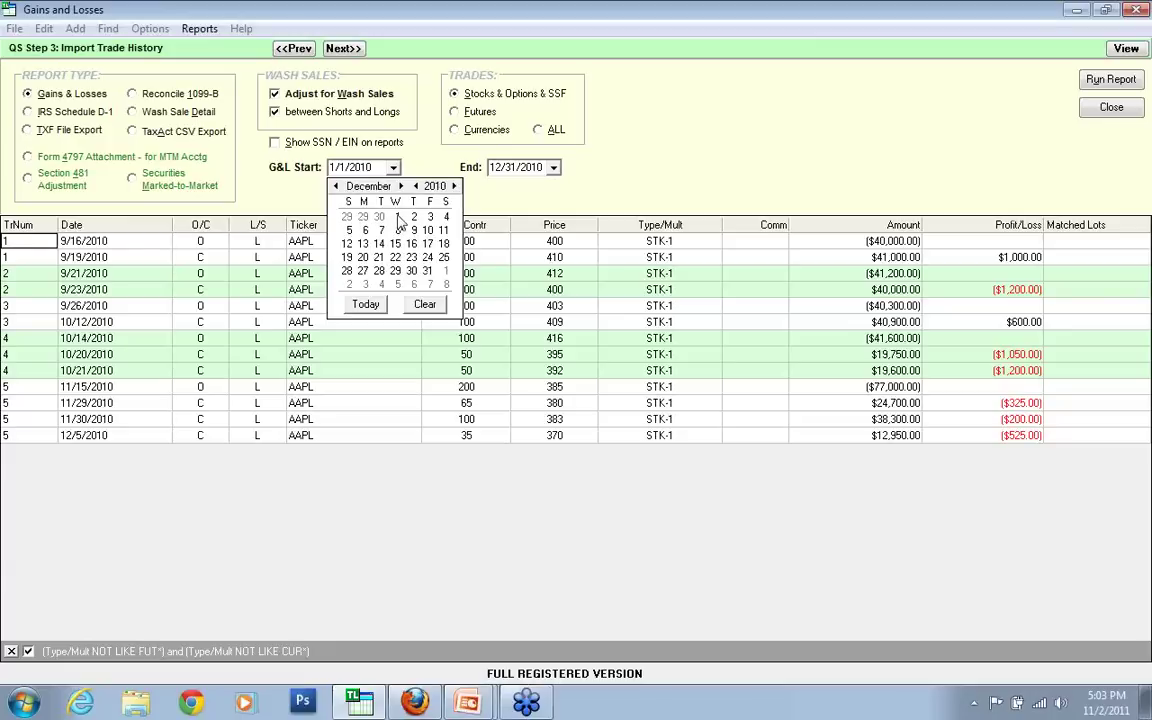
{"action": "left_click", "coordinate": [336, 186]}
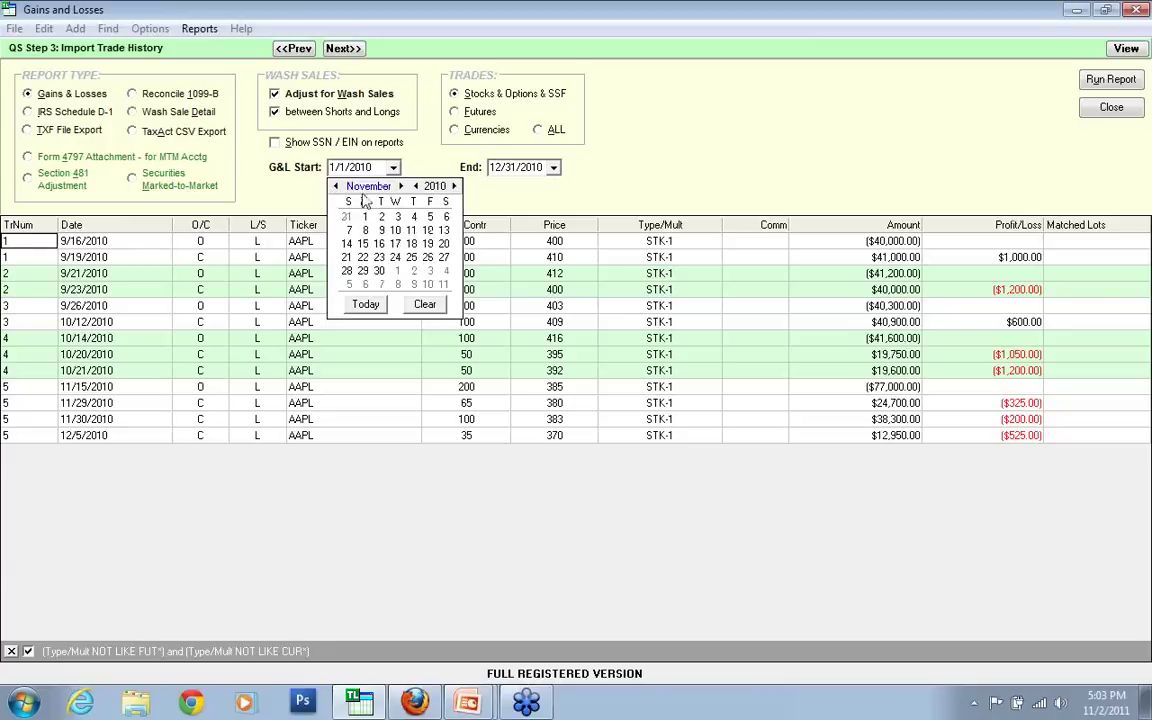
{"action": "left_click", "coordinate": [366, 217]}
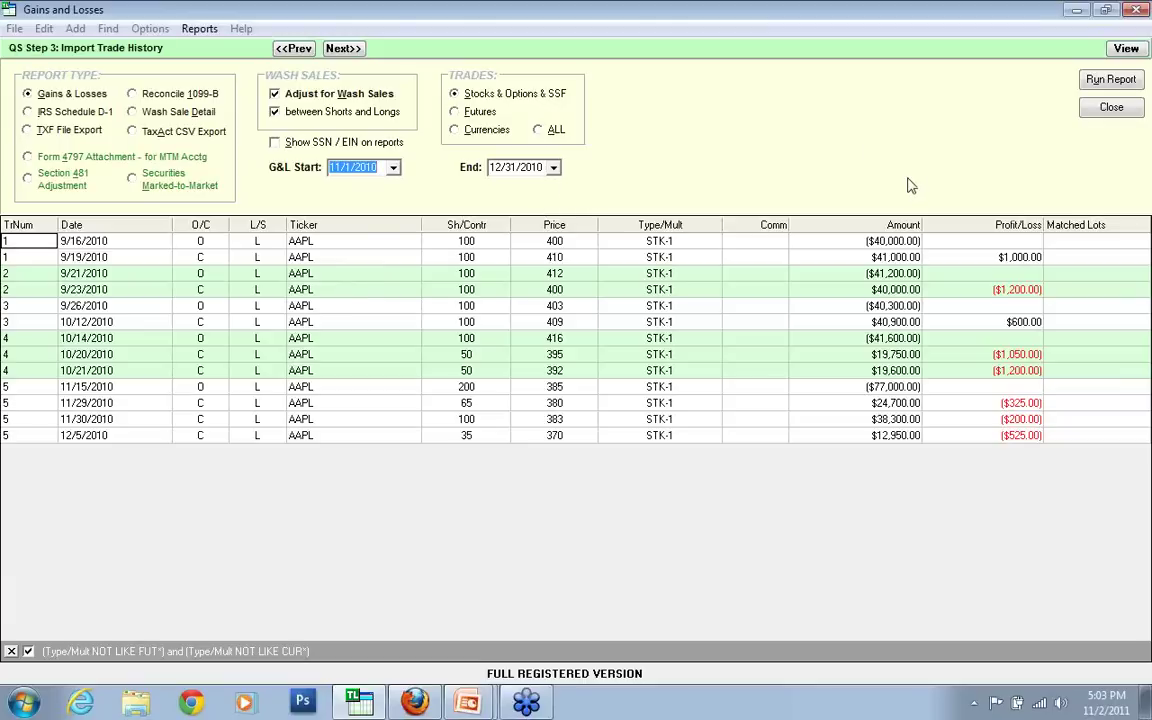
{"action": "left_click", "coordinate": [1100, 82]}
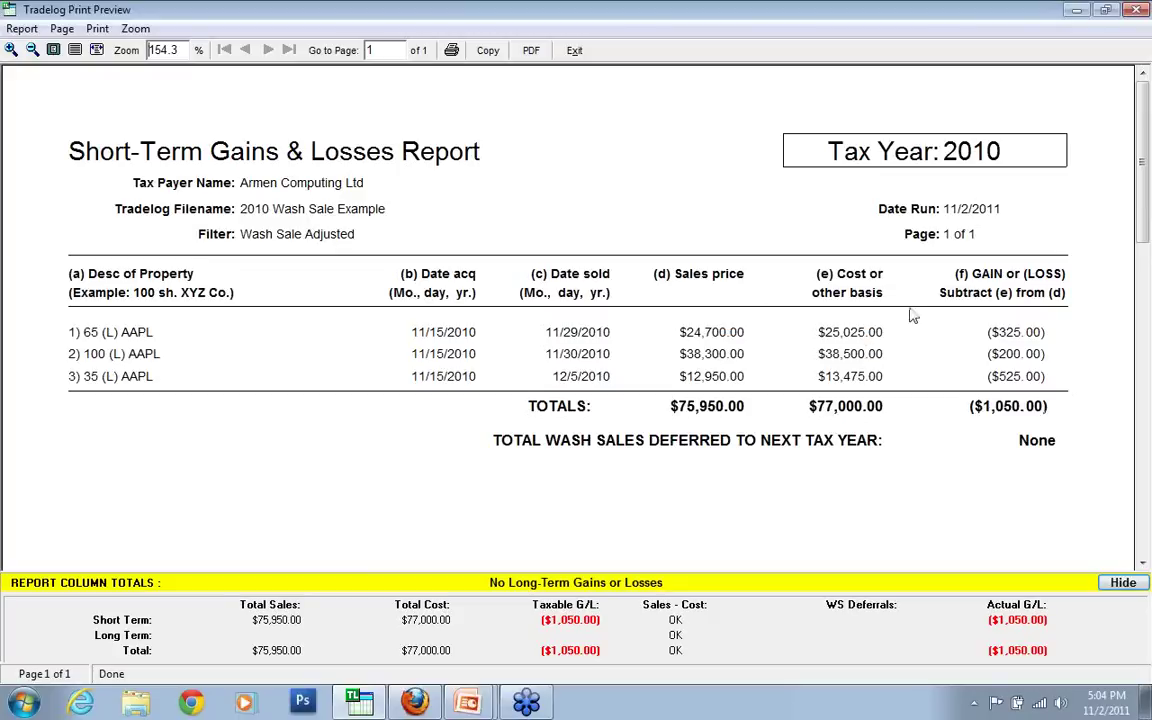
{"action": "key", "text": "Escape"}
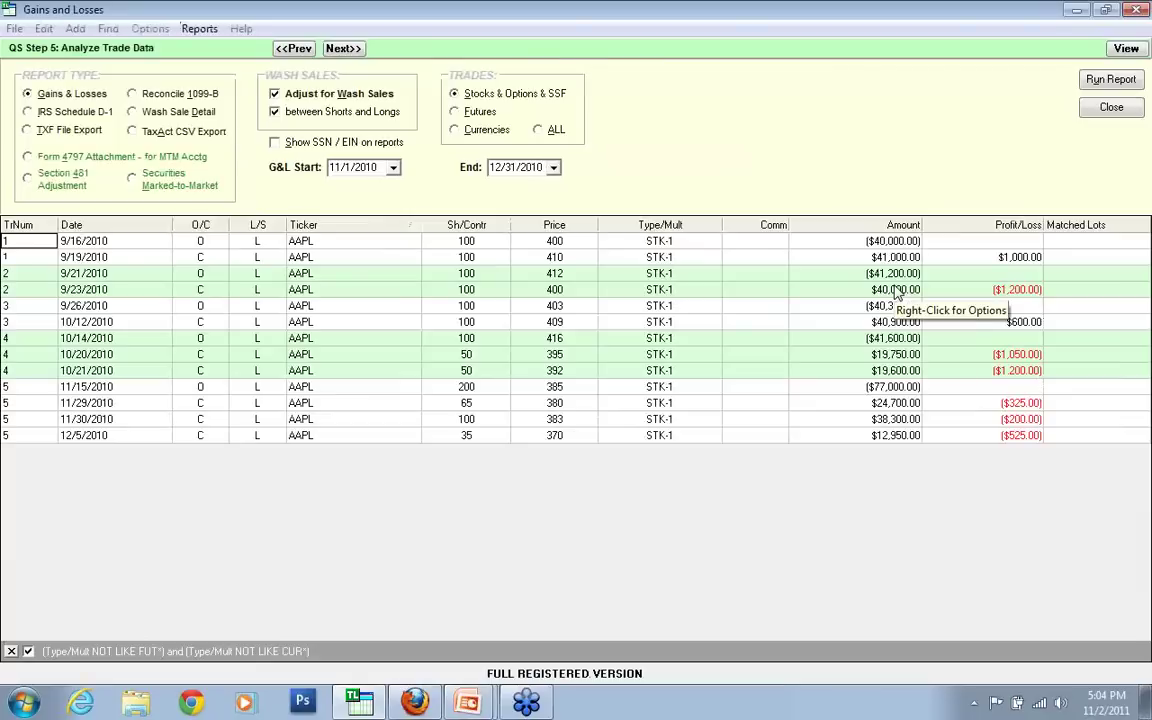
{"action": "key", "text": "Escape"}
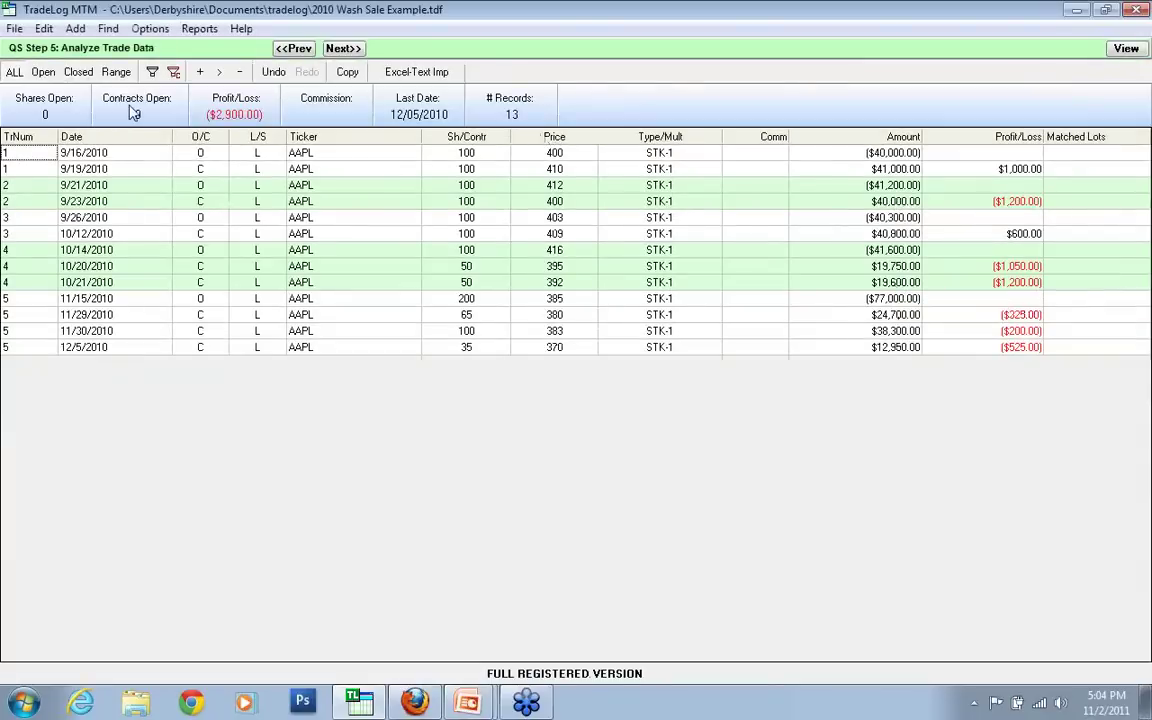
Step: Start a custom trade filter with a condition that Ticker equals AAPL*
{"action": "left_click", "coordinate": [174, 74]}
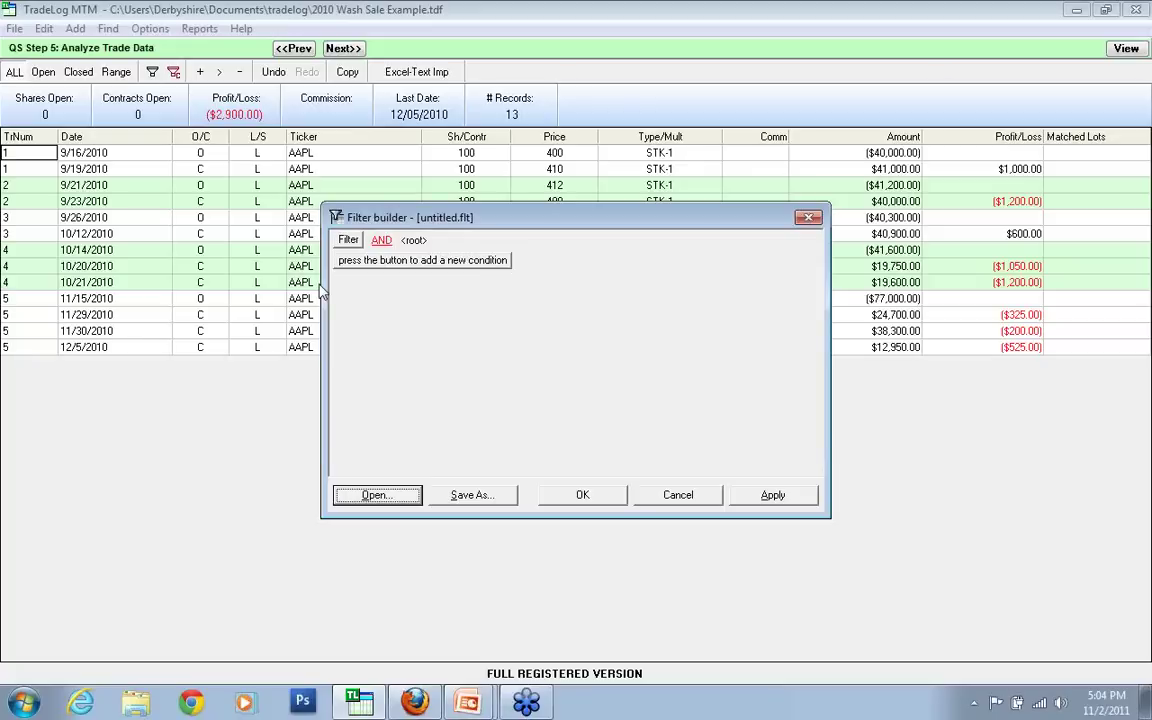
{"action": "left_click", "coordinate": [376, 264]}
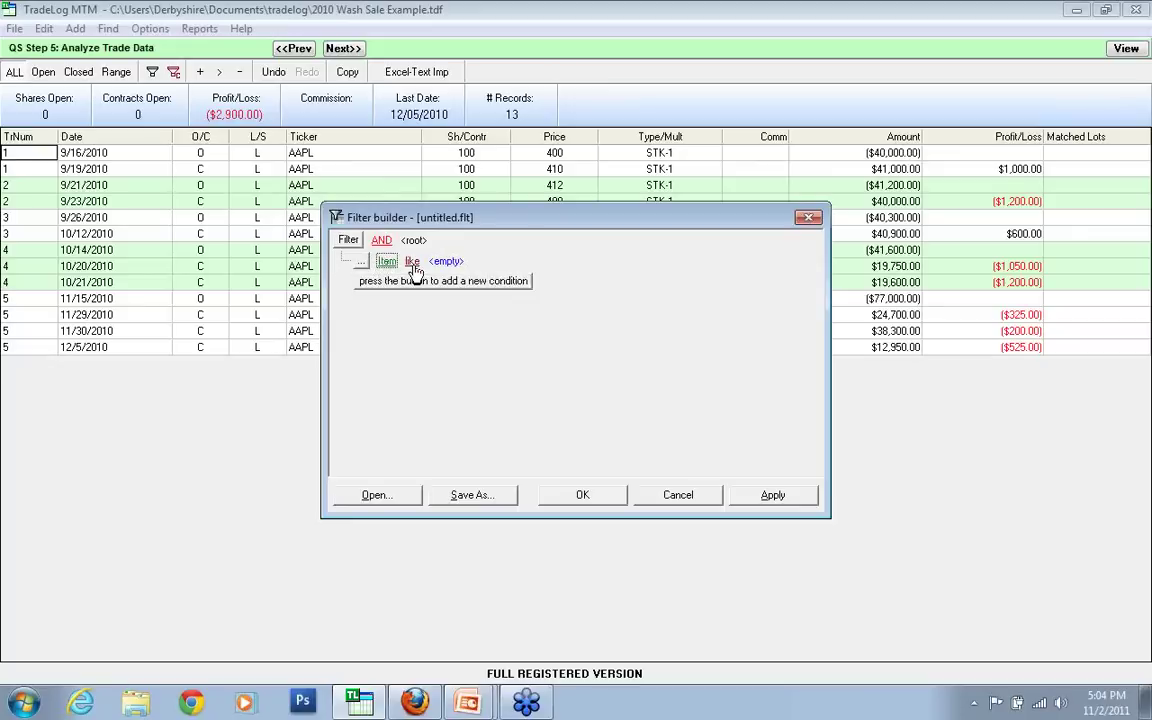
{"action": "left_click", "coordinate": [386, 261]}
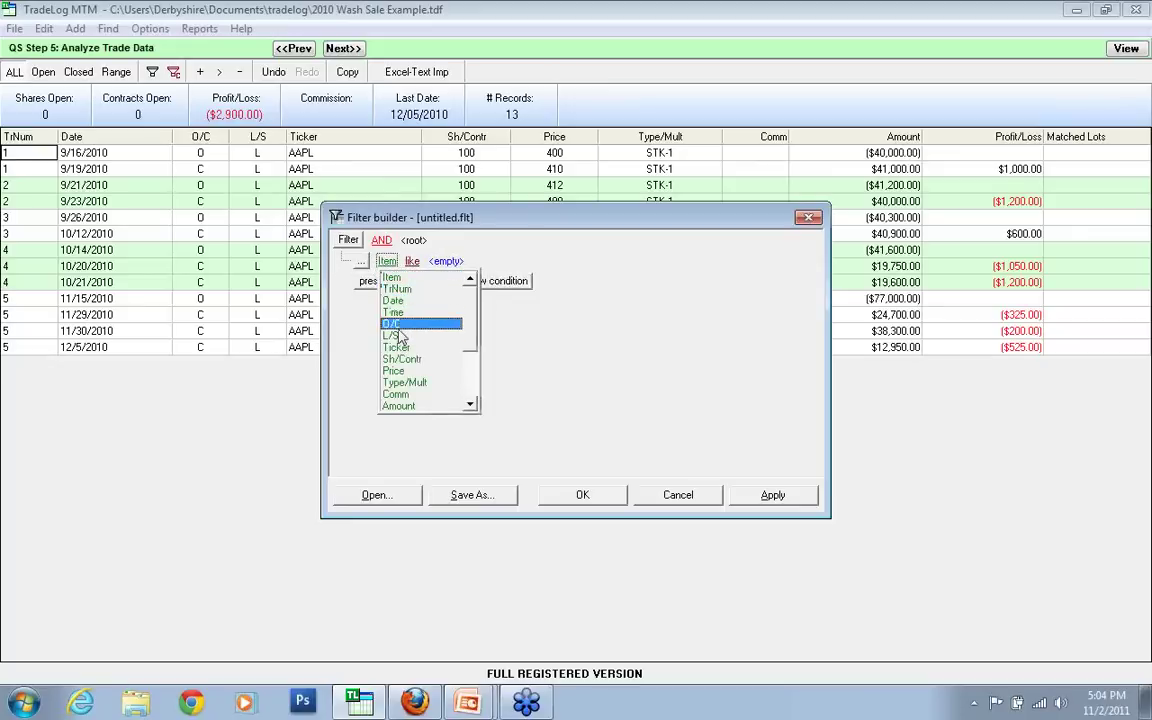
{"action": "left_click", "coordinate": [398, 348]}
{"action": "left_click", "coordinate": [420, 262]}
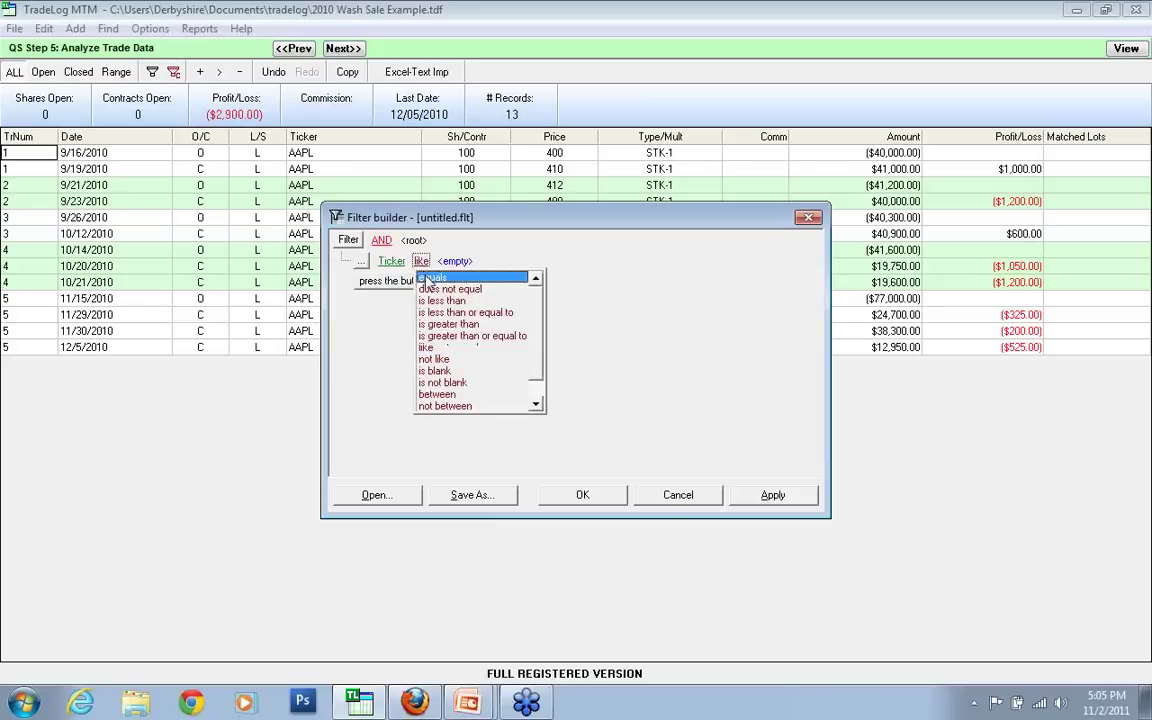
{"action": "left_click", "coordinate": [430, 277]}
{"action": "left_click", "coordinate": [468, 261]}
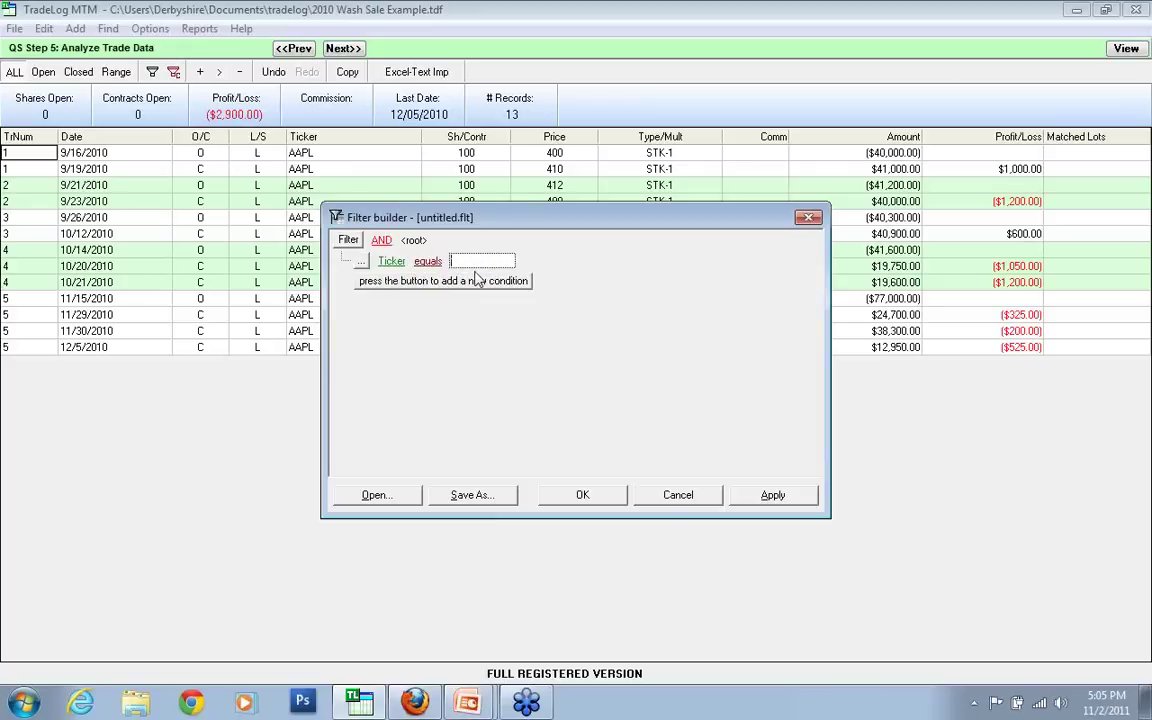
{"action": "type", "text": "a"}
Step: Add a second filter condition on Date using the "is greater than" comparison
{"action": "left_click", "coordinate": [430, 284]}
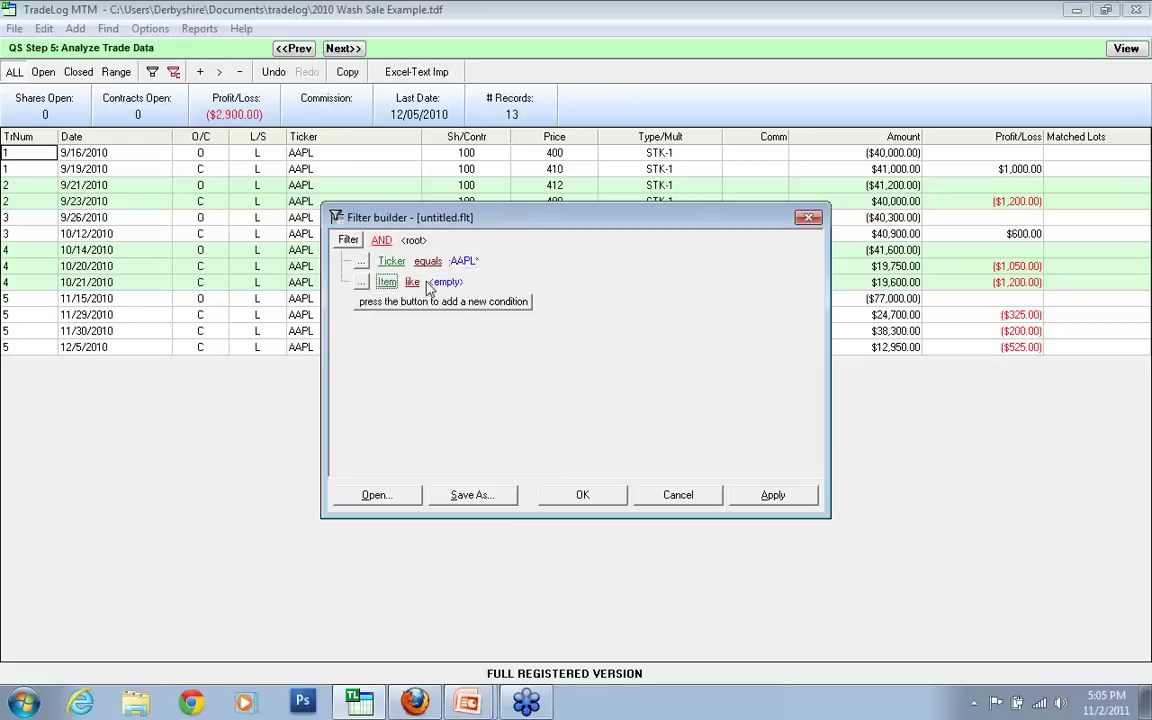
{"action": "left_click", "coordinate": [387, 282]}
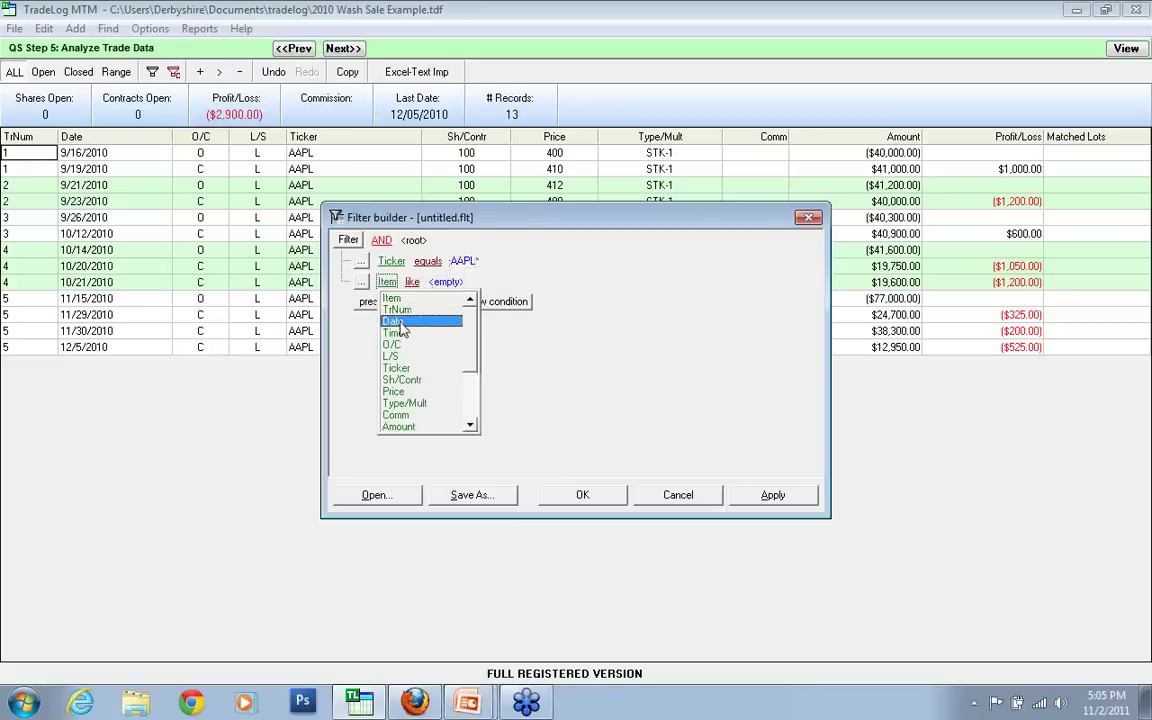
{"action": "left_click", "coordinate": [398, 322]}
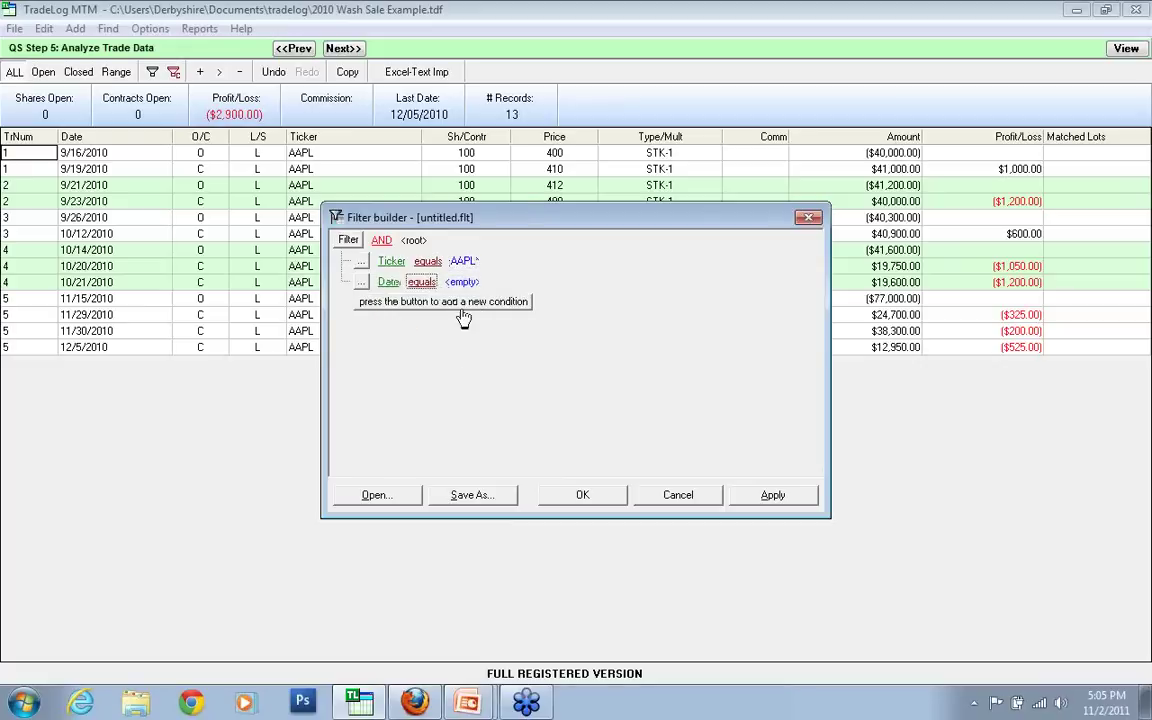
{"action": "left_click", "coordinate": [423, 283]}
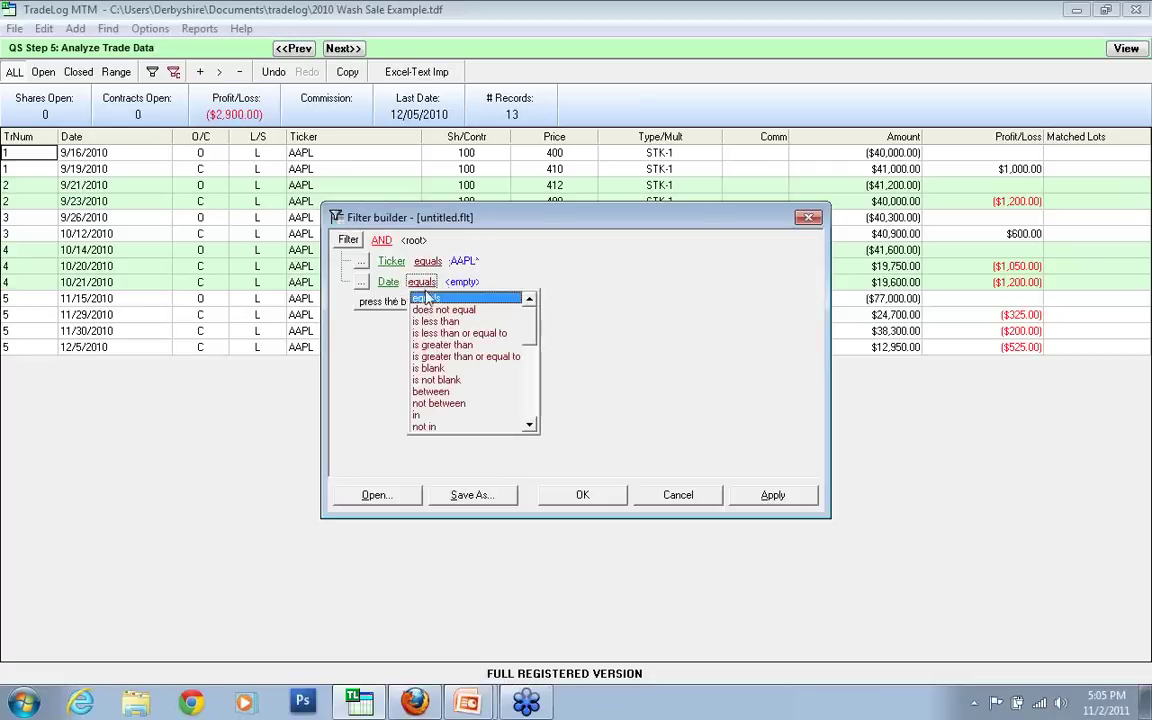
{"action": "left_click", "coordinate": [432, 392]}
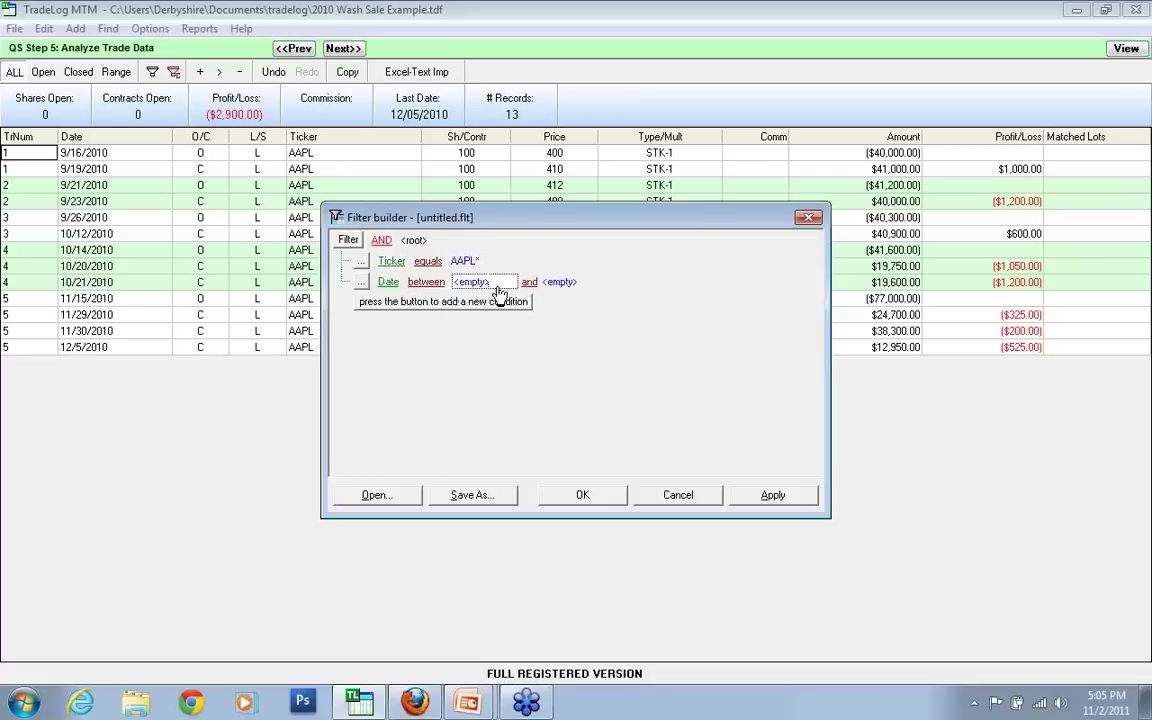
{"action": "left_click", "coordinate": [427, 284]}
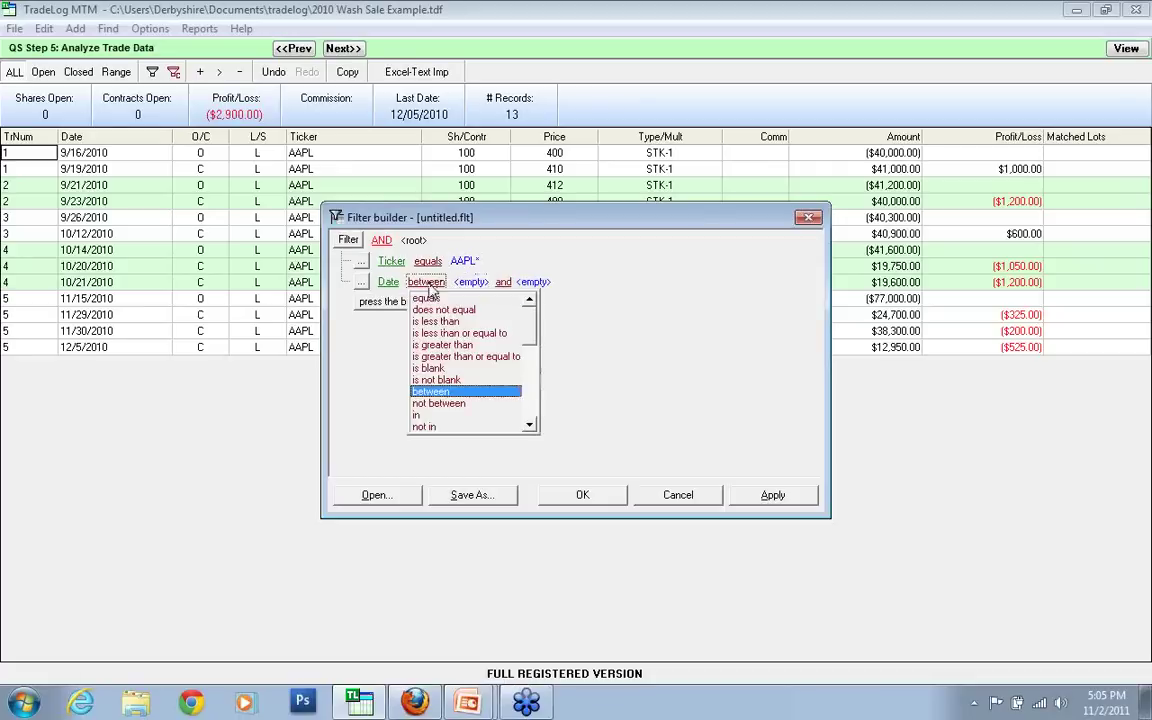
{"action": "left_click", "coordinate": [450, 345]}
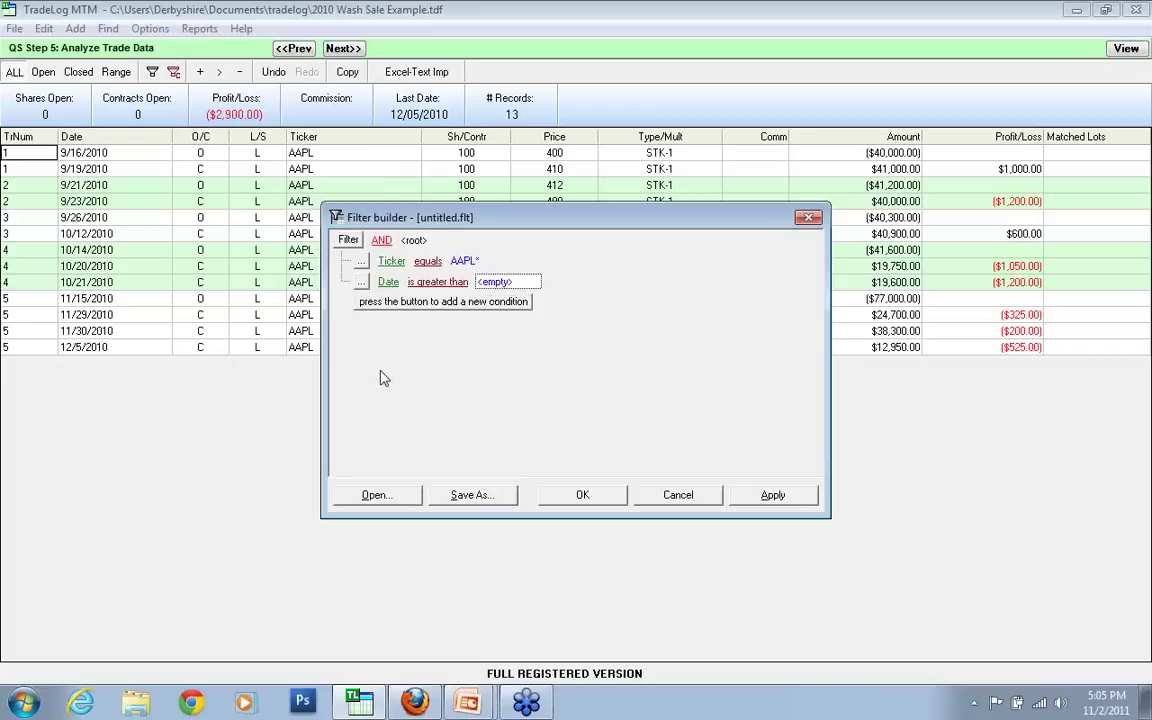
Step: Set the comparison date of the filter's Date condition to 11/1/2010
{"action": "left_click", "coordinate": [508, 284]}
{"action": "left_click", "coordinate": [530, 283]}
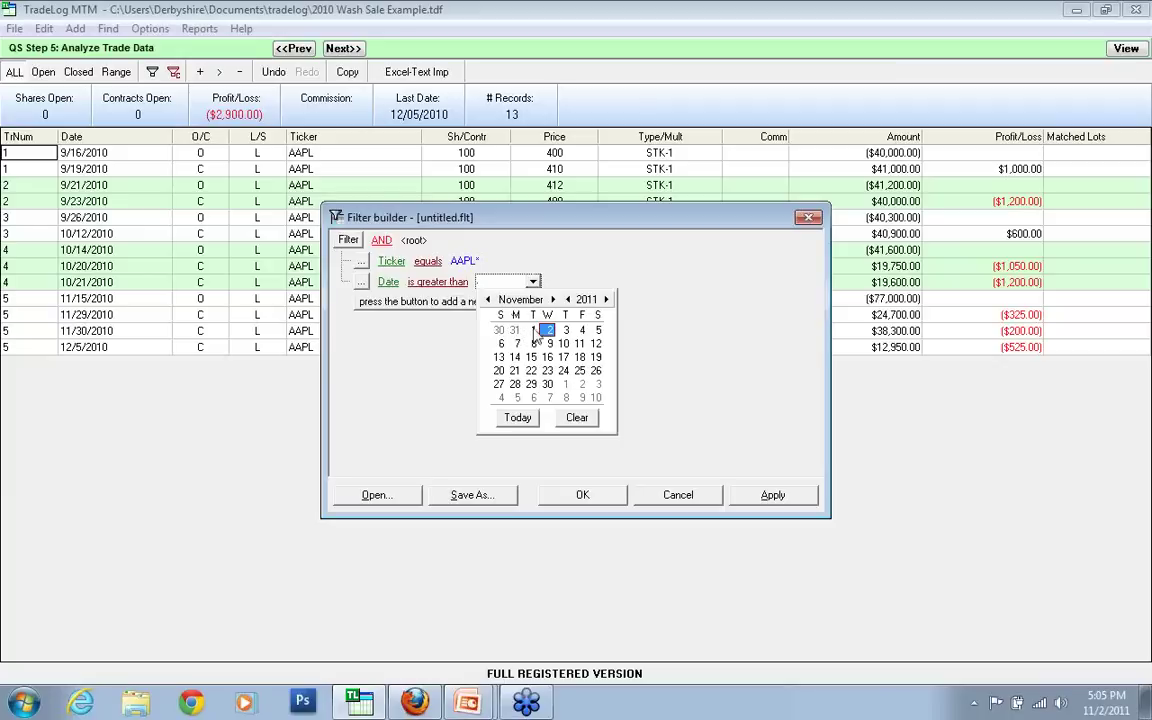
{"action": "left_click", "coordinate": [532, 331]}
{"action": "left_click", "coordinate": [536, 282]}
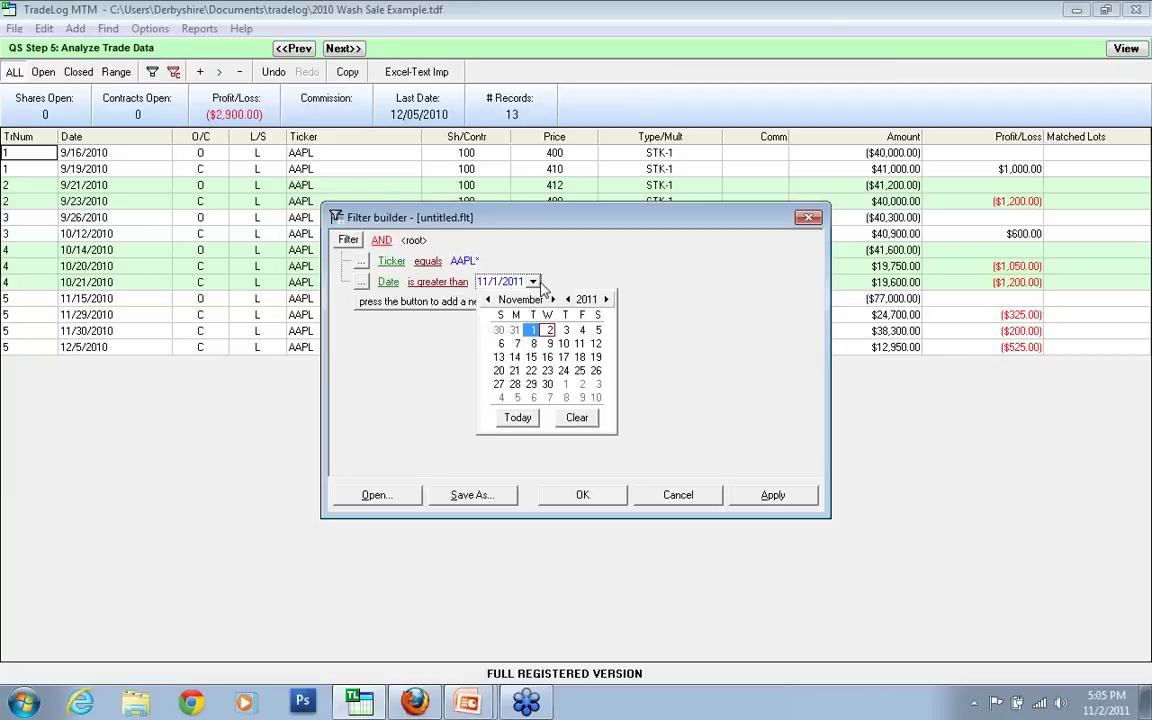
{"action": "left_click", "coordinate": [570, 300]}
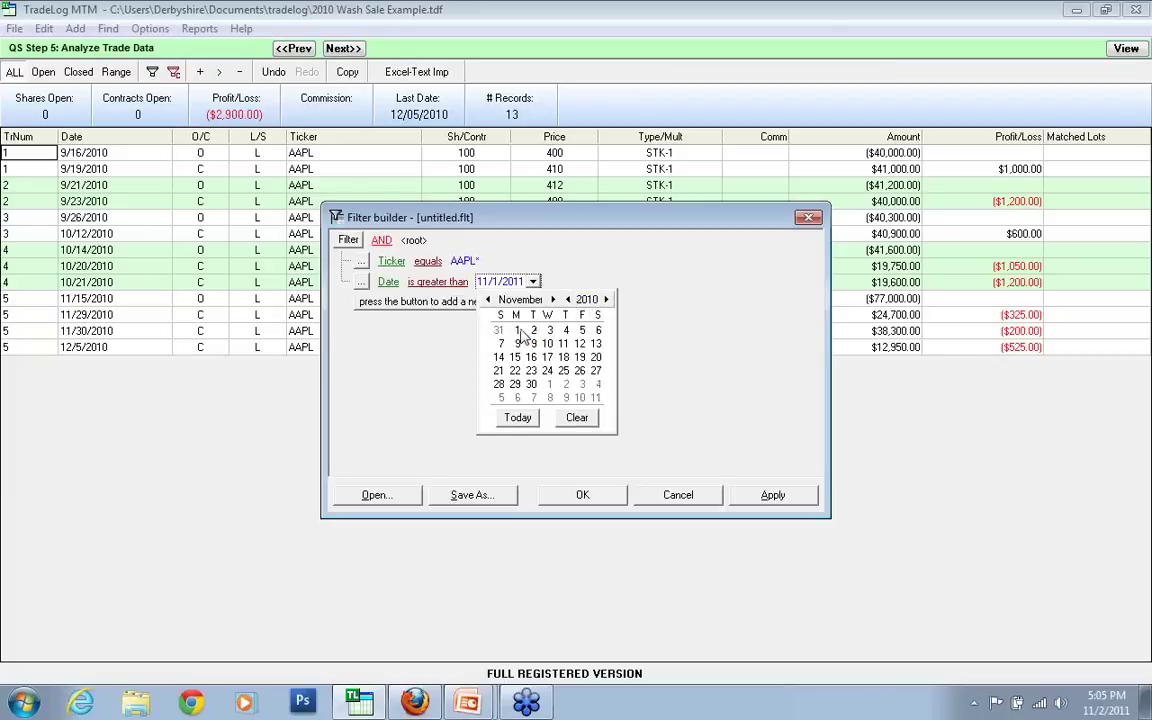
{"action": "left_click", "coordinate": [472, 303]}
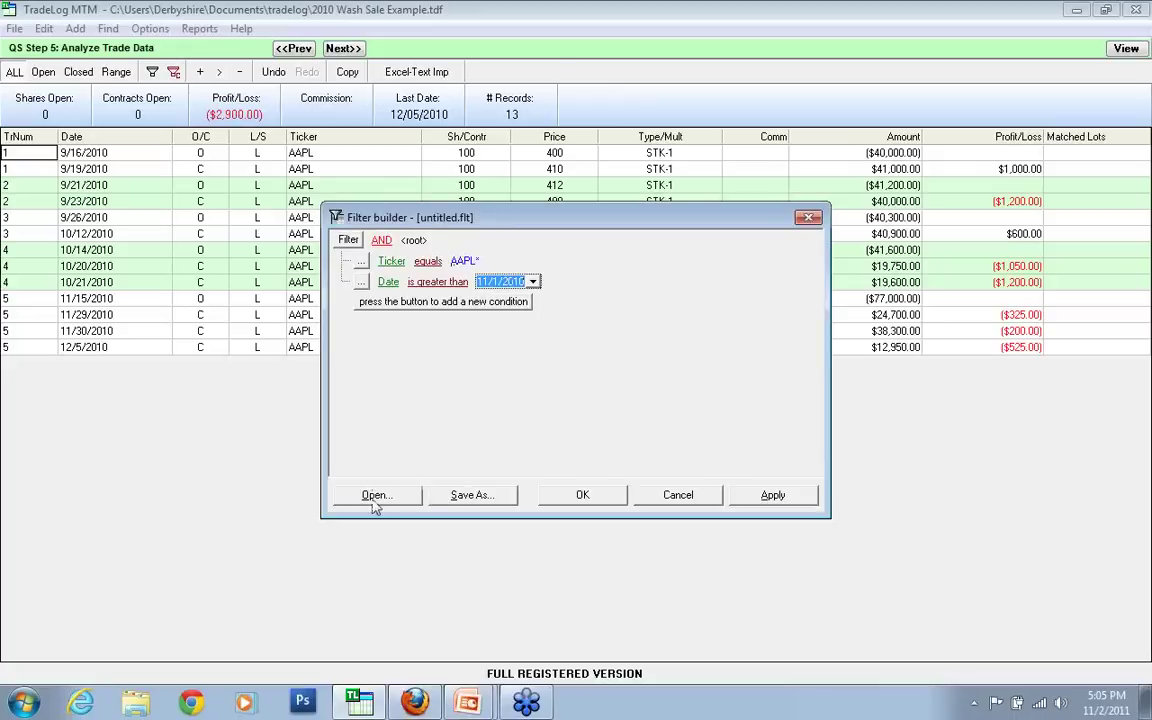
Step: Save the filter in Documents as "wash sale lookup" and apply it to the trade records
{"action": "left_click", "coordinate": [490, 500]}
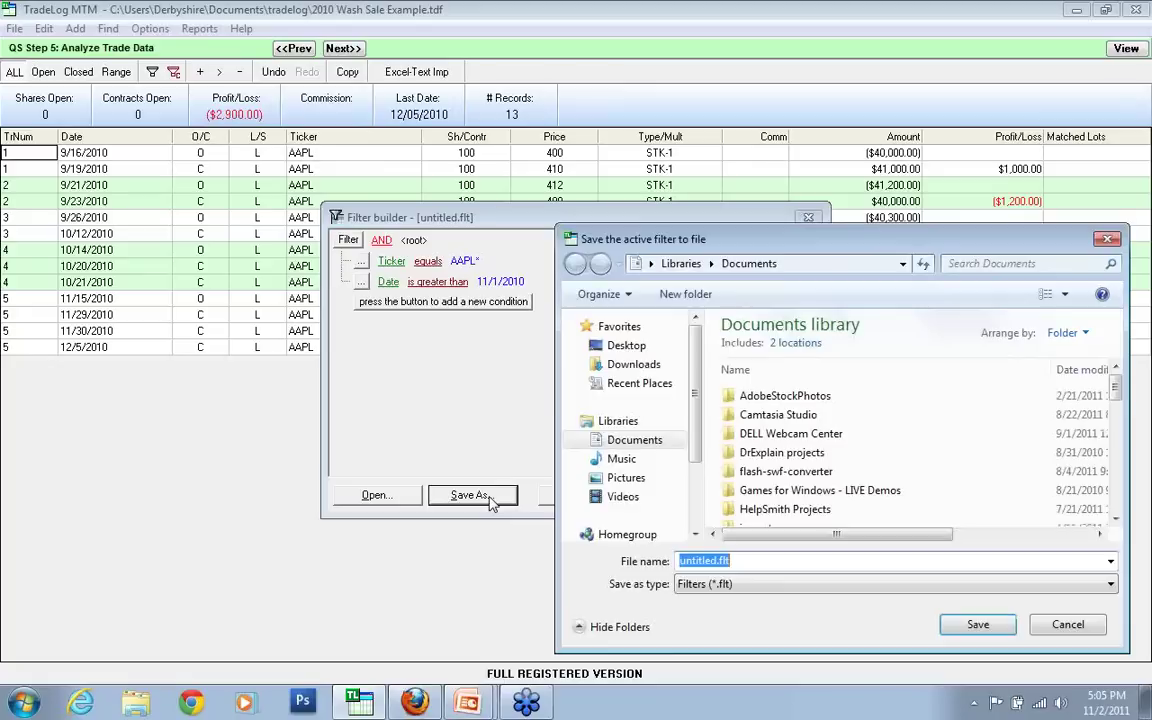
{"action": "type", "text": "wash"}
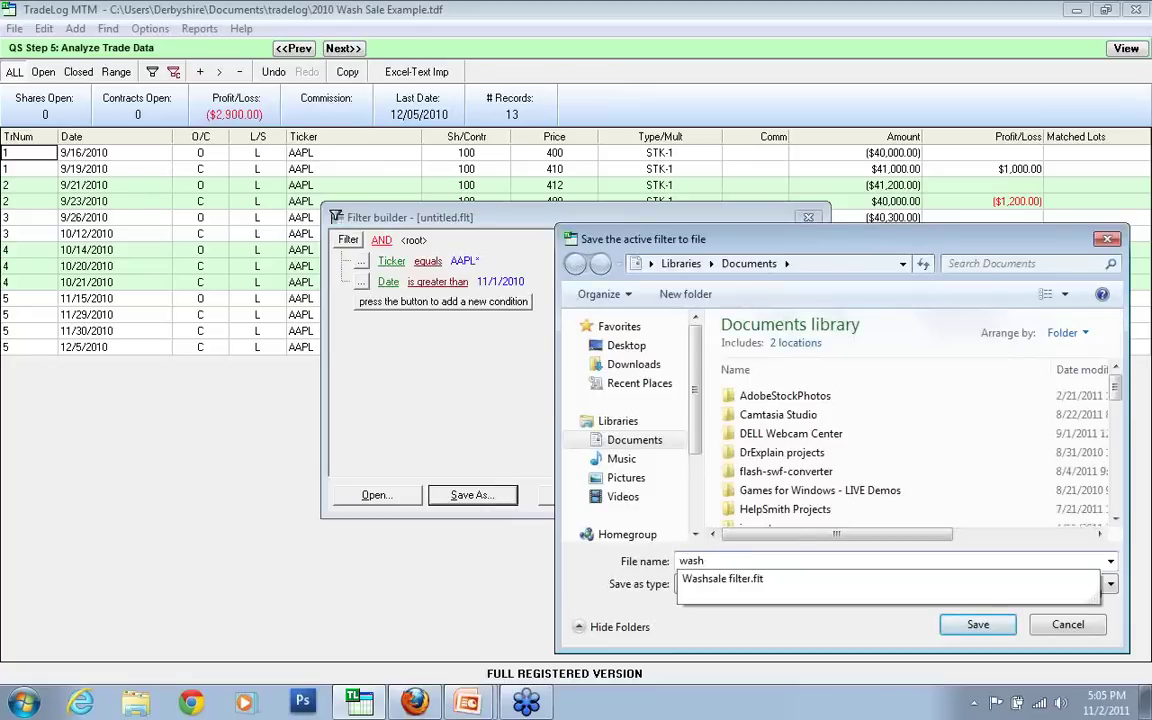
{"action": "type", "text": " sale lookup"}
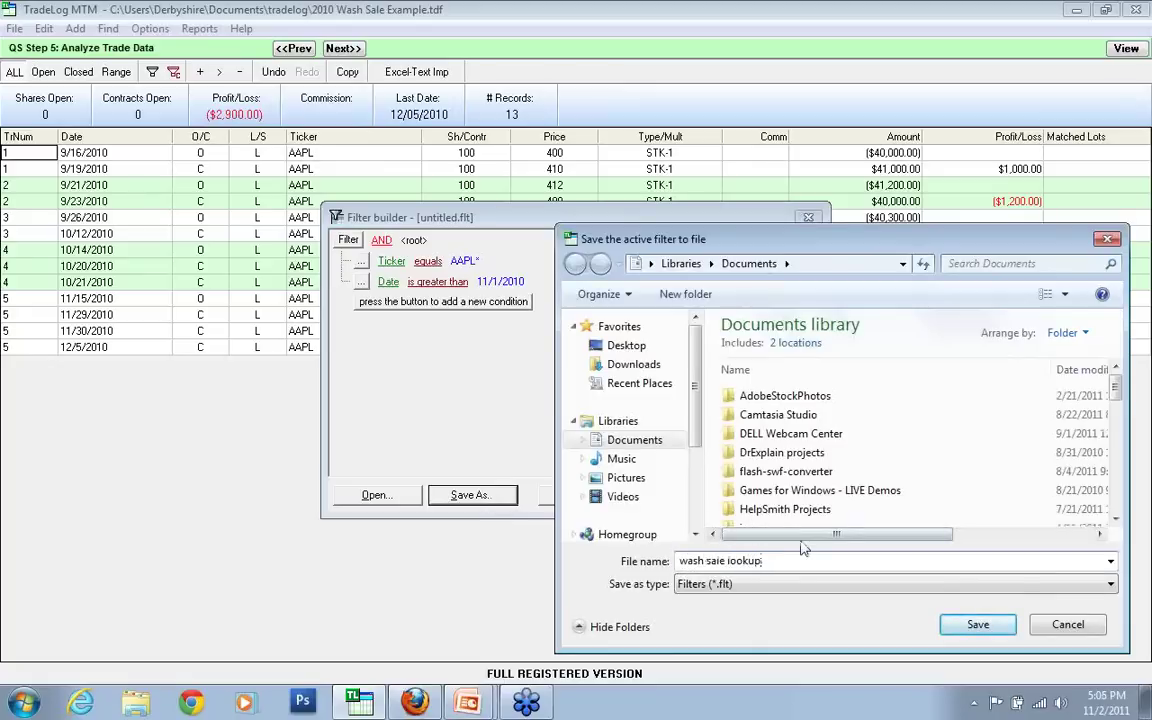
{"action": "left_click", "coordinate": [978, 624]}
{"action": "left_click", "coordinate": [773, 495]}
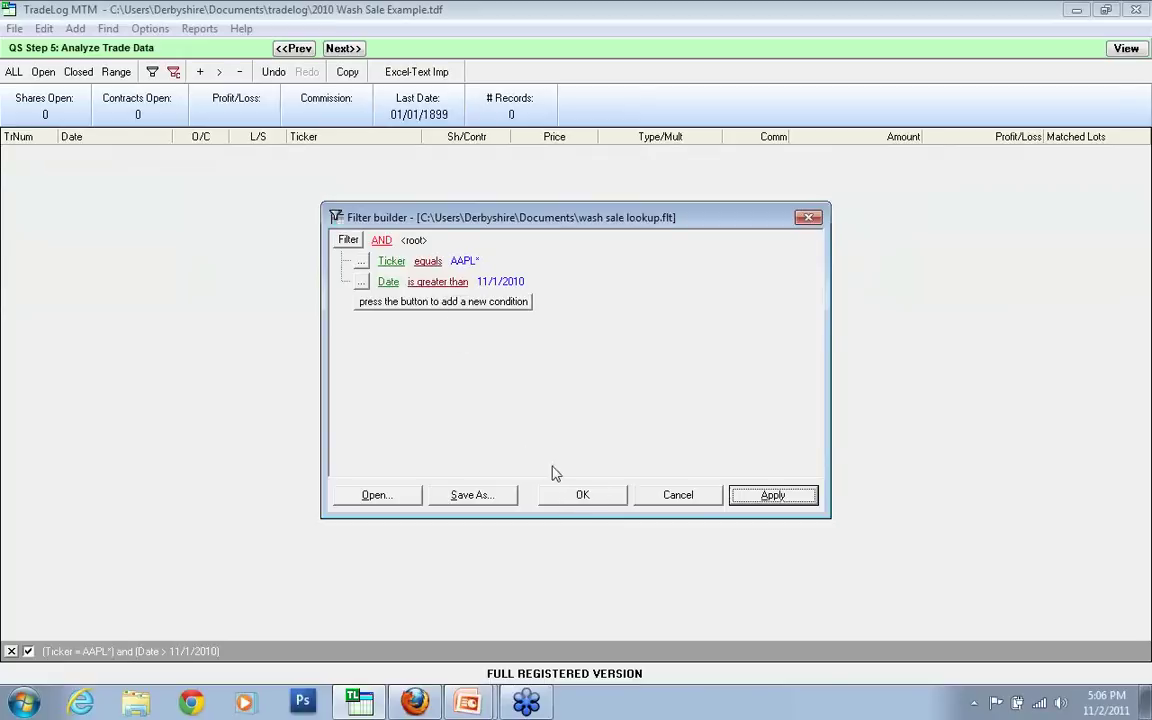
Step: Close the filter builder and show all trade records again
{"action": "left_click", "coordinate": [585, 497]}
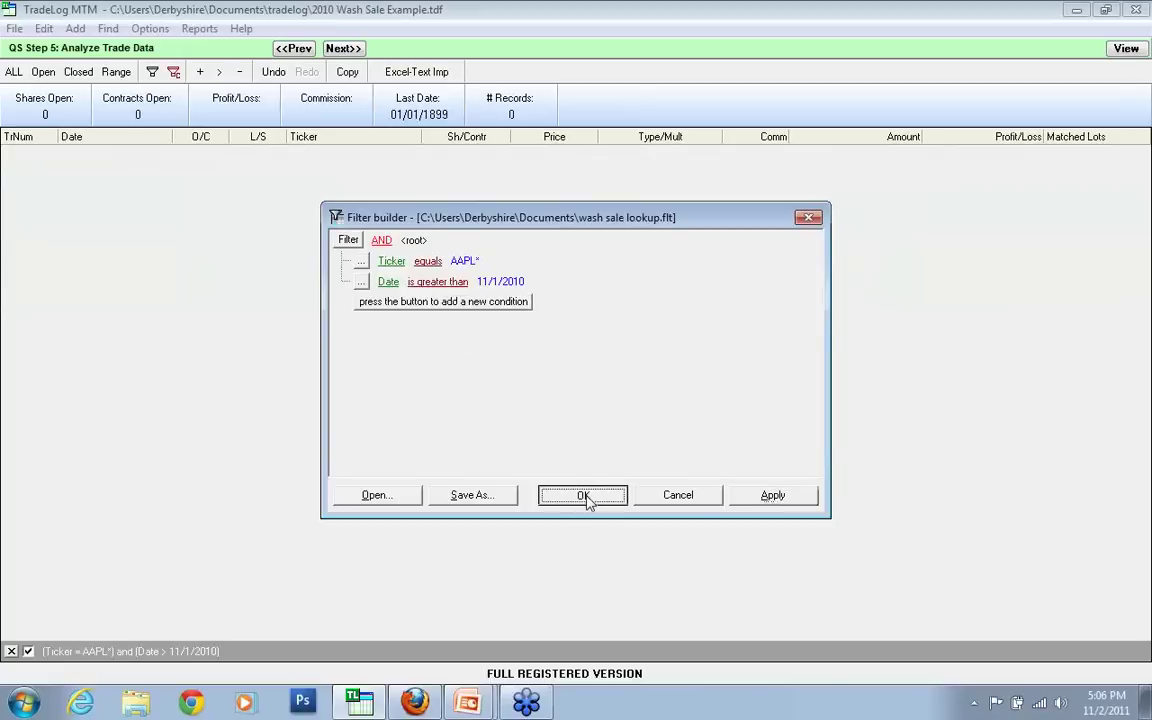
{"action": "left_click", "coordinate": [152, 72]}
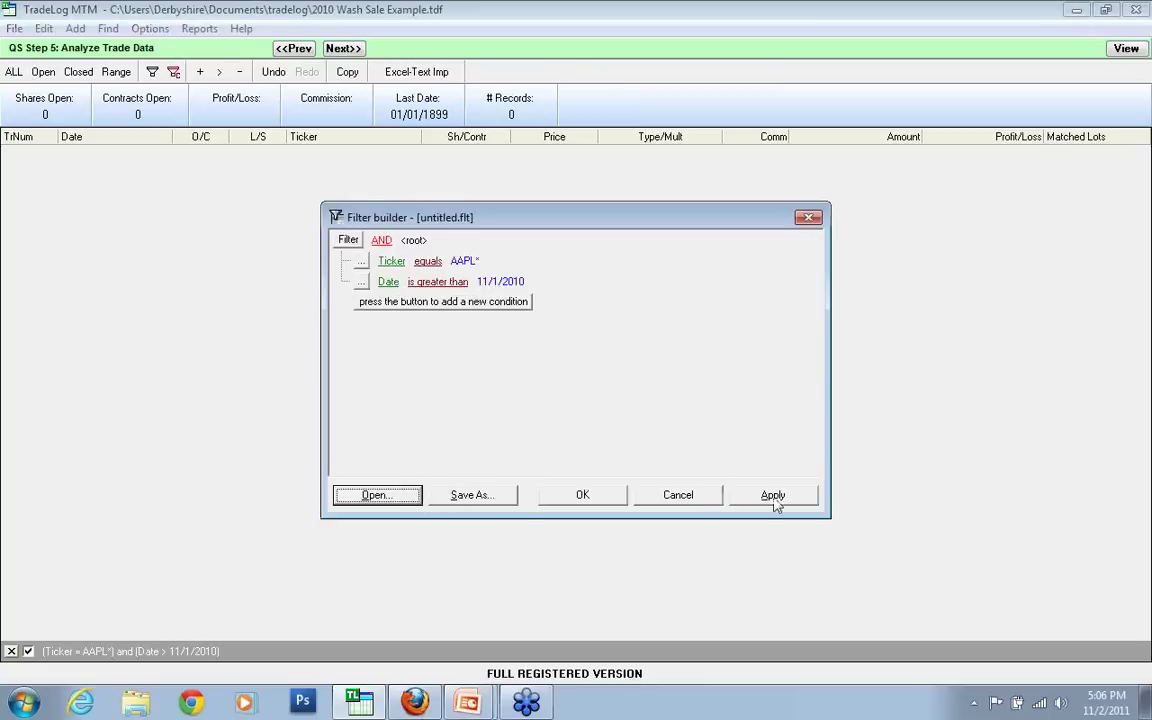
{"action": "left_click", "coordinate": [692, 495]}
{"action": "left_click", "coordinate": [13, 72]}
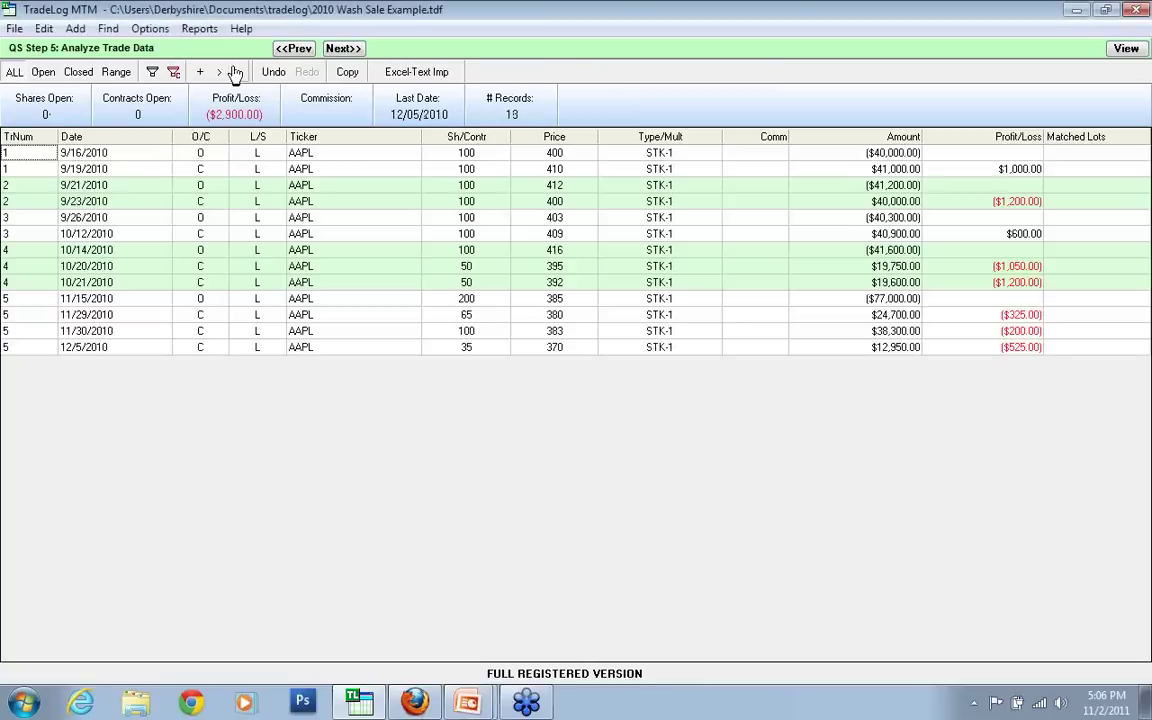
Step: Load the saved filter "Washsale filter.flt" from Documents and apply it to the trade records
{"action": "left_click", "coordinate": [152, 72]}
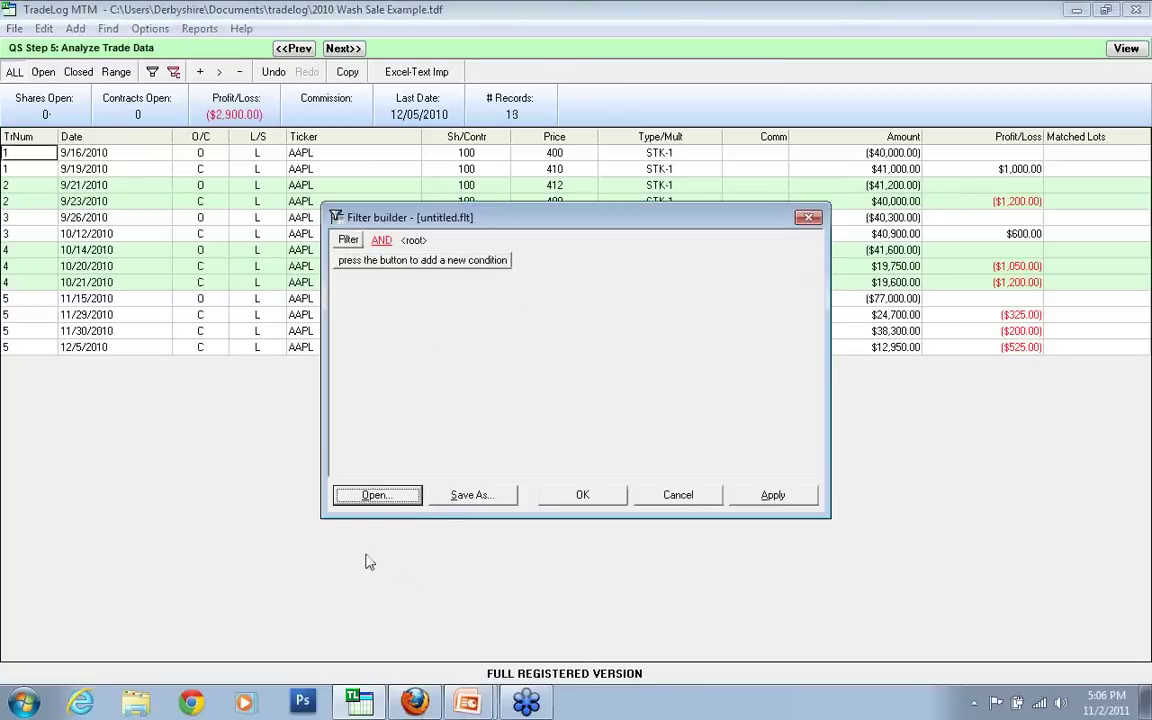
{"action": "left_click", "coordinate": [401, 499]}
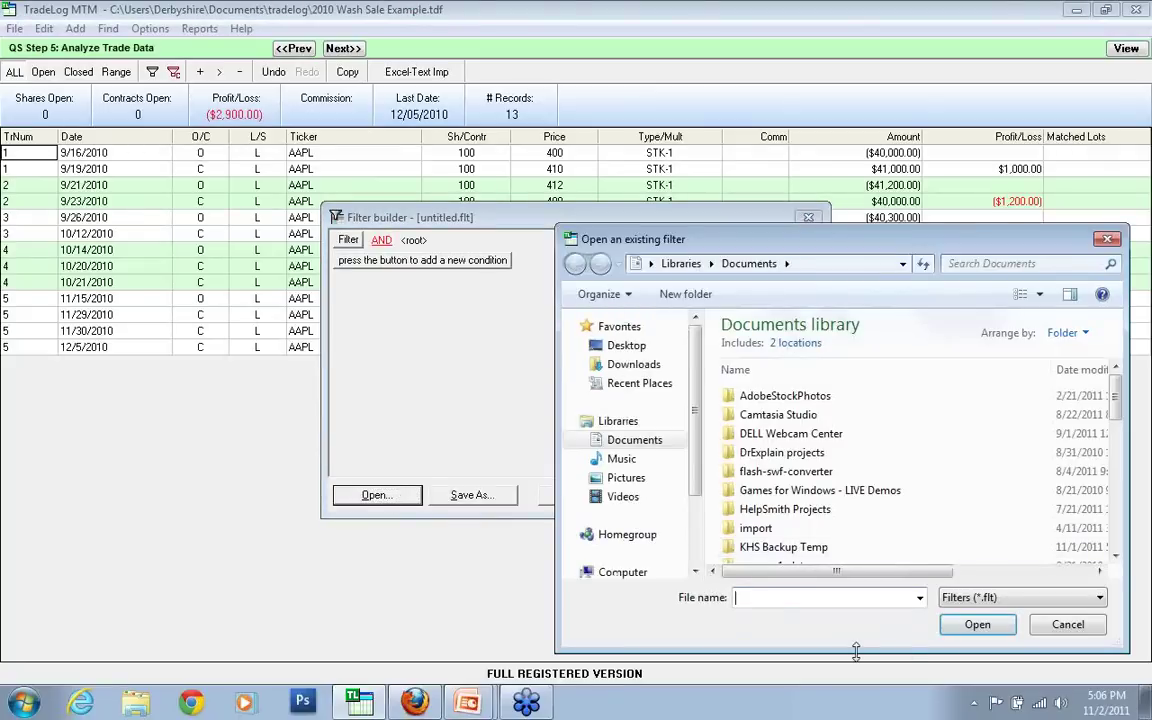
{"action": "type", "text": "was"}
{"action": "left_click", "coordinate": [783, 615]}
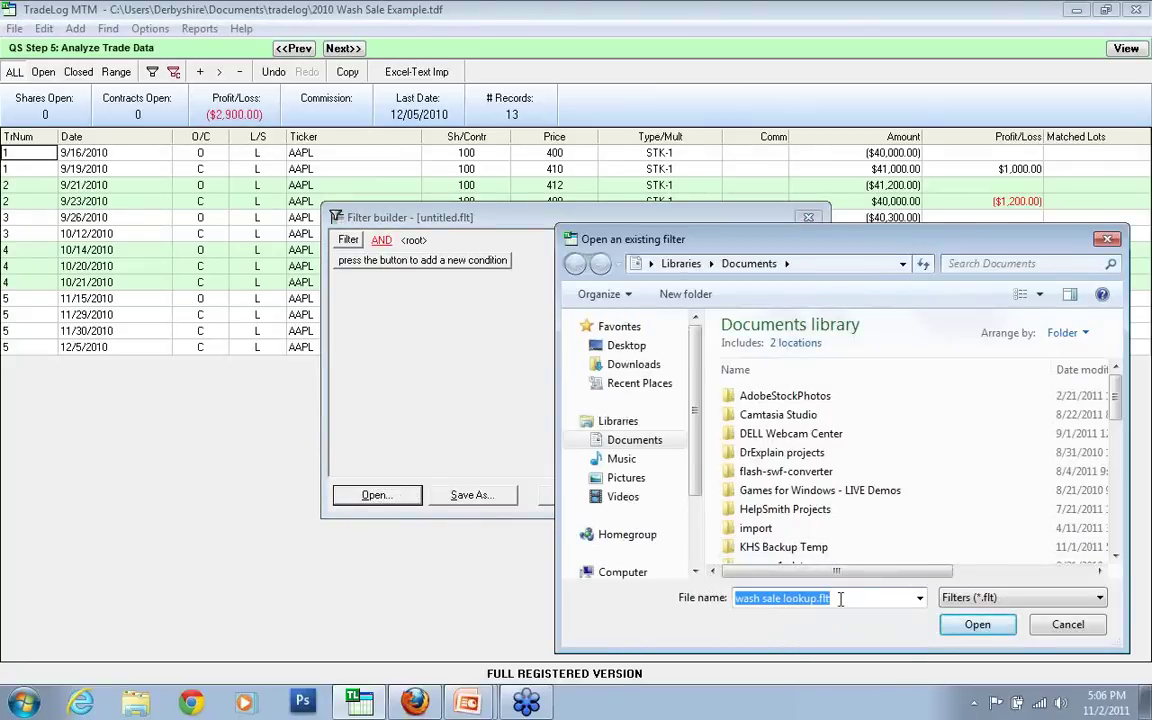
{"action": "left_click", "coordinate": [918, 598]}
{"action": "left_click", "coordinate": [807, 553]}
{"action": "type", "text": "was"}
{"action": "key", "text": "Down"}
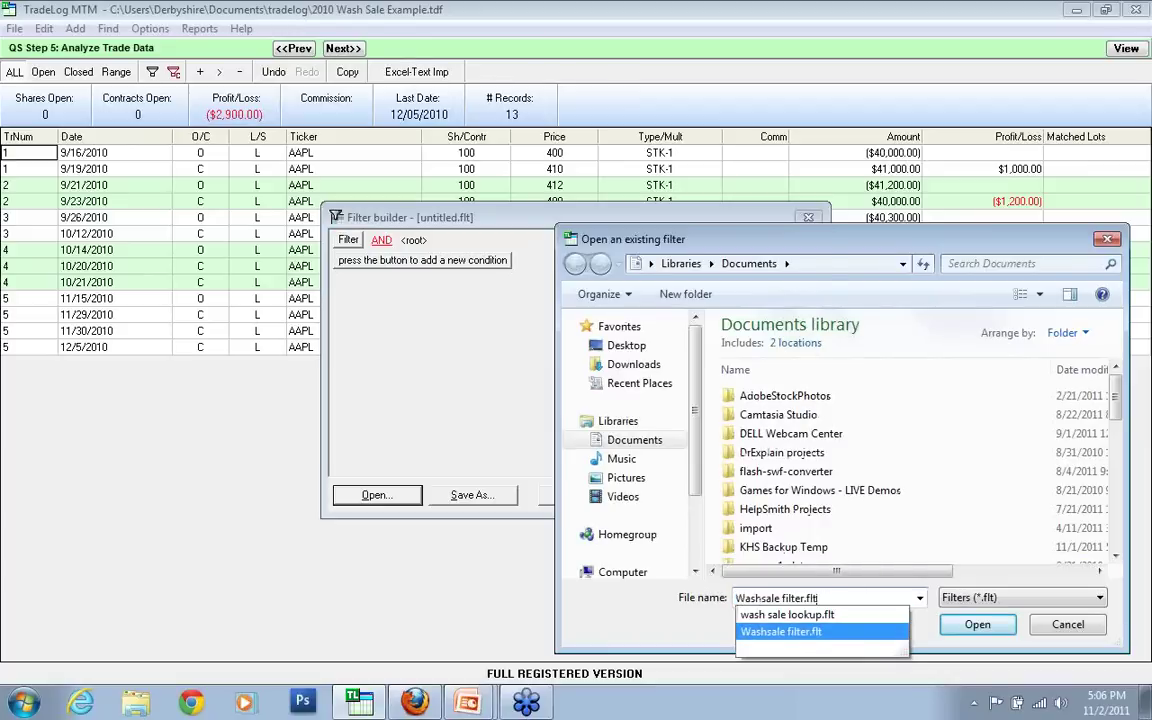
{"action": "key", "text": "Return"}
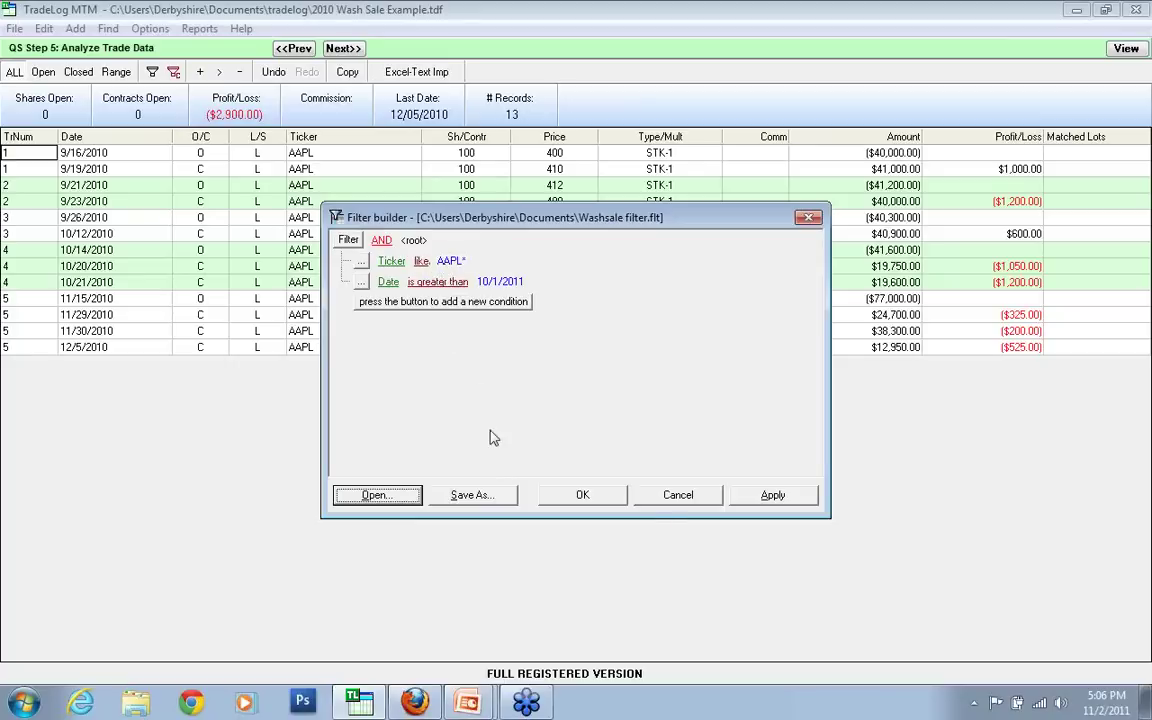
{"action": "left_click", "coordinate": [800, 498]}
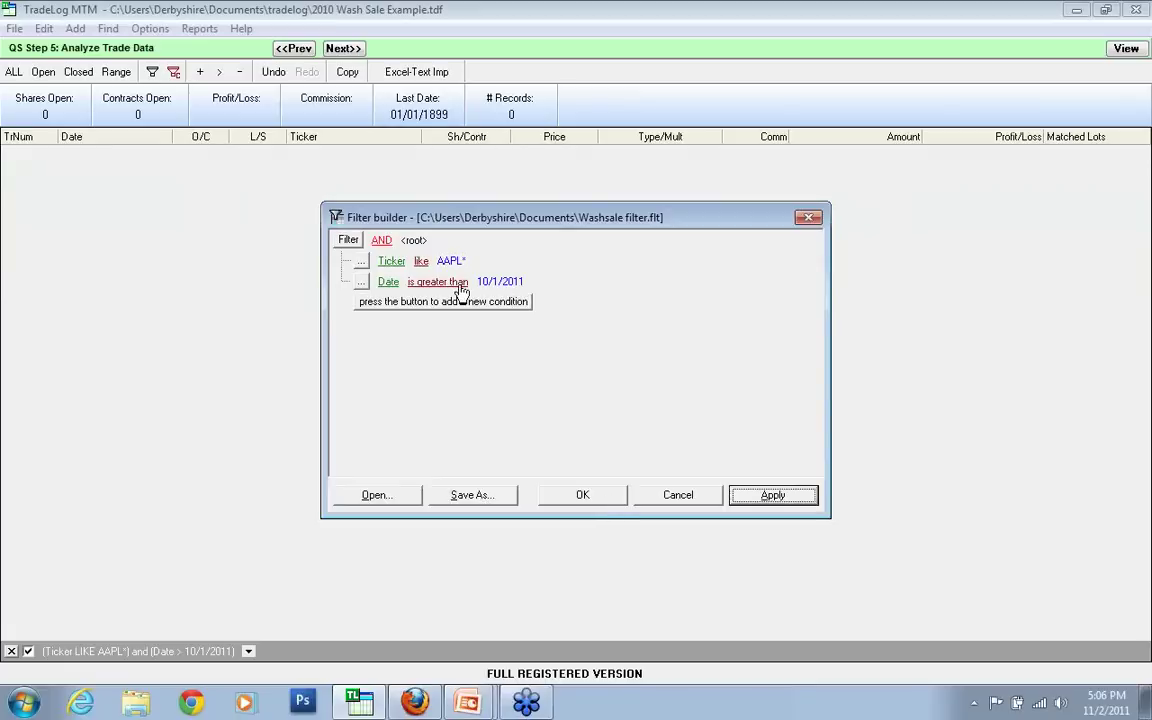
Step: Set the loaded filter's Date condition to 11/1/2010, apply it to the trades and close the filter builder
{"action": "left_click", "coordinate": [437, 282]}
{"action": "left_click", "coordinate": [483, 346]}
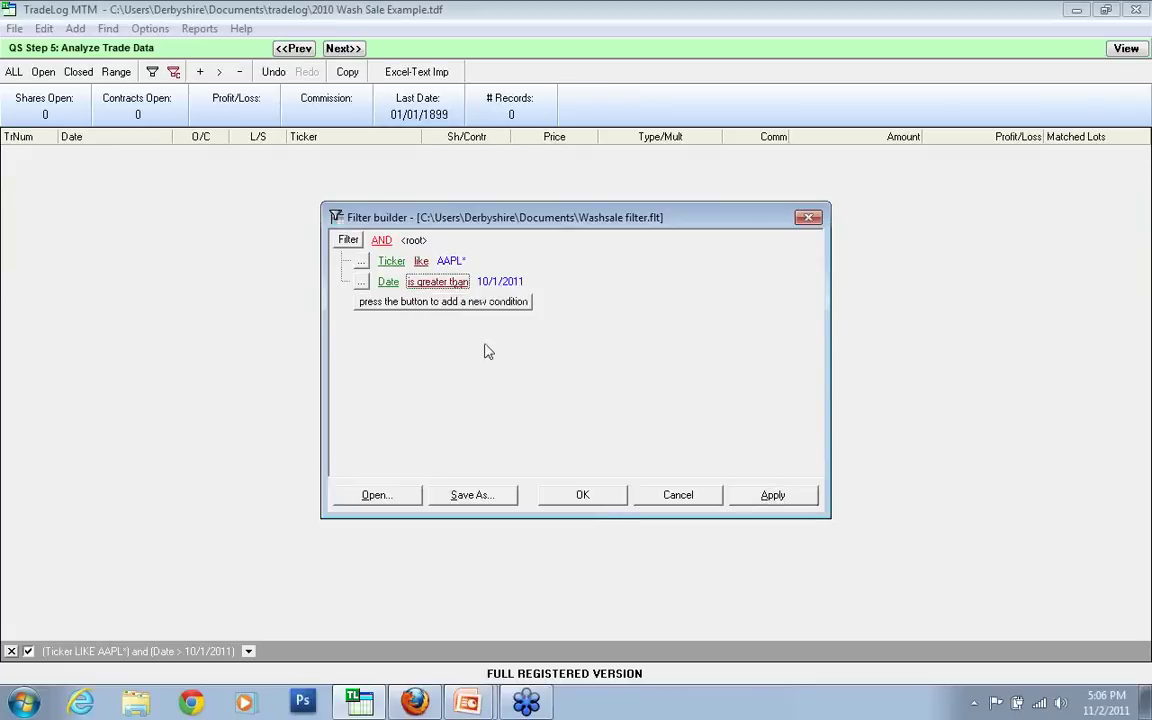
{"action": "left_click", "coordinate": [505, 283]}
{"action": "left_click", "coordinate": [533, 282]}
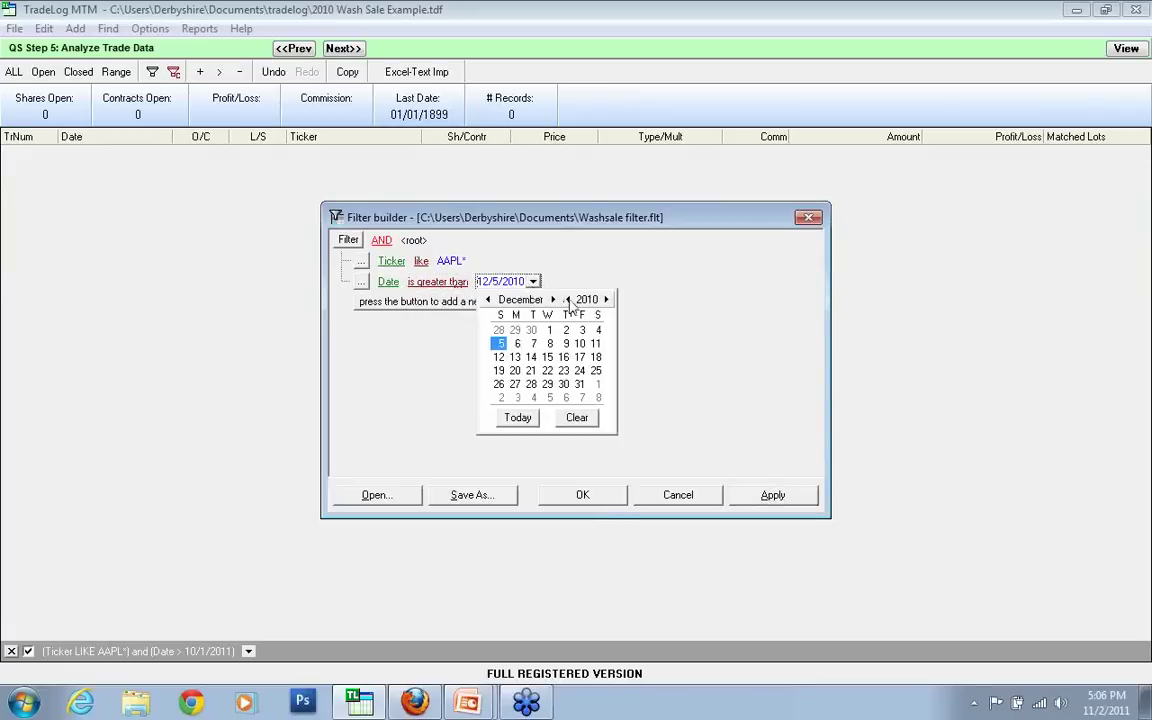
{"action": "left_click", "coordinate": [488, 299]}
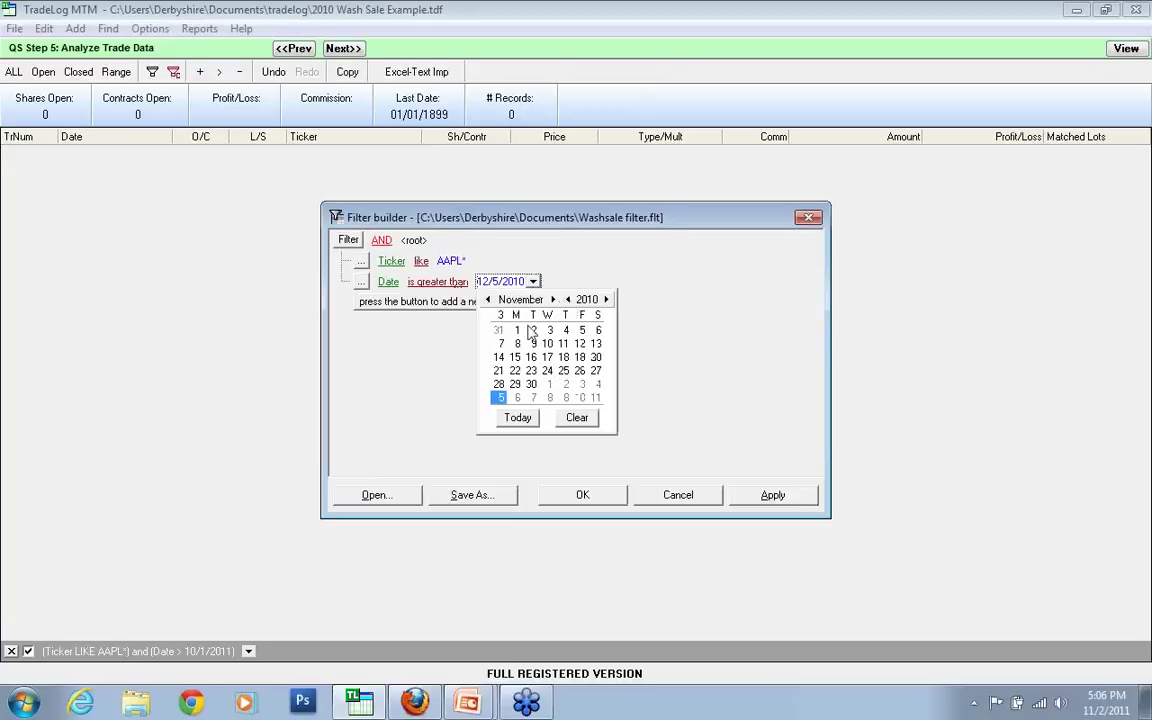
{"action": "left_click", "coordinate": [516, 330]}
{"action": "left_click", "coordinate": [773, 494]}
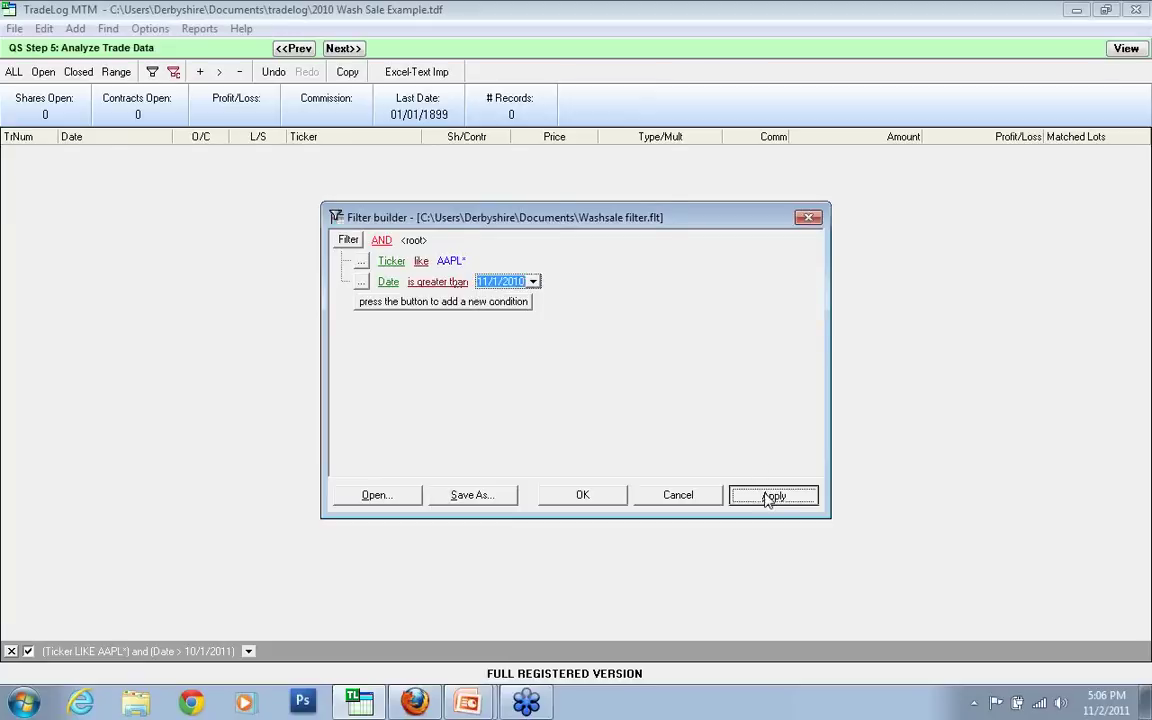
{"action": "left_click", "coordinate": [398, 495]}
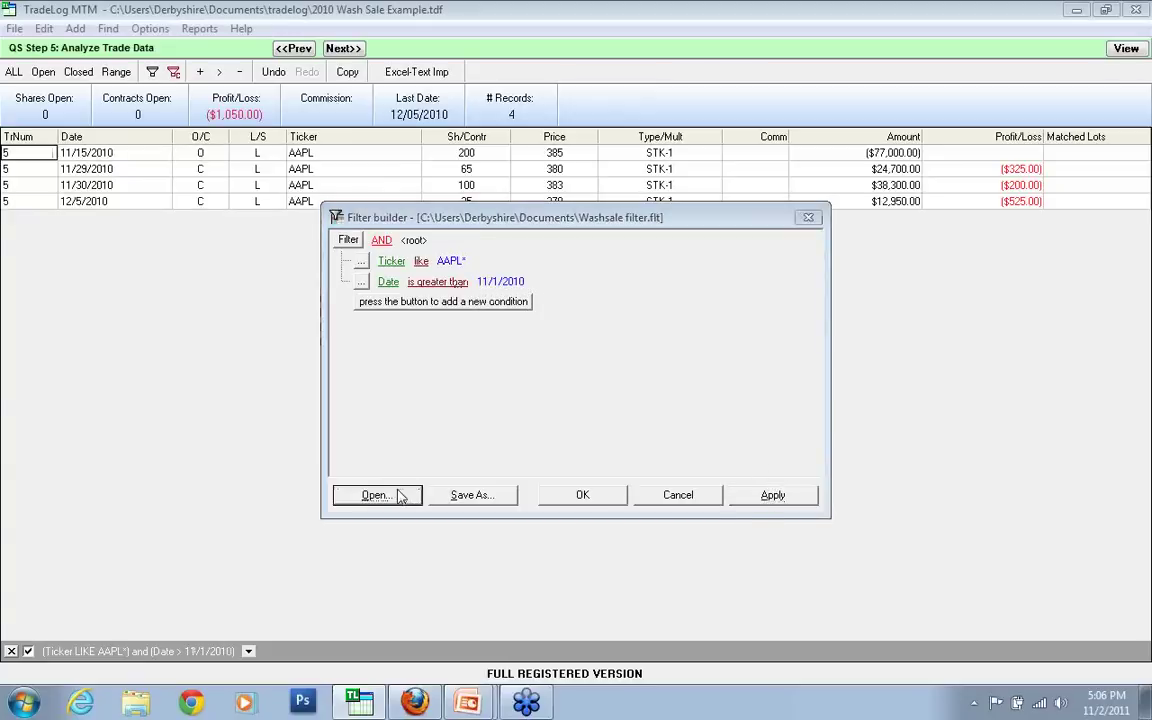
{"action": "key", "text": "Escape"}
{"action": "left_click", "coordinate": [558, 499]}
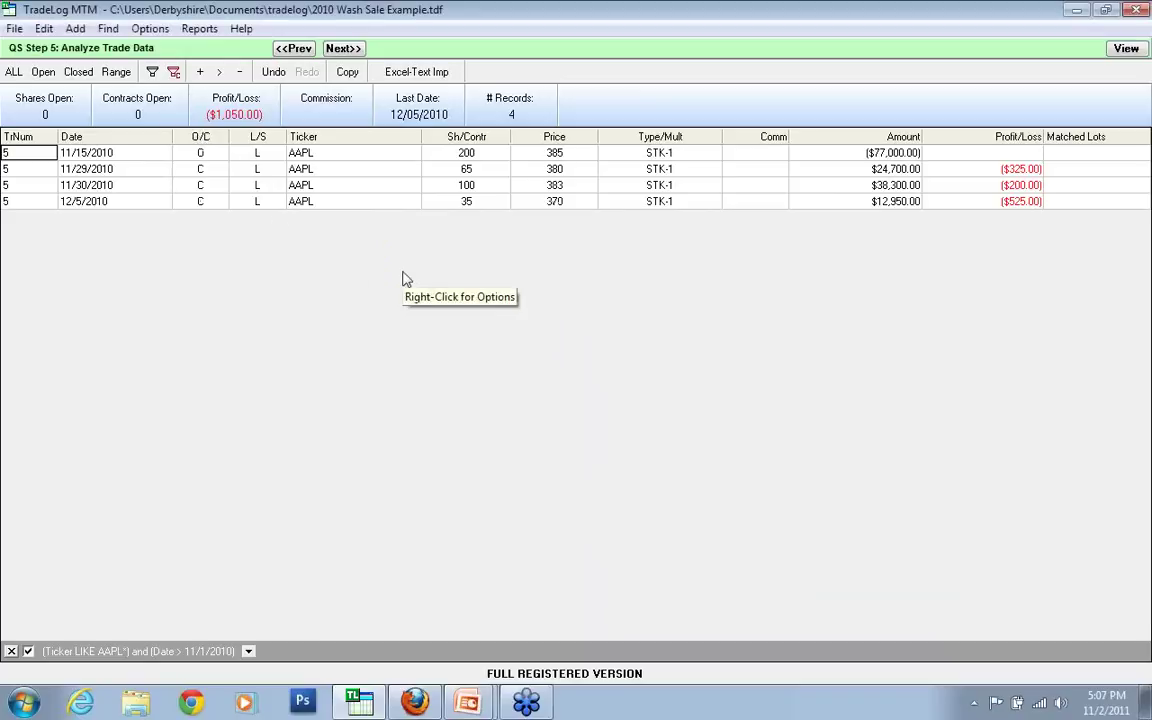
Step: Reload "Washsale filter.flt" from Documents, apply its saved conditions to the trades and close the filter builder
{"action": "left_click", "coordinate": [174, 74]}
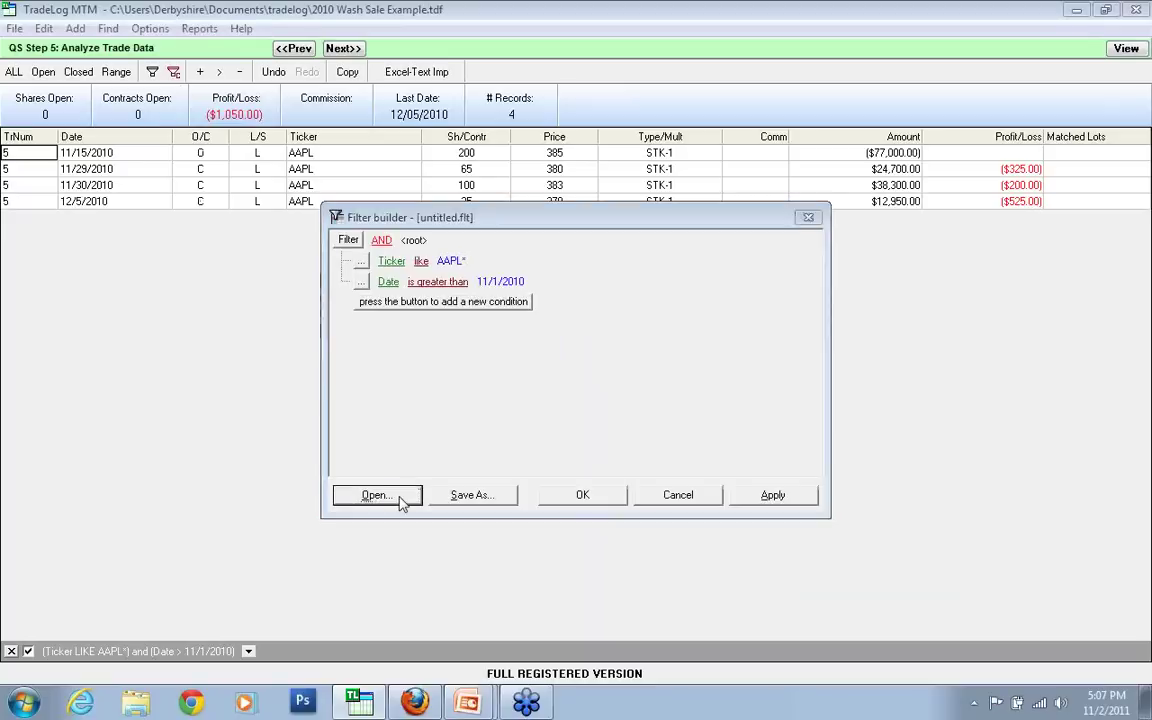
{"action": "left_click", "coordinate": [377, 495]}
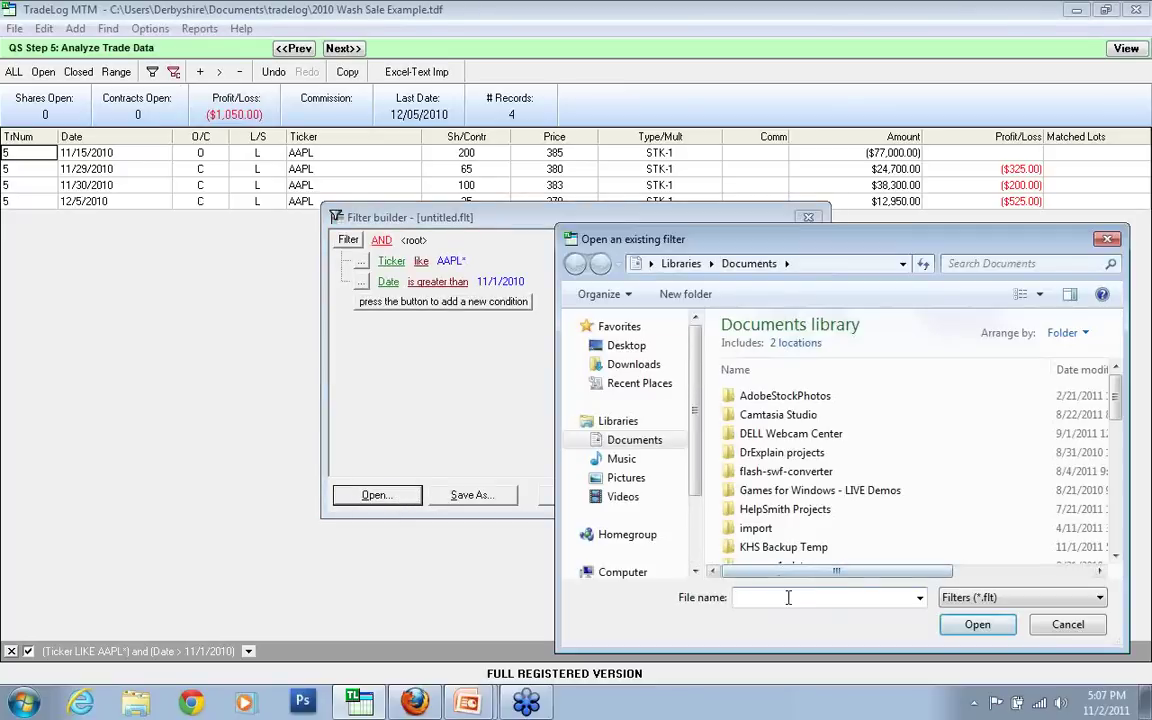
{"action": "type", "text": "wa"}
{"action": "key", "text": "Down"}
{"action": "key", "text": "Down"}
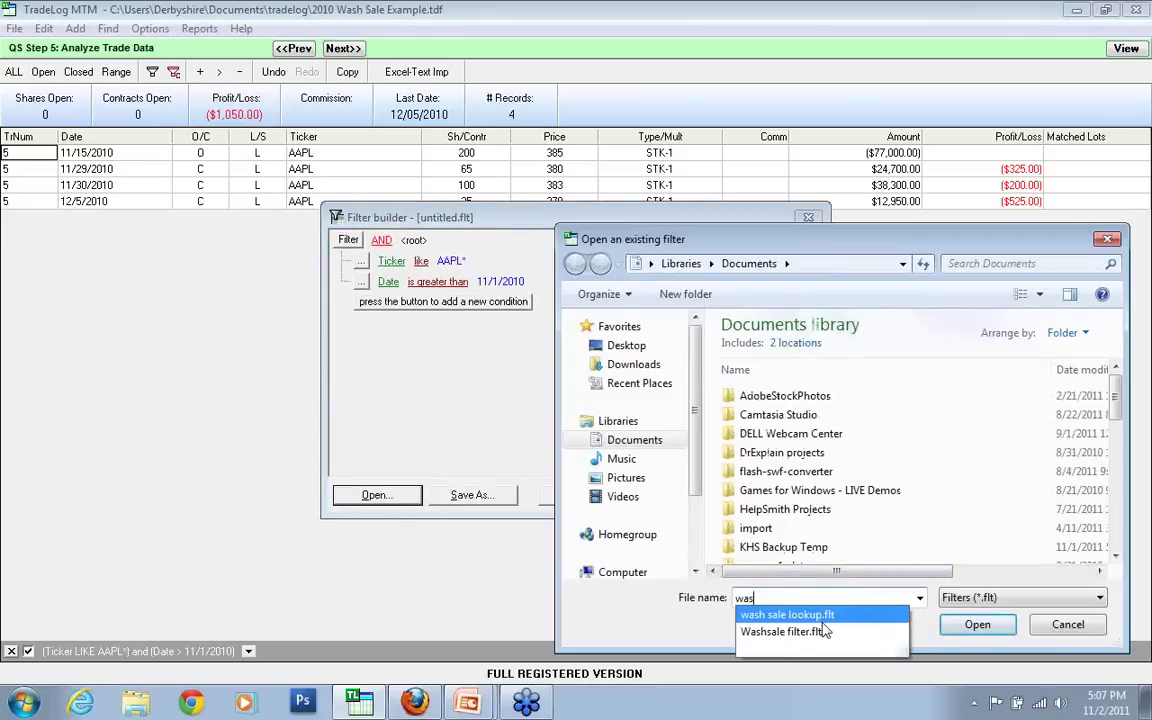
{"action": "key", "text": "Return"}
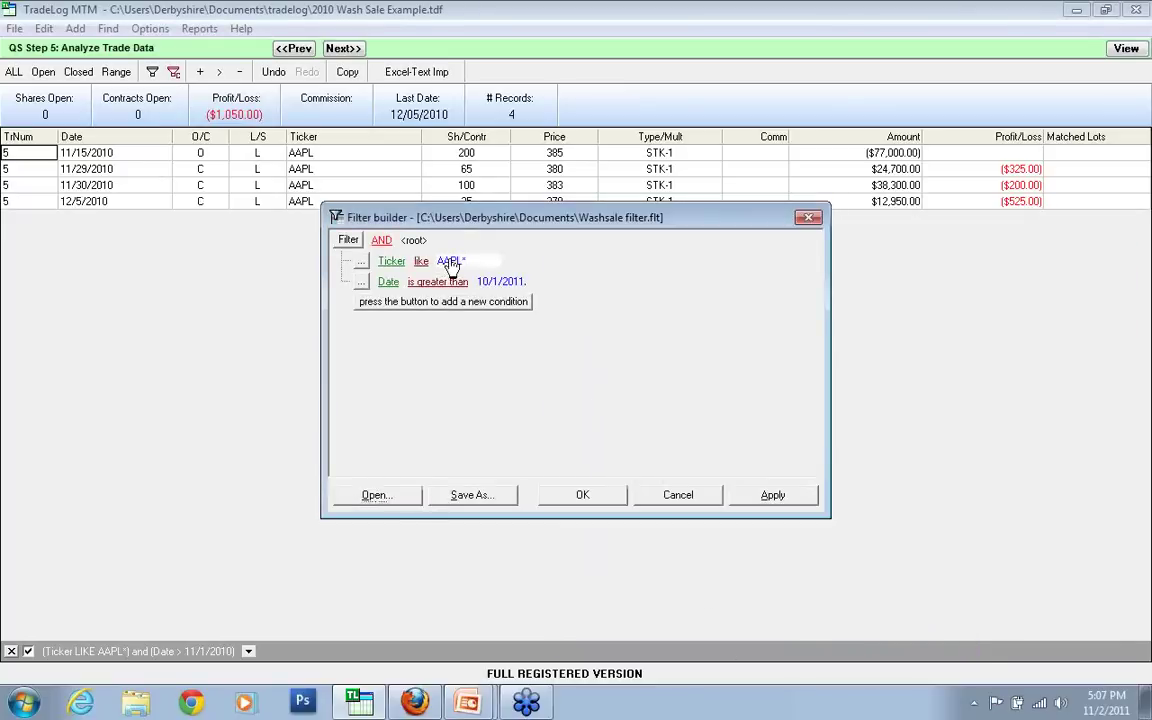
{"action": "left_click", "coordinate": [449, 261]}
{"action": "left_click", "coordinate": [811, 497]}
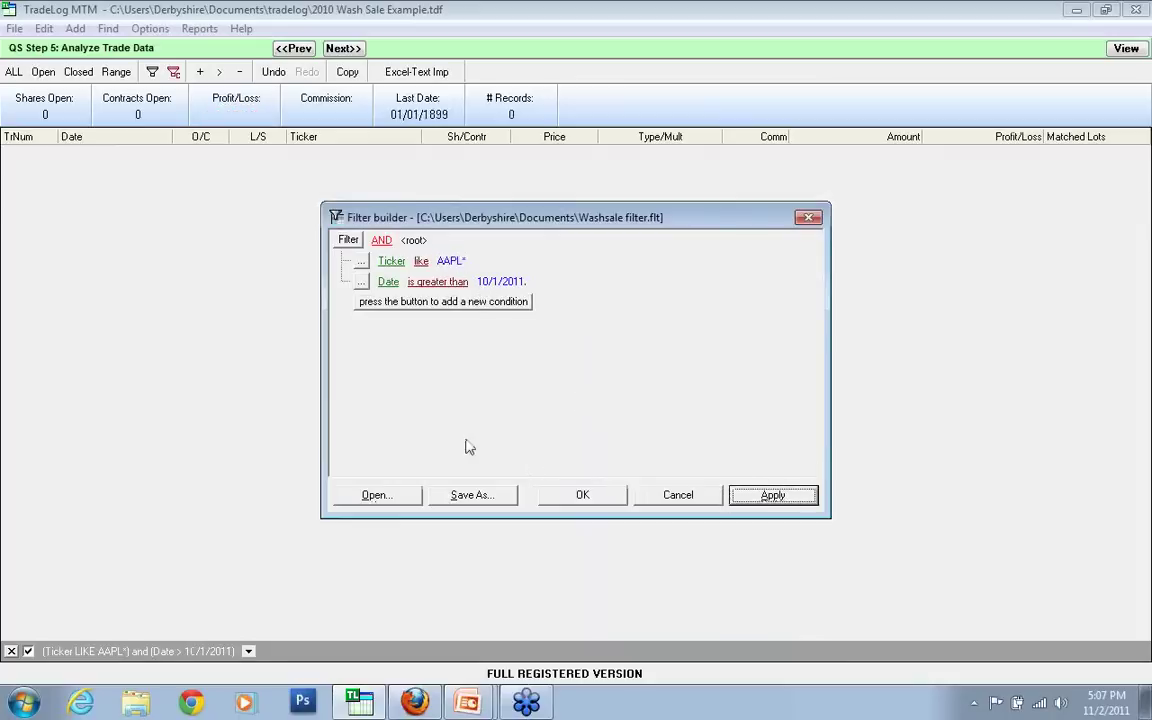
{"action": "left_click", "coordinate": [676, 497]}
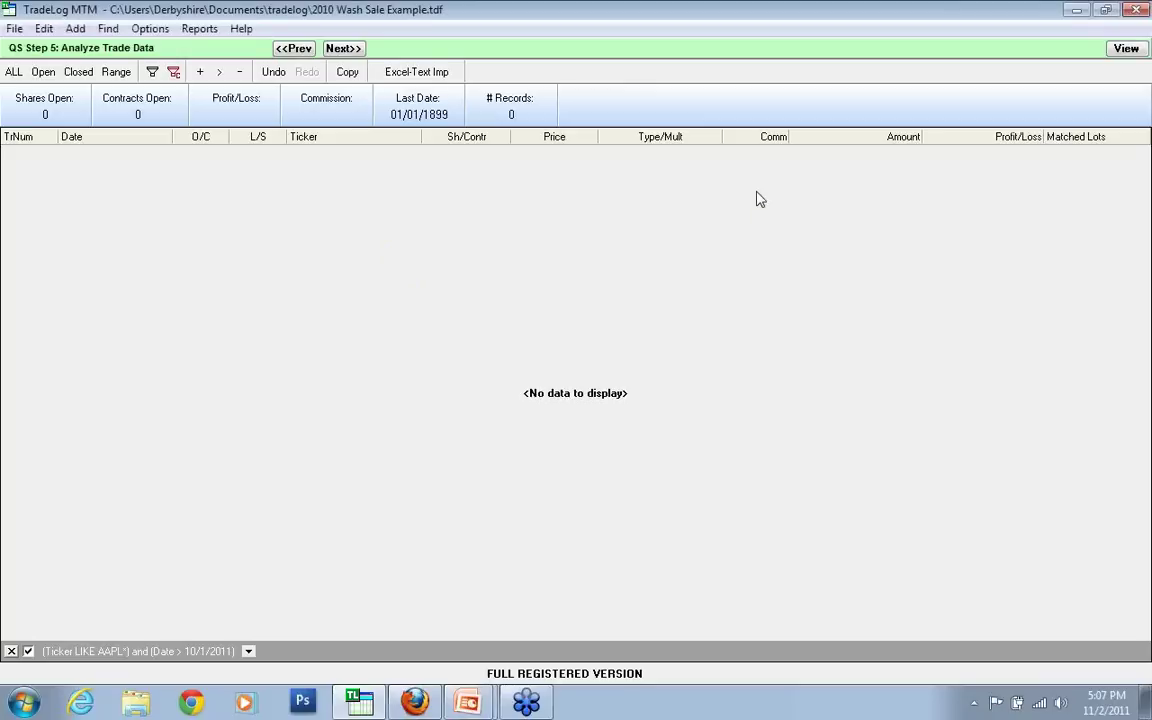
Step: Show all trade records again and switch to the PowerPoint slide show
{"action": "left_click", "coordinate": [12, 73]}
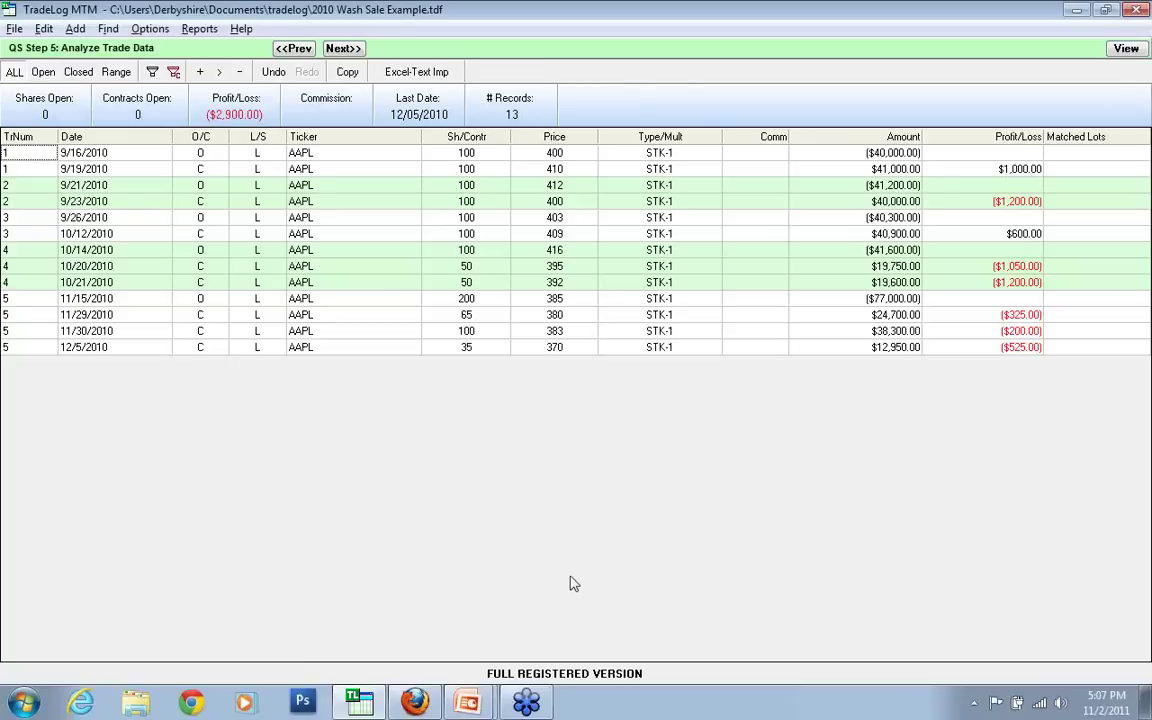
{"action": "key", "text": "alt+Tab"}
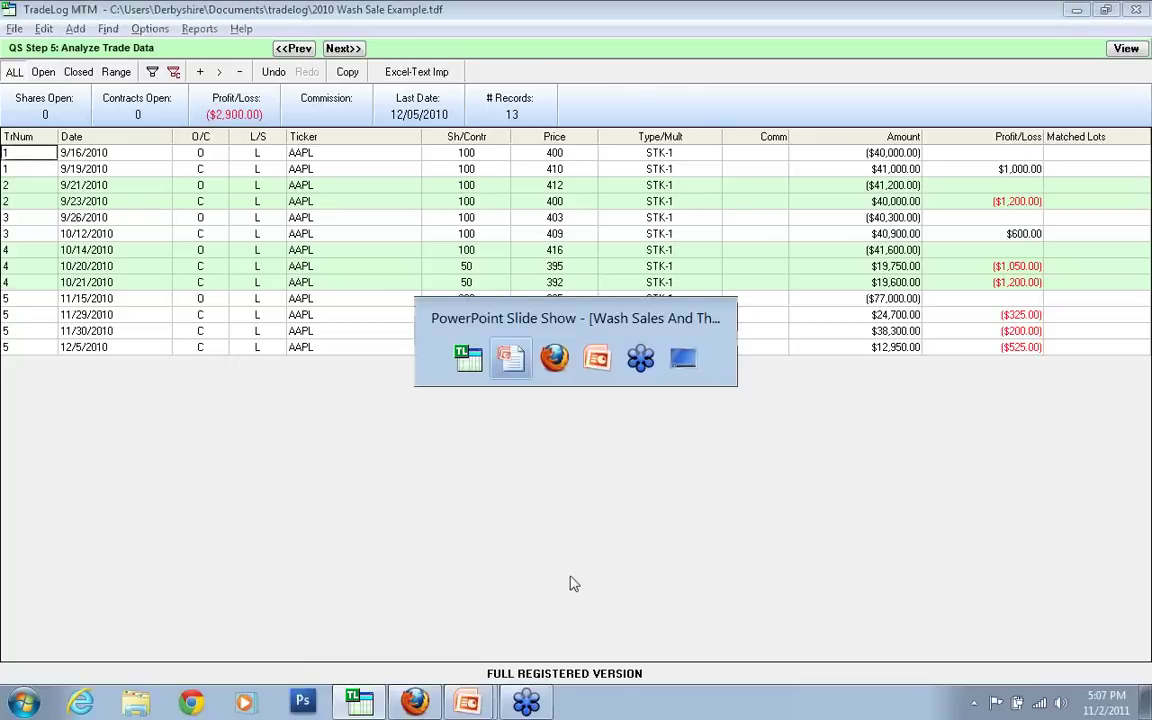
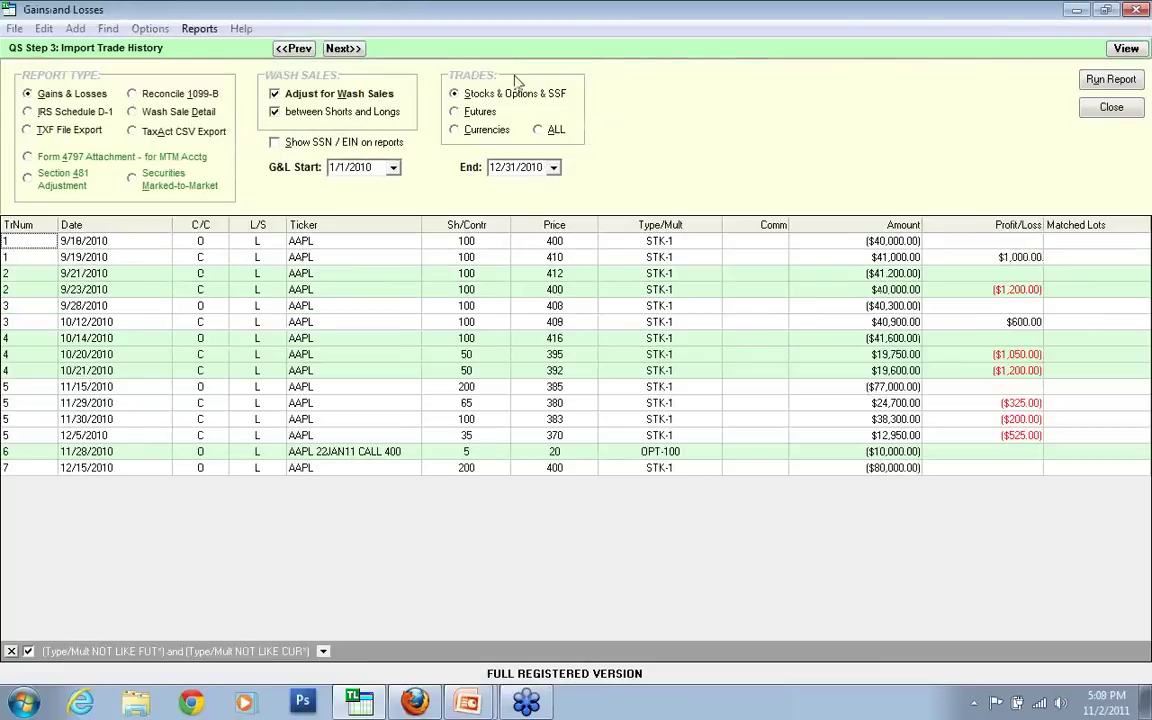
Step: Run the Wash Sale Detail report for the stock and option trades
{"action": "left_click", "coordinate": [134, 112]}
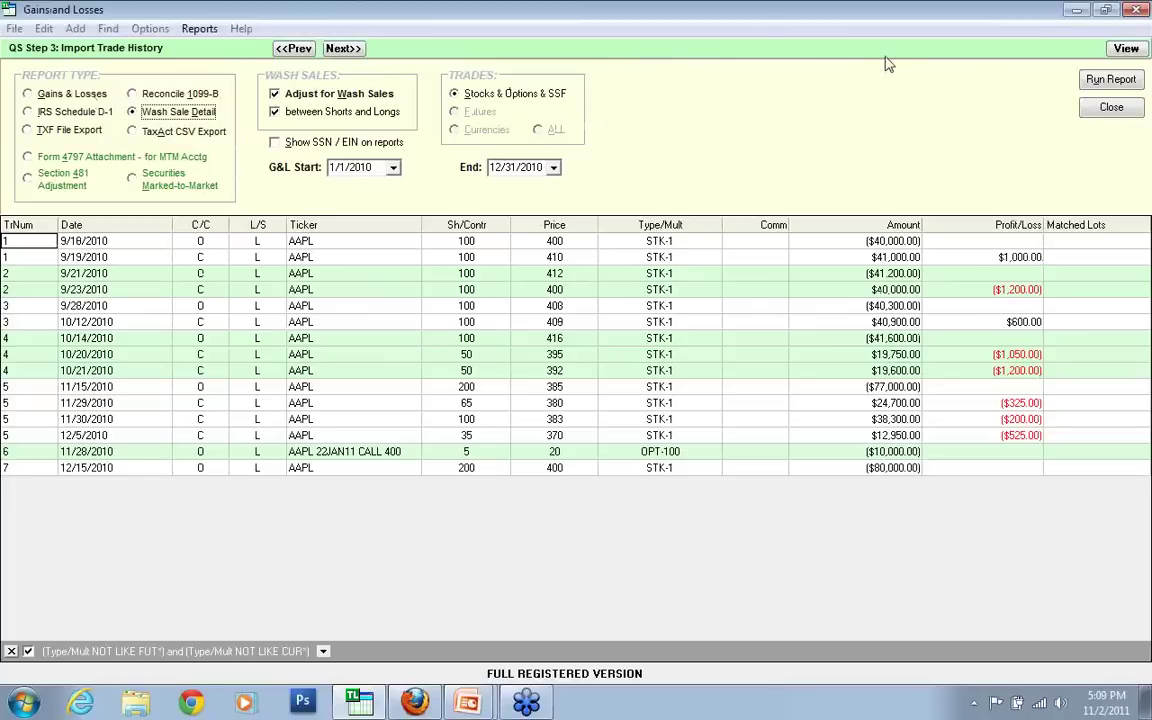
{"action": "left_click", "coordinate": [1100, 84]}
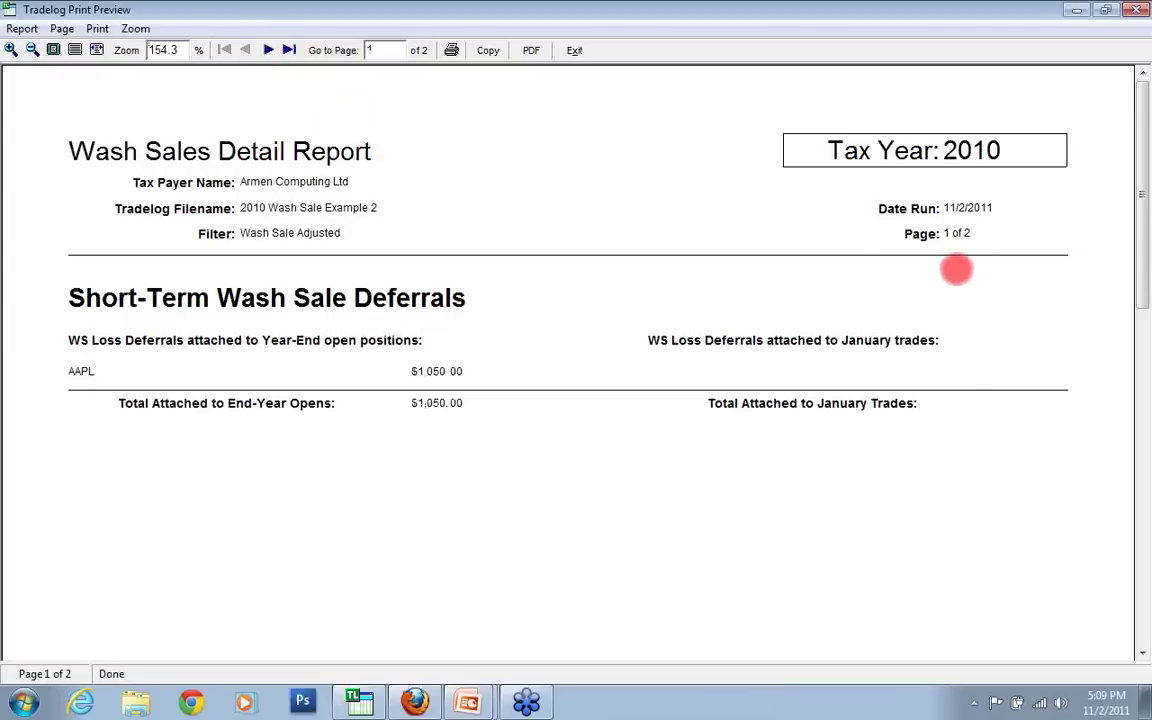
{"action": "right_click", "coordinate": [958, 270]}
{"action": "left_click", "coordinate": [987, 300]}
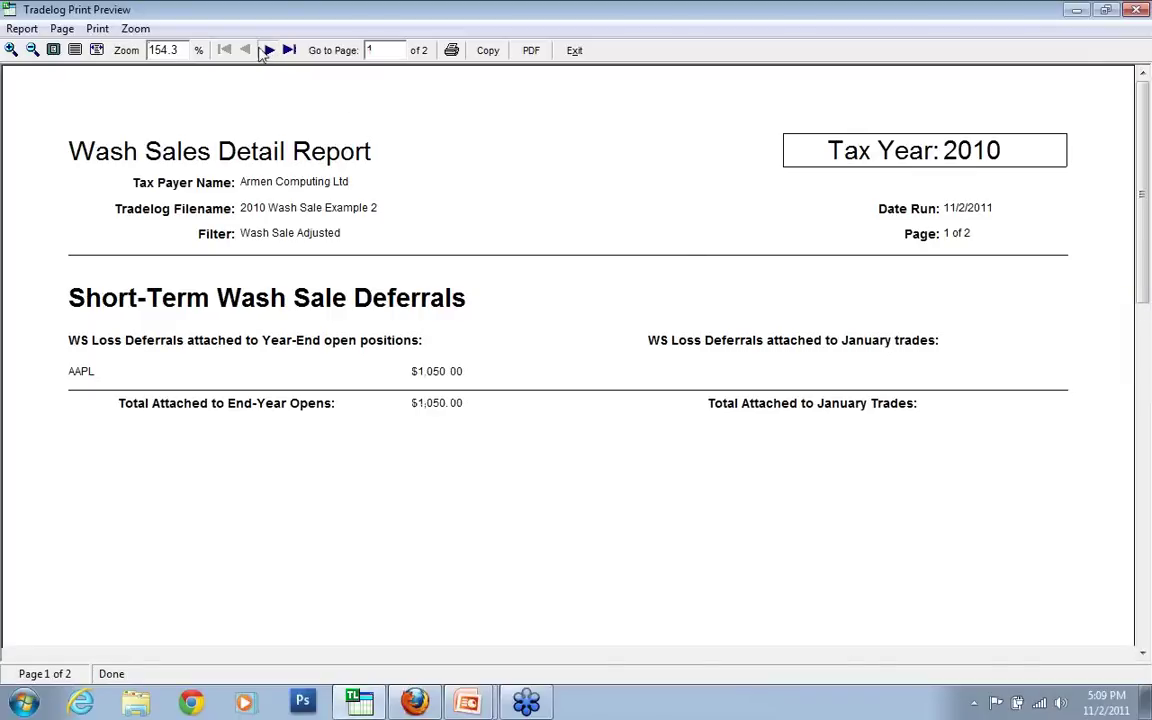
Step: Examine the notes and the Short-Term Wash Sale Details on page 2 of the report, and close the print preview
{"action": "left_click", "coordinate": [264, 51]}
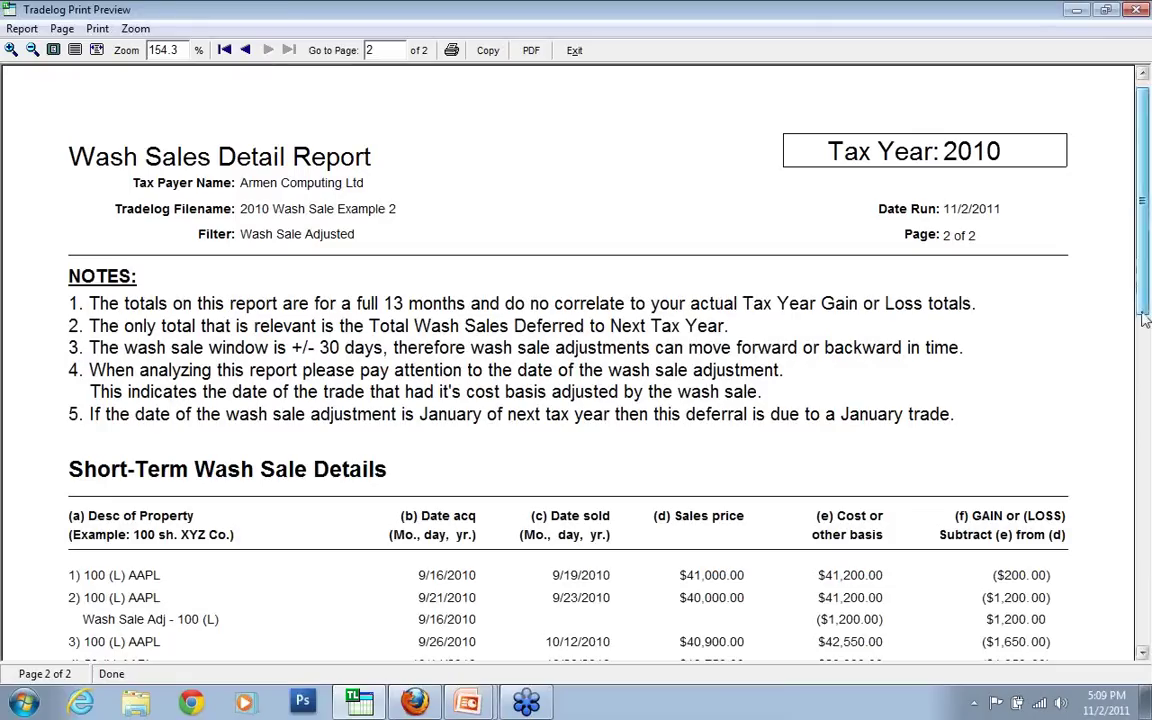
{"action": "left_click_drag", "start_coordinate": [1145, 318], "coordinate": [1145, 328]}
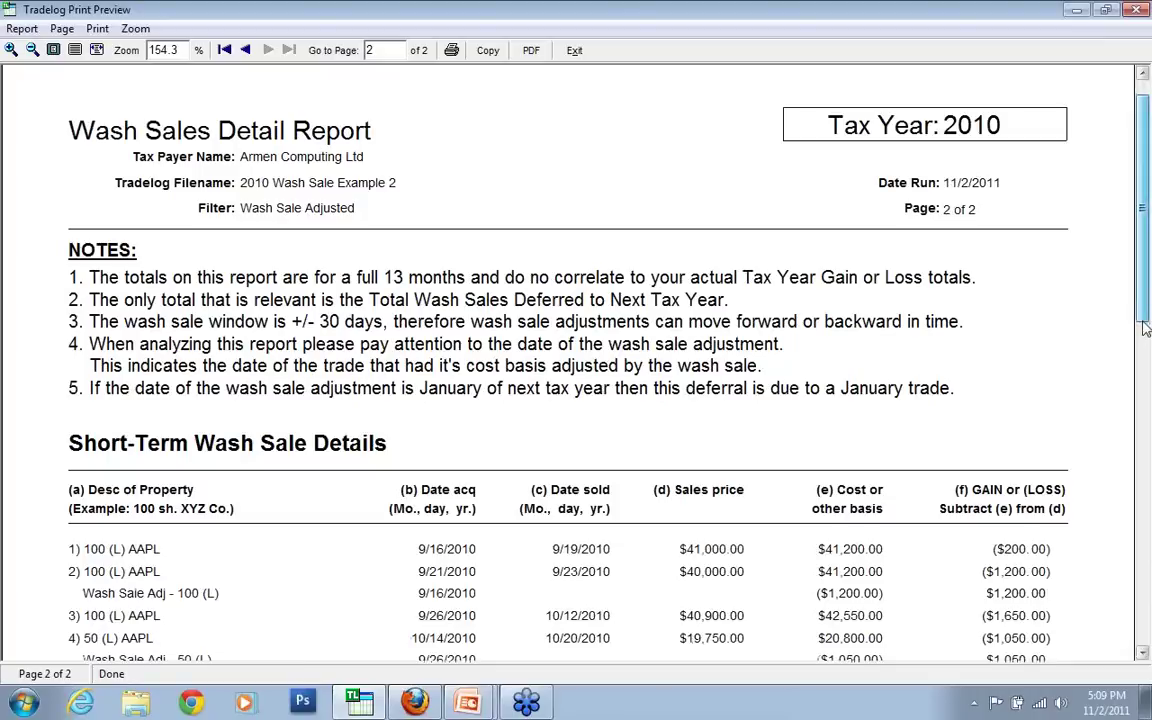
{"action": "scroll", "coordinate": [1145, 328], "scroll_direction": "down", "scroll_amount": 1}
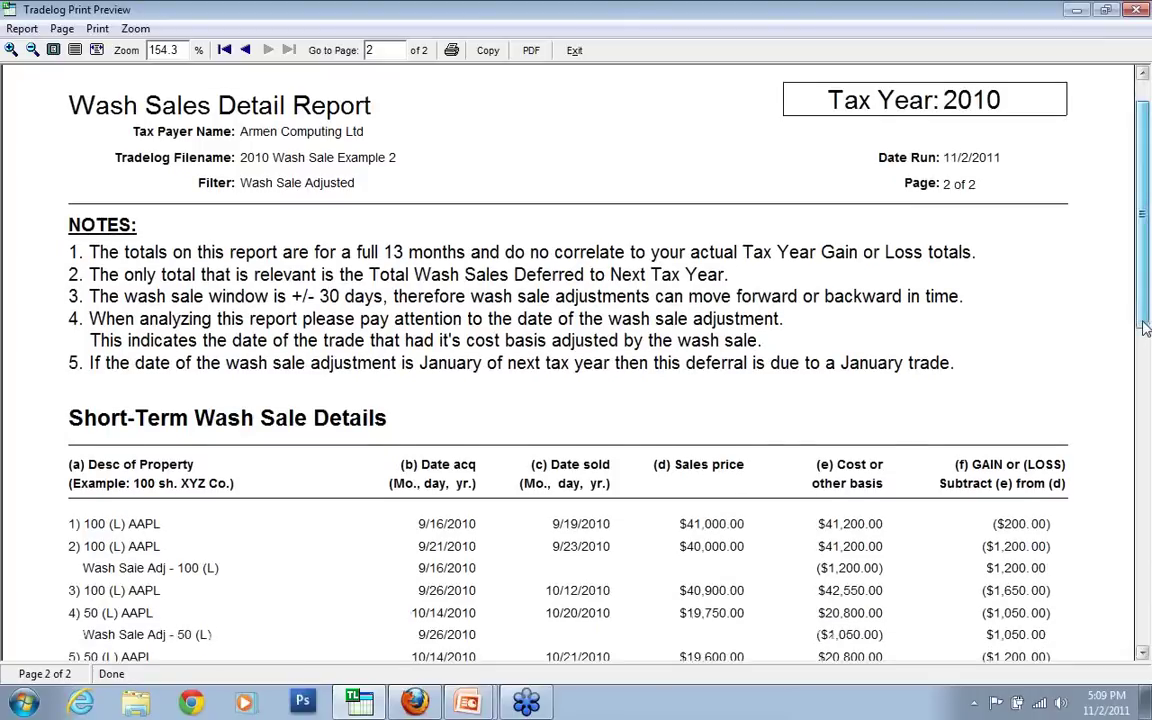
{"action": "scroll", "coordinate": [1145, 328], "scroll_direction": "down", "scroll_amount": 2}
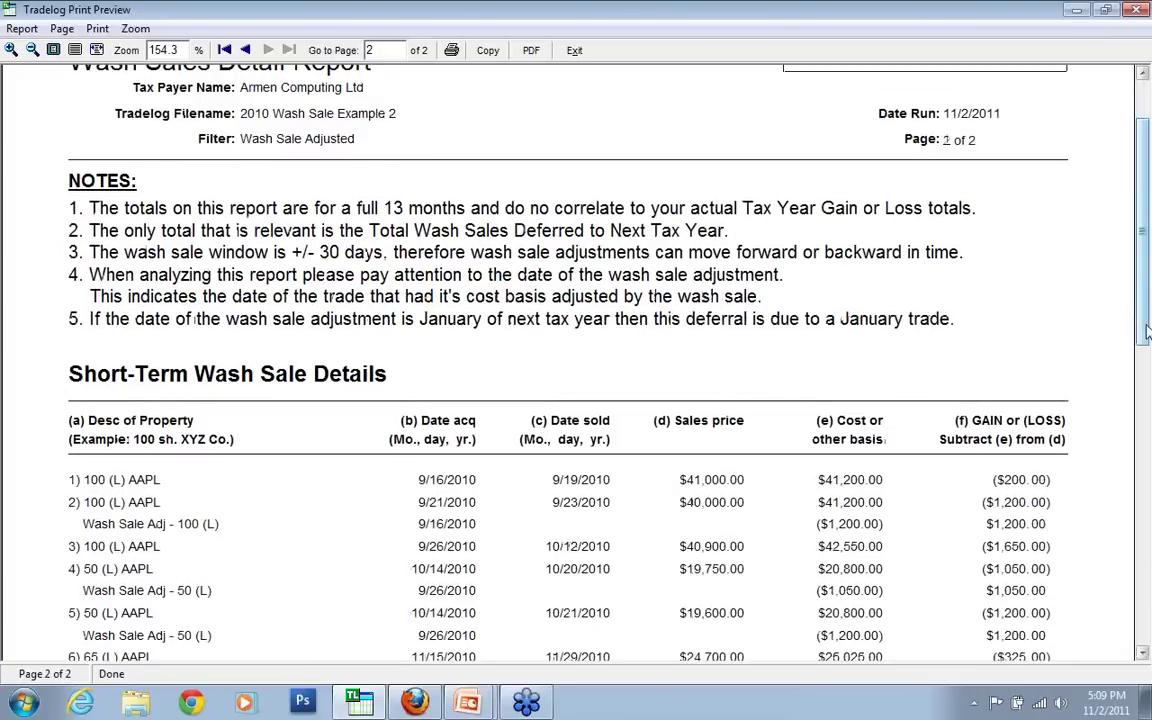
{"action": "left_click_drag", "start_coordinate": [1147, 330], "coordinate": [1147, 460]}
{"action": "right_click", "coordinate": [1092, 262]}
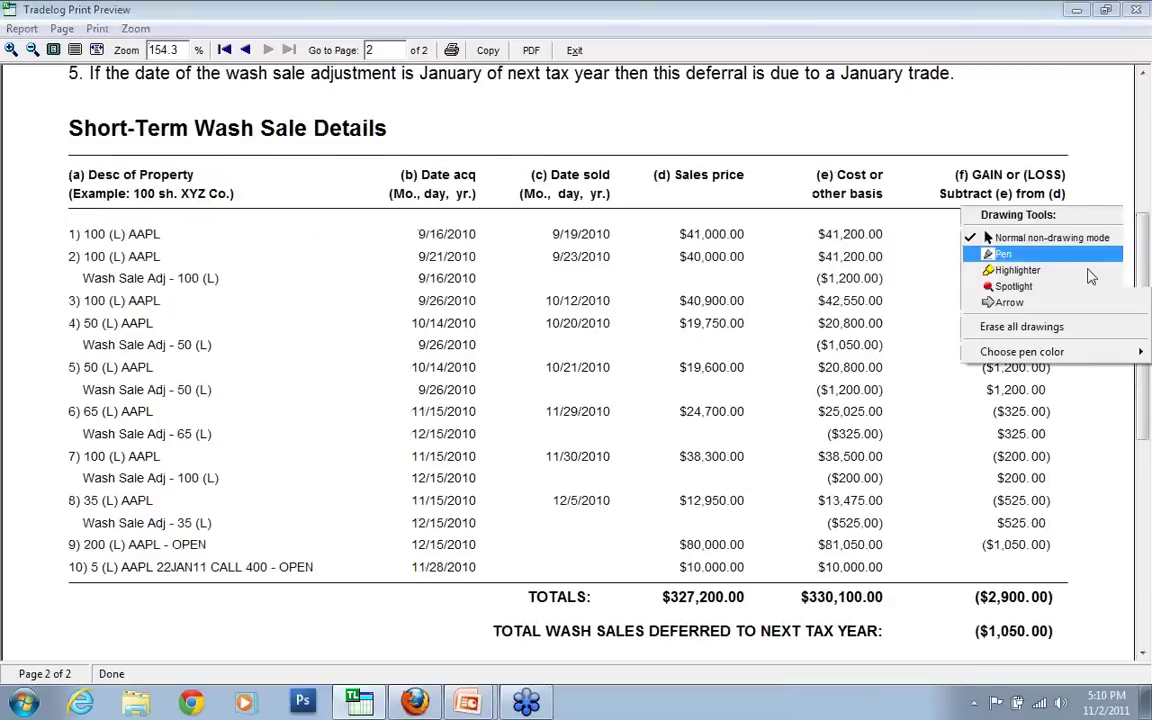
{"action": "left_click", "coordinate": [1018, 287]}
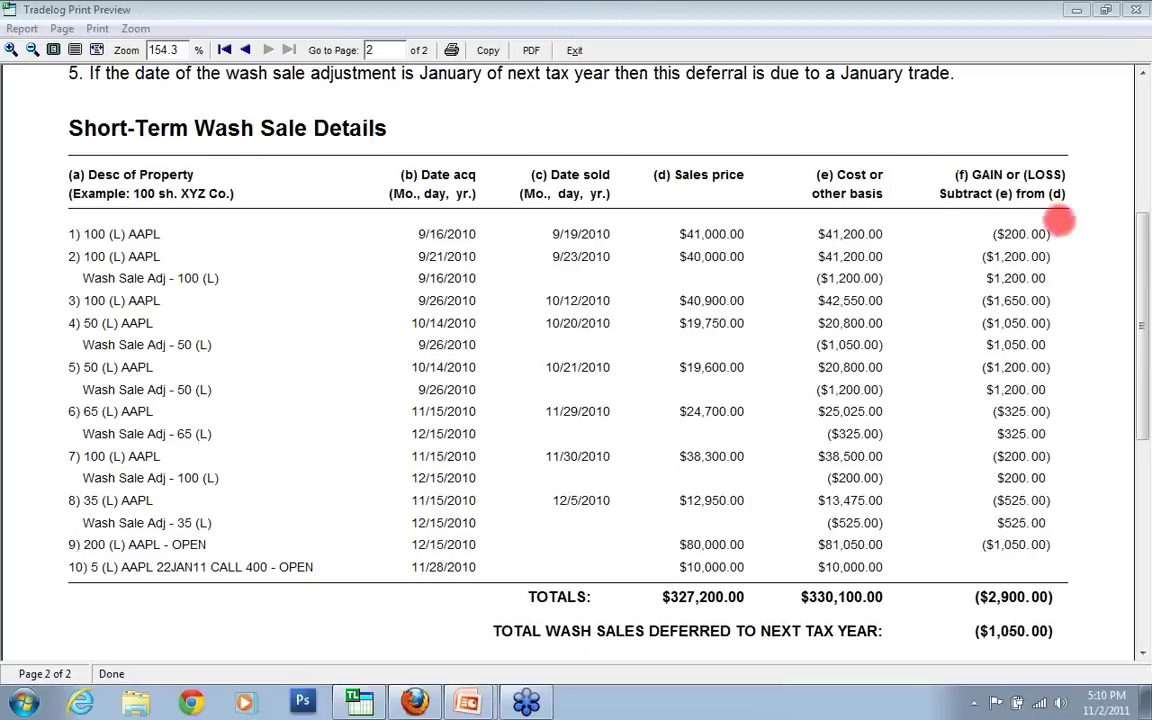
{"action": "right_click", "coordinate": [935, 220]}
{"action": "left_click", "coordinate": [962, 250]}
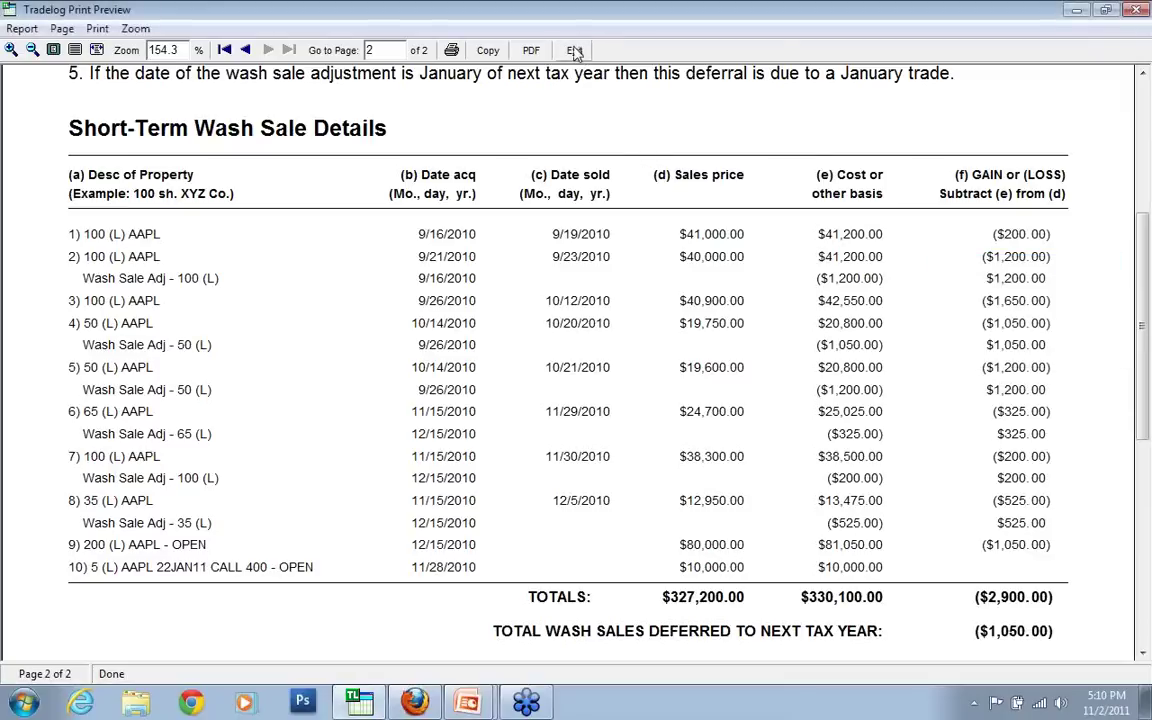
{"action": "left_click", "coordinate": [575, 50]}
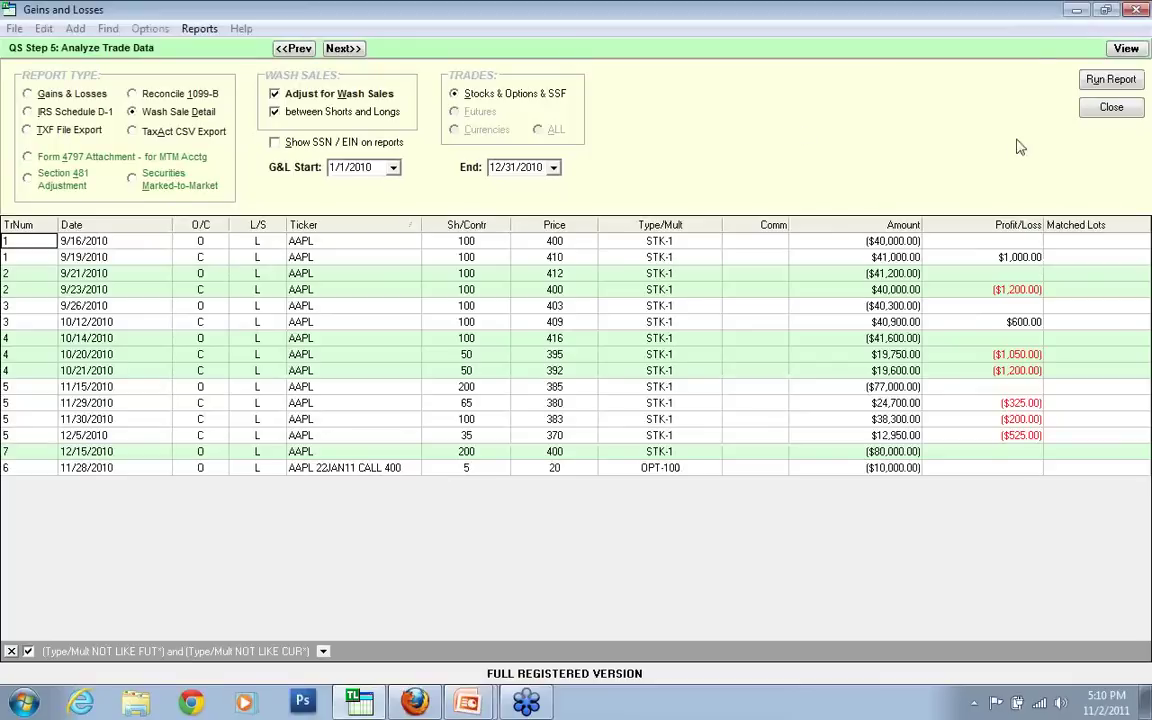
Step: Return to the trade list, insert a new record at the 12/15/2010 AAPL trade, and mark it as closing (C)
{"action": "left_click", "coordinate": [1088, 113]}
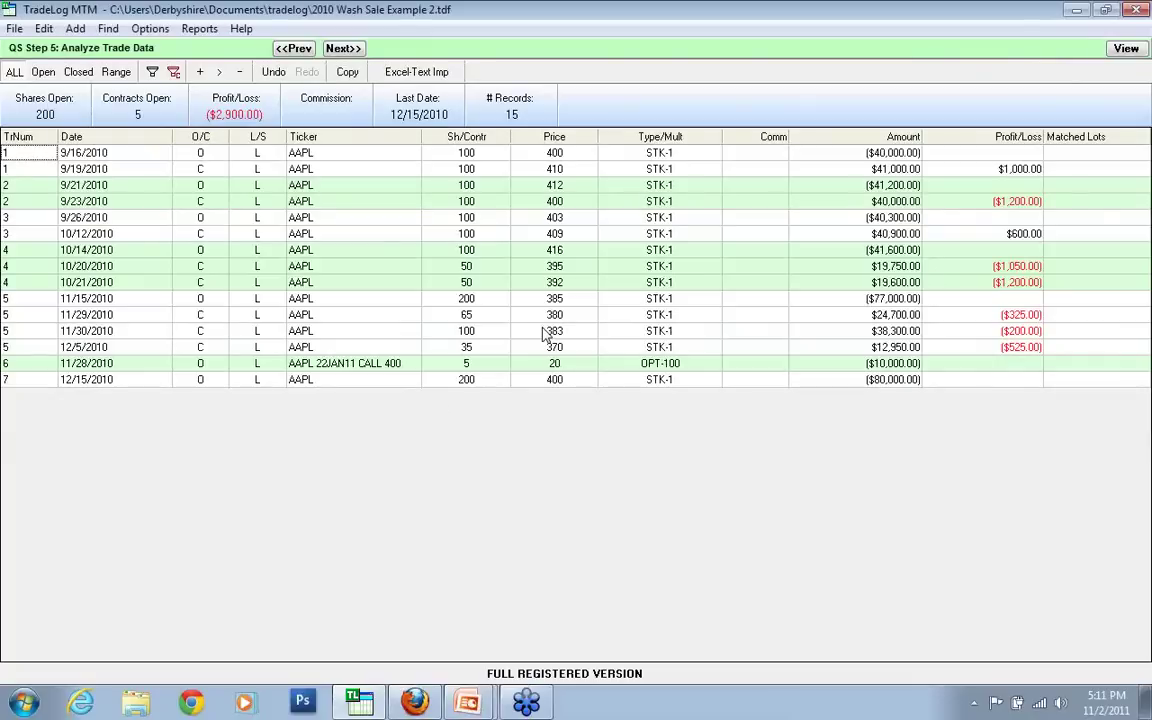
{"action": "left_click", "coordinate": [490, 380]}
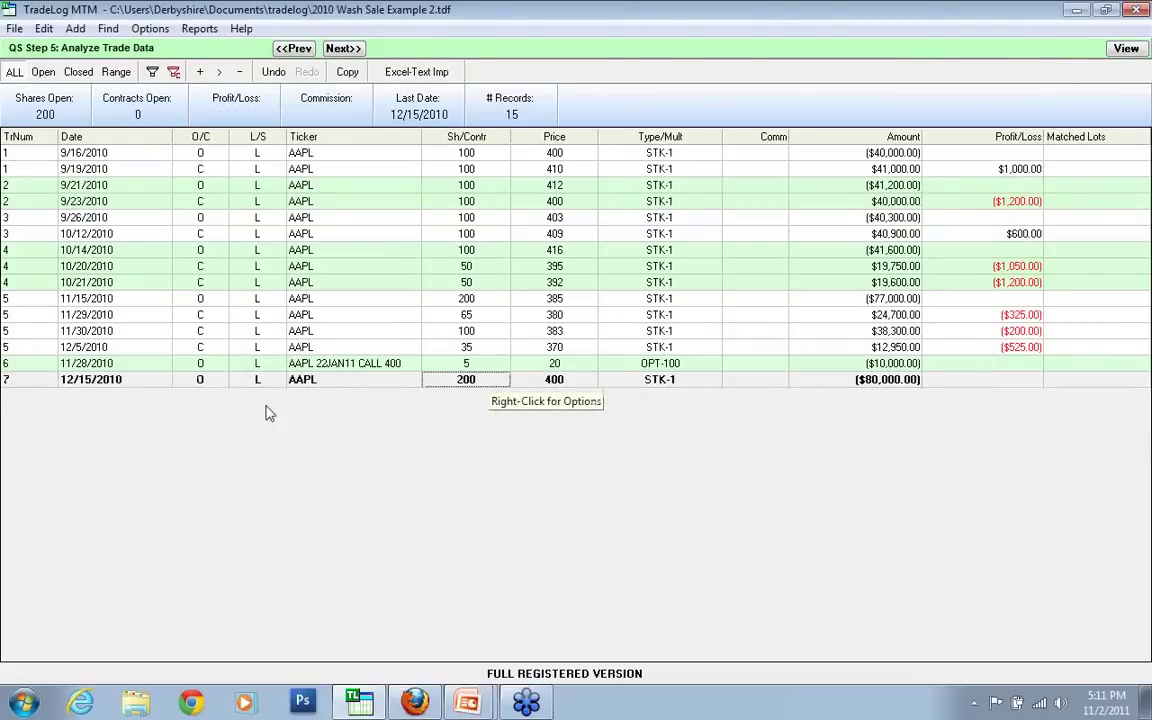
{"action": "key", "text": "Insert"}
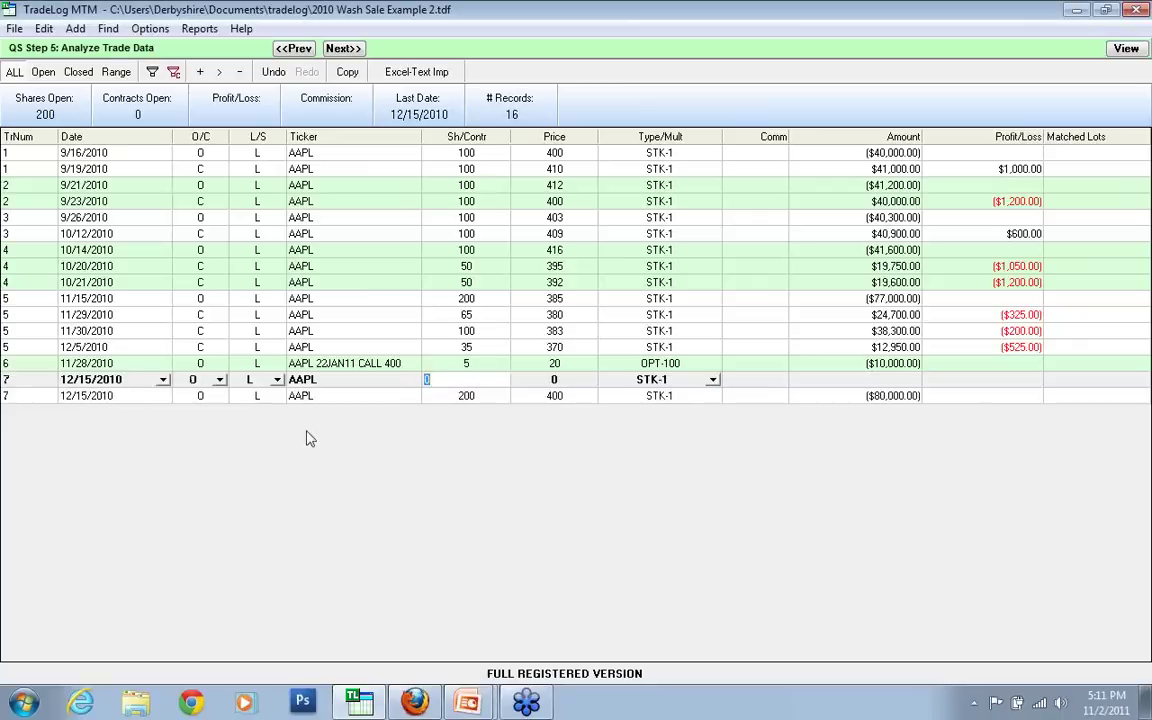
{"action": "left_click", "coordinate": [262, 380]}
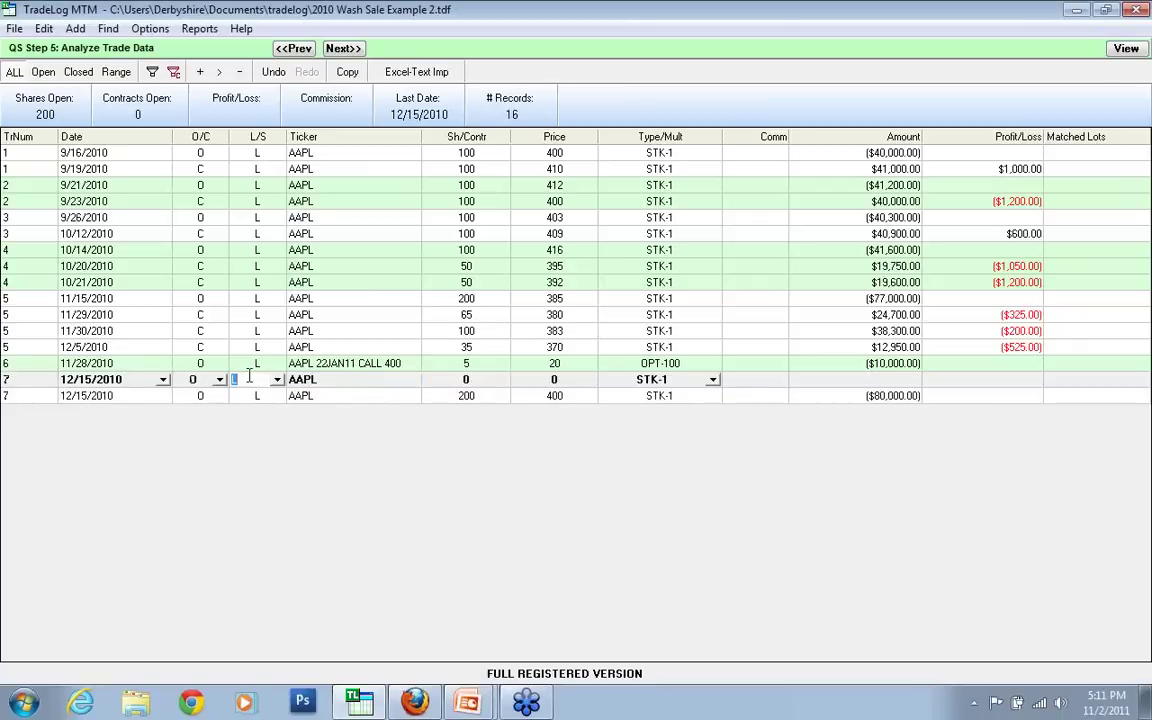
{"action": "key", "text": "shift+Tab"}
{"action": "type", "text": "C"}
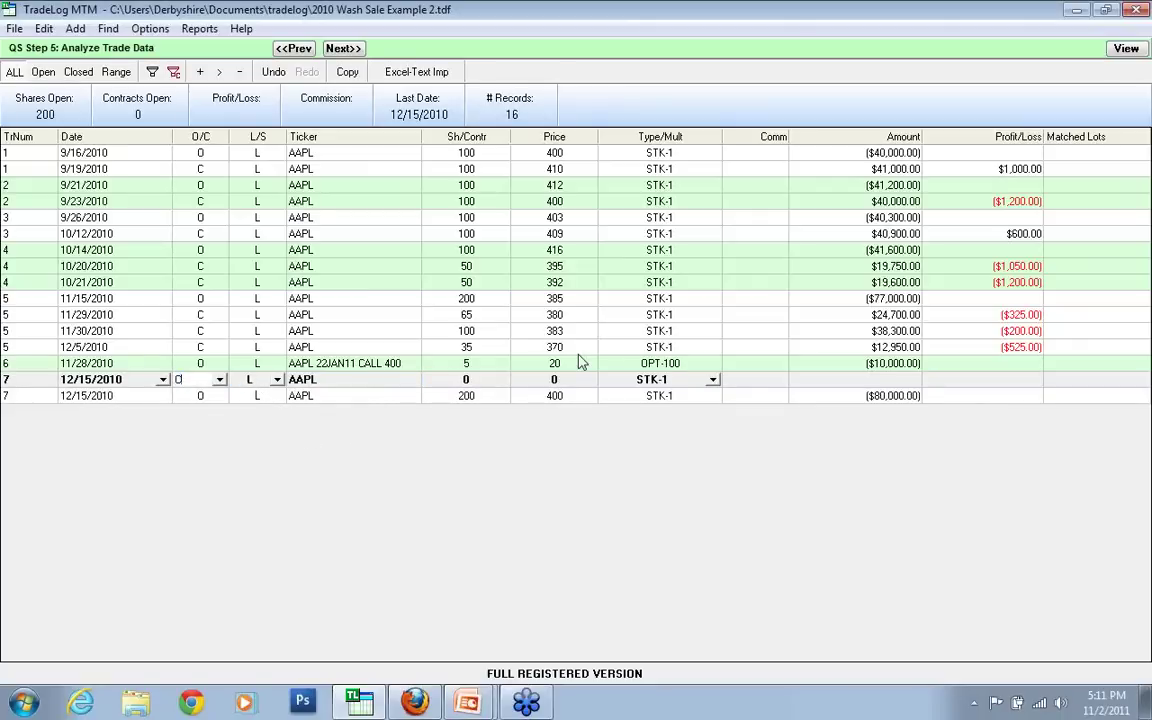
Step: Enter 200 shares at a price of 370 for the new closing AAPL trade and finish the record entry
{"action": "key", "text": "Tab"}
{"action": "key", "text": "Tab"}
{"action": "key", "text": "Tab"}
{"action": "type", "text": "2"}
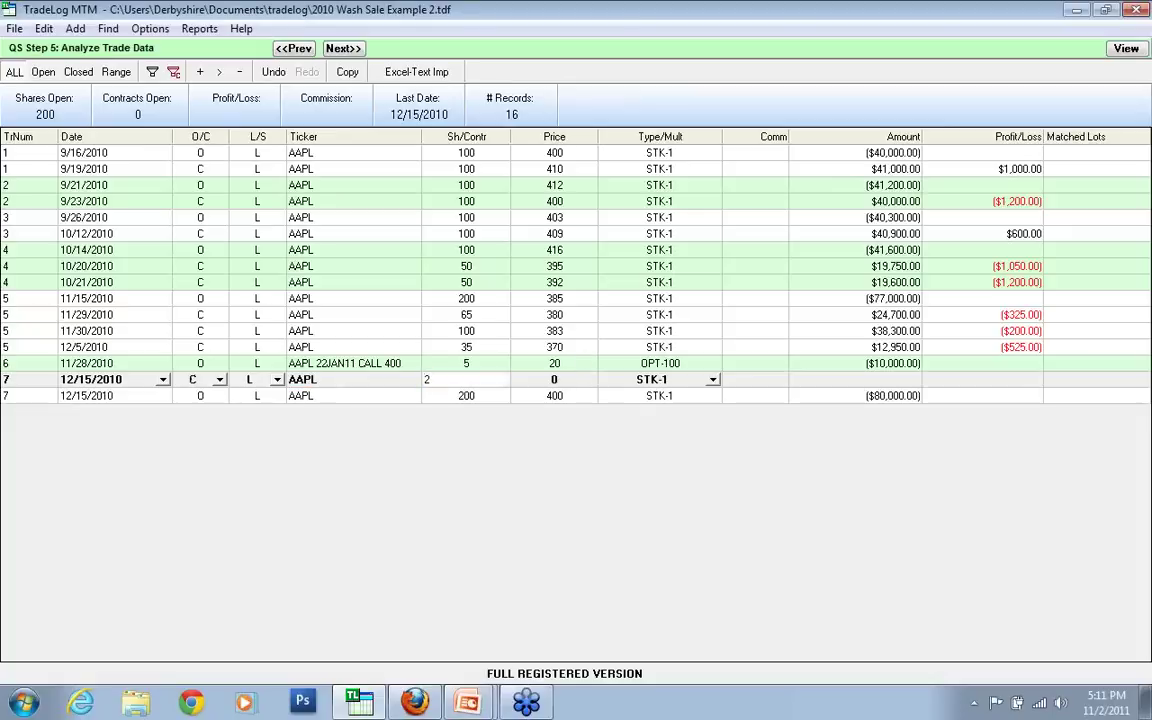
{"action": "key", "text": "Tab"}
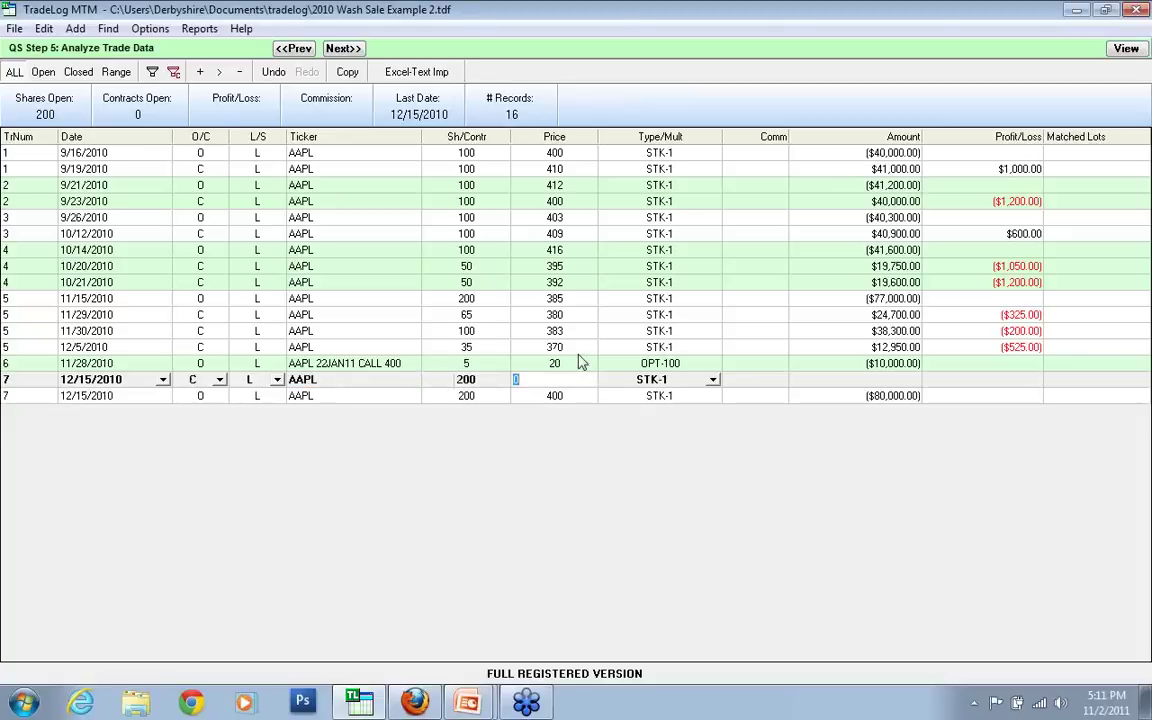
{"action": "type", "text": "370"}
{"action": "key", "text": "Return"}
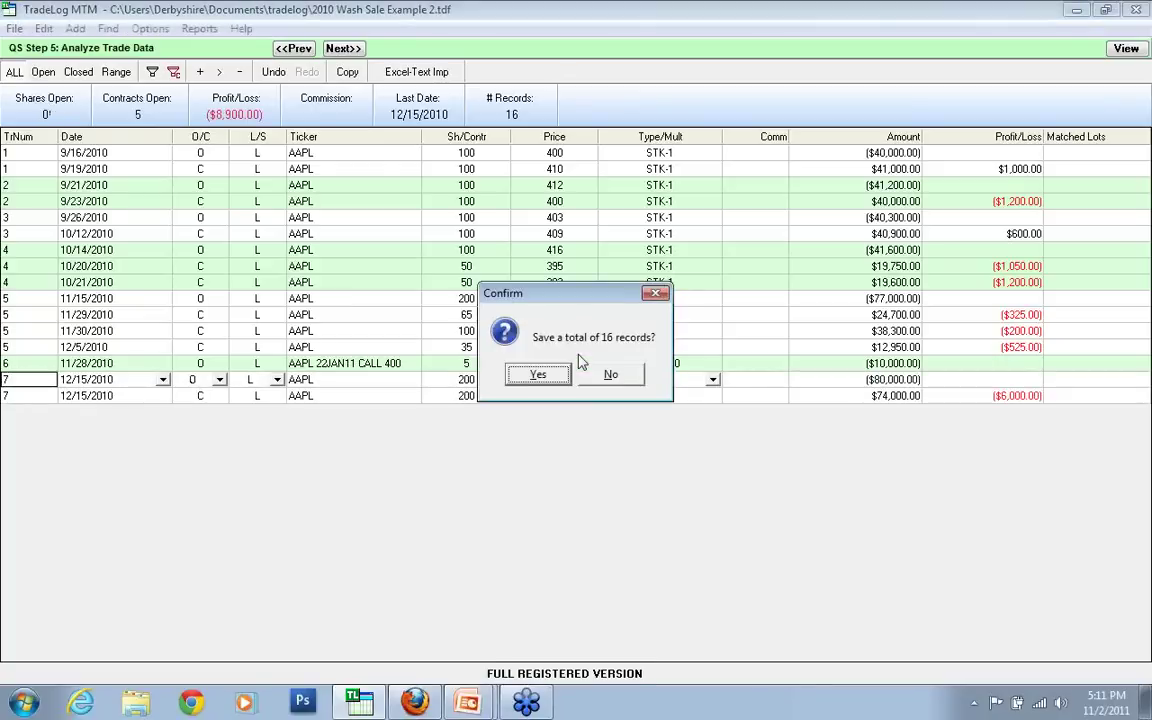
{"action": "key", "text": "Return"}
{"action": "key", "text": "n"}
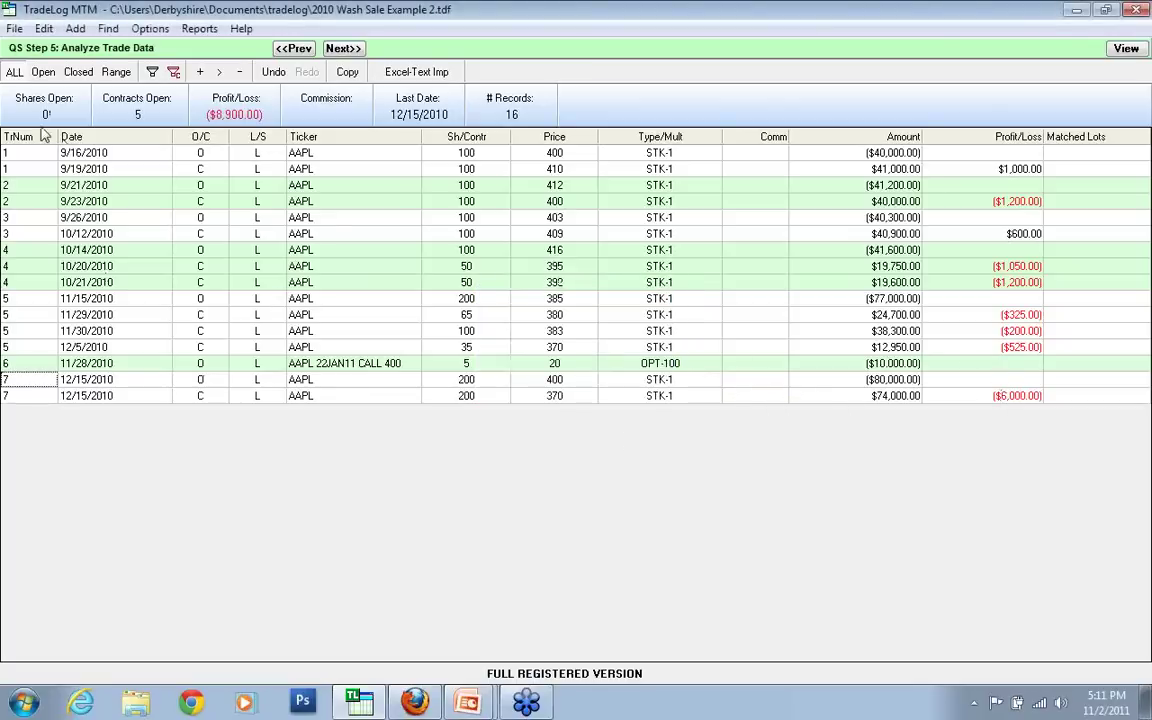
Step: Run the Wash Sale Detail report for stocks and options from 1/1/2010 to 12/31/2010
{"action": "left_click", "coordinate": [199, 28]}
{"action": "left_click", "coordinate": [219, 101]}
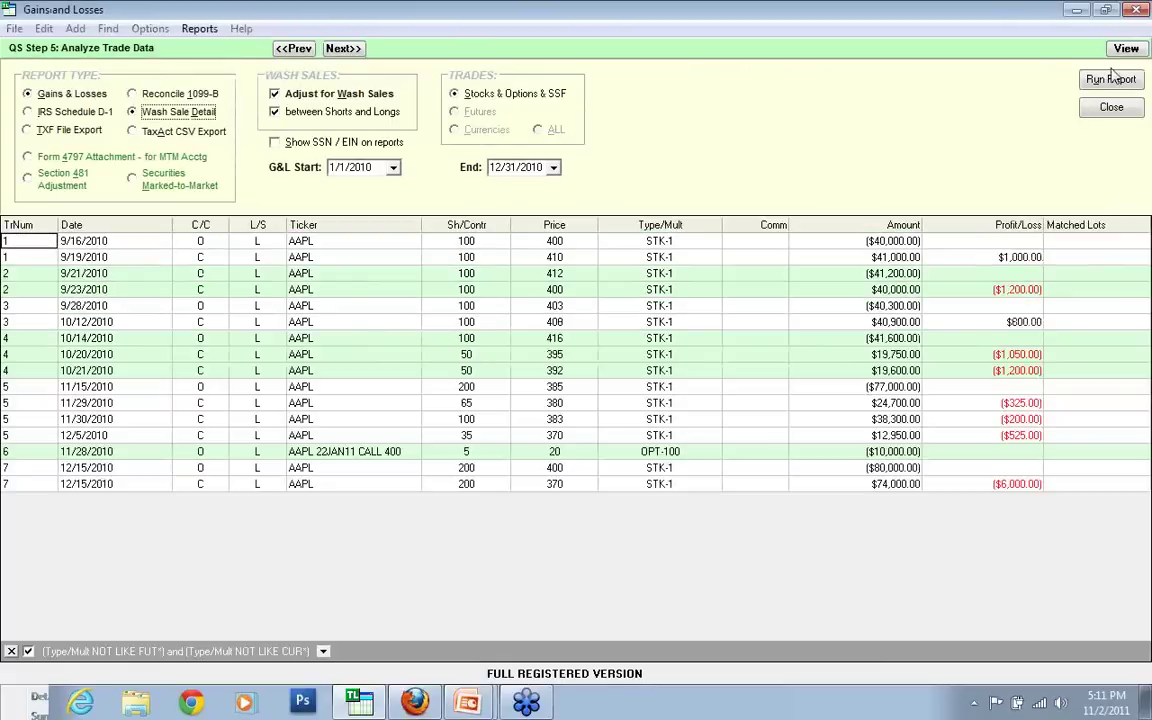
{"action": "left_click", "coordinate": [1108, 79]}
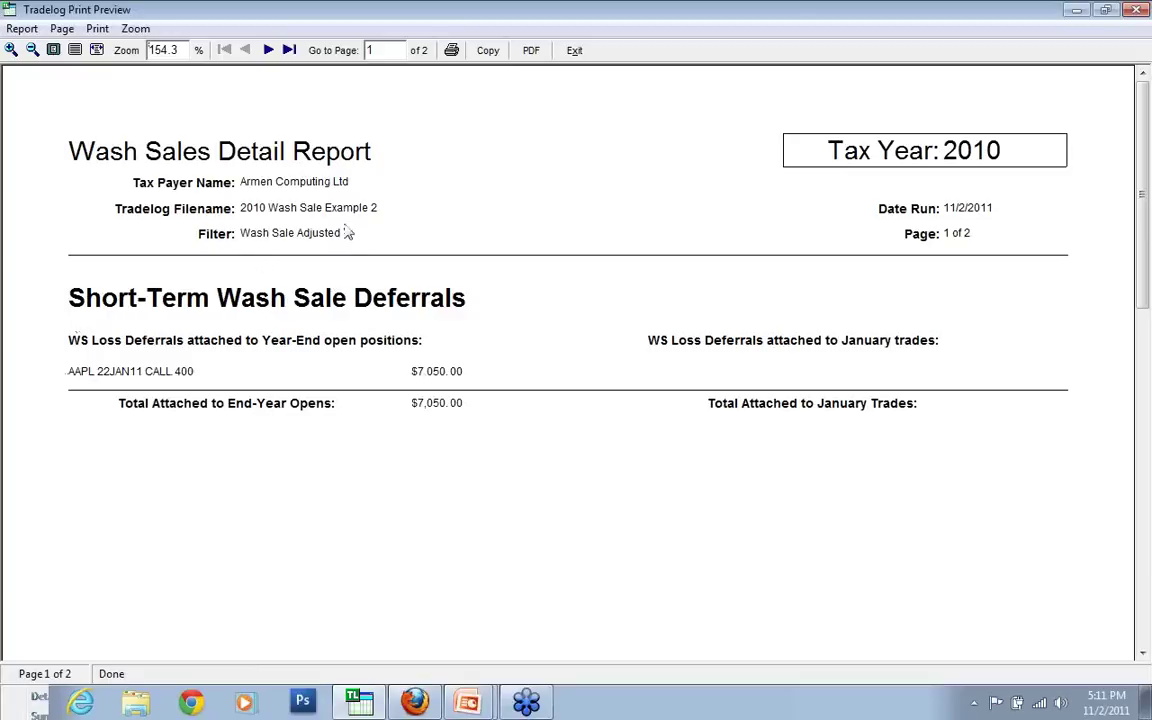
Step: Close the wash sale report and select the AAPL 22JAN11 CALL 400 option record in the trade list
{"action": "left_click", "coordinate": [575, 51]}
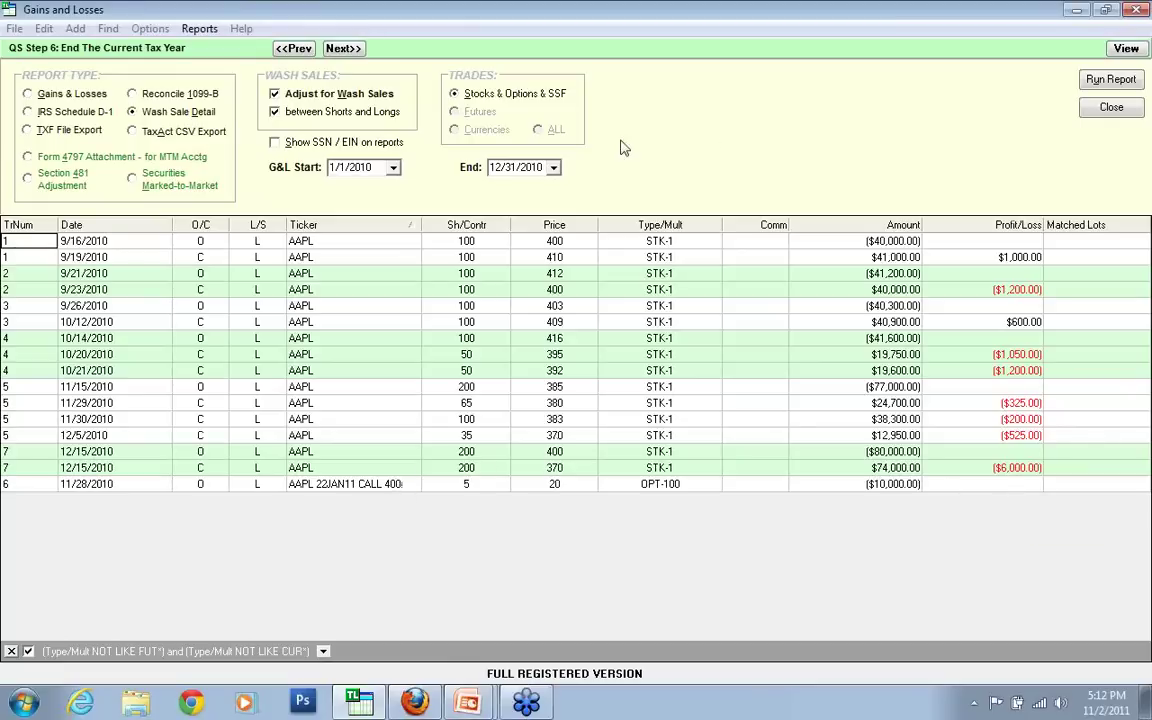
{"action": "left_click", "coordinate": [1090, 112]}
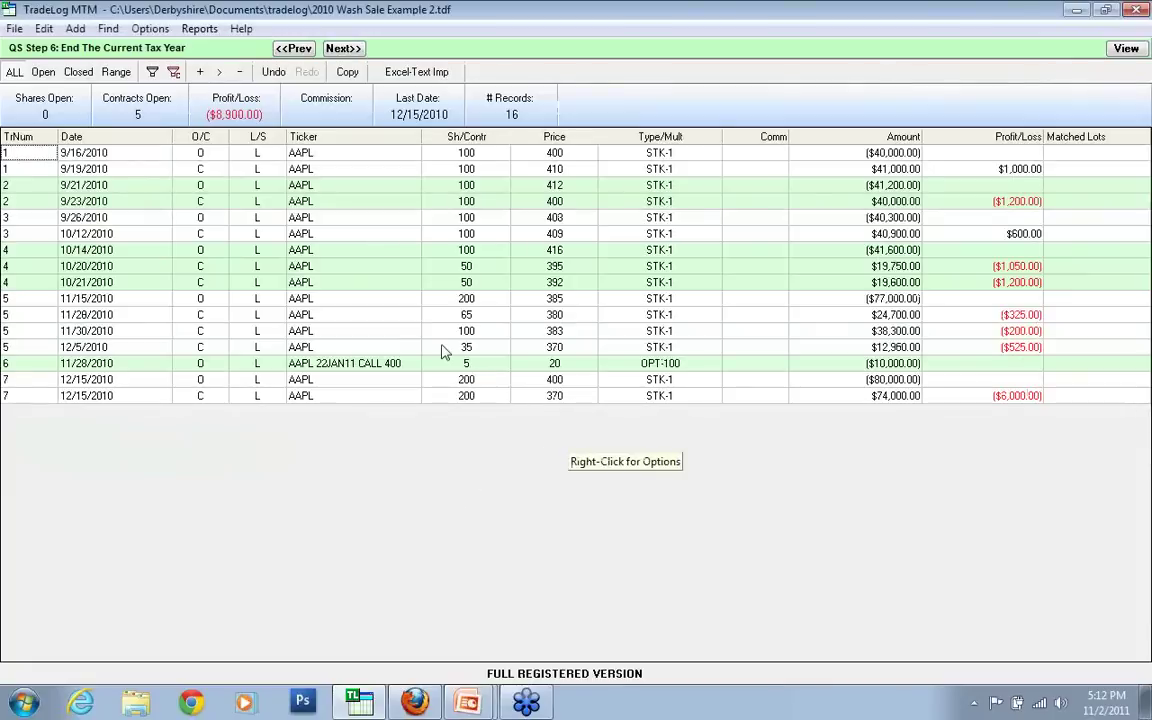
{"action": "left_click", "coordinate": [372, 366]}
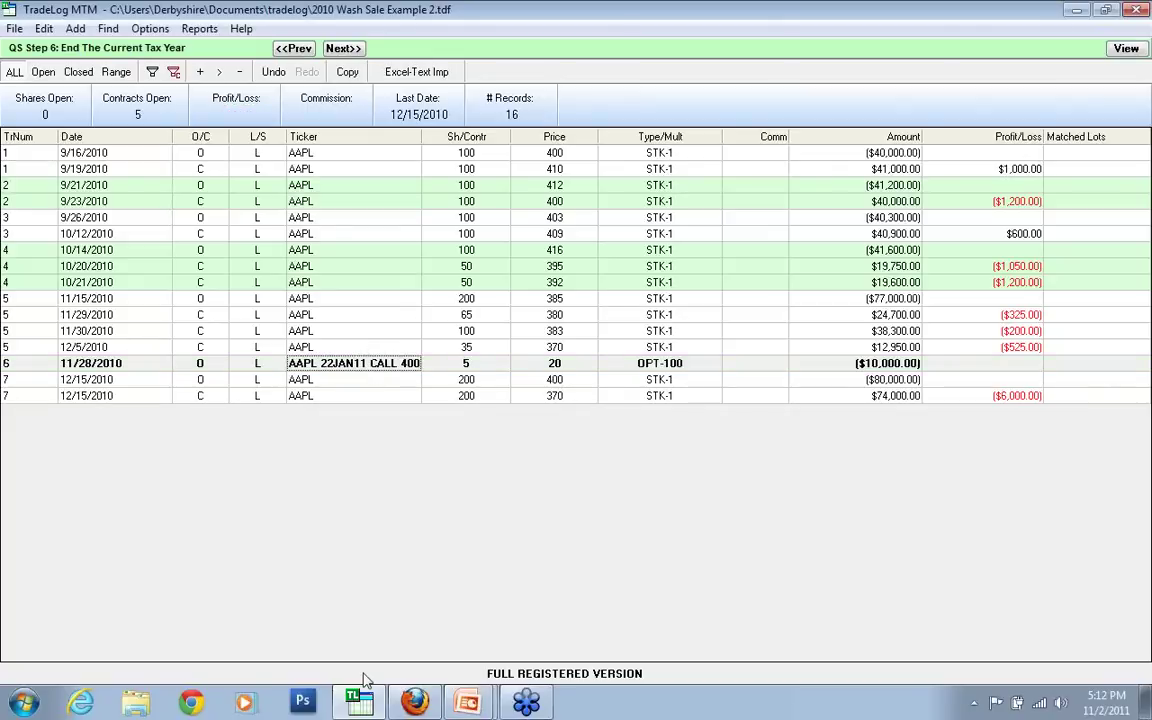
{"action": "left_click", "coordinate": [339, 379]}
{"action": "left_click", "coordinate": [339, 364]}
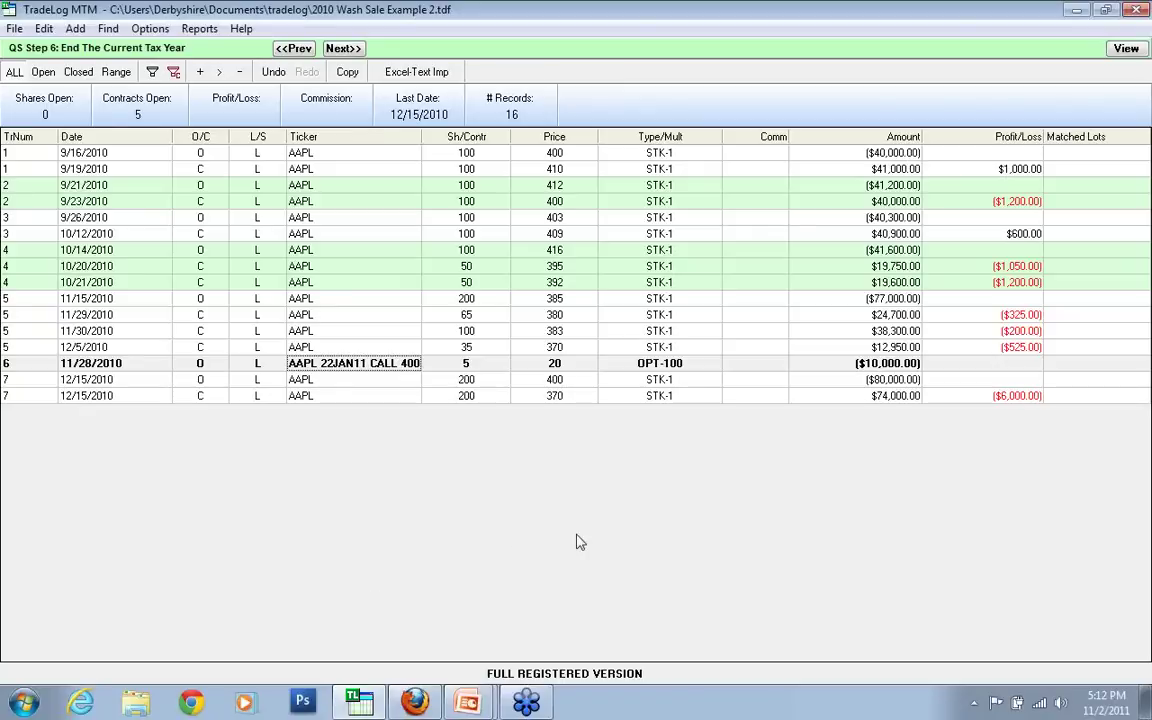
Step: Switch to the PowerPoint slide show on avoiding wash sales
{"action": "key", "text": "alt+Tab"}
{"action": "key", "text": "alt+Tab"}
{"action": "key", "text": "alt+Tab"}
{"action": "key", "text": "alt+shift+Tab"}
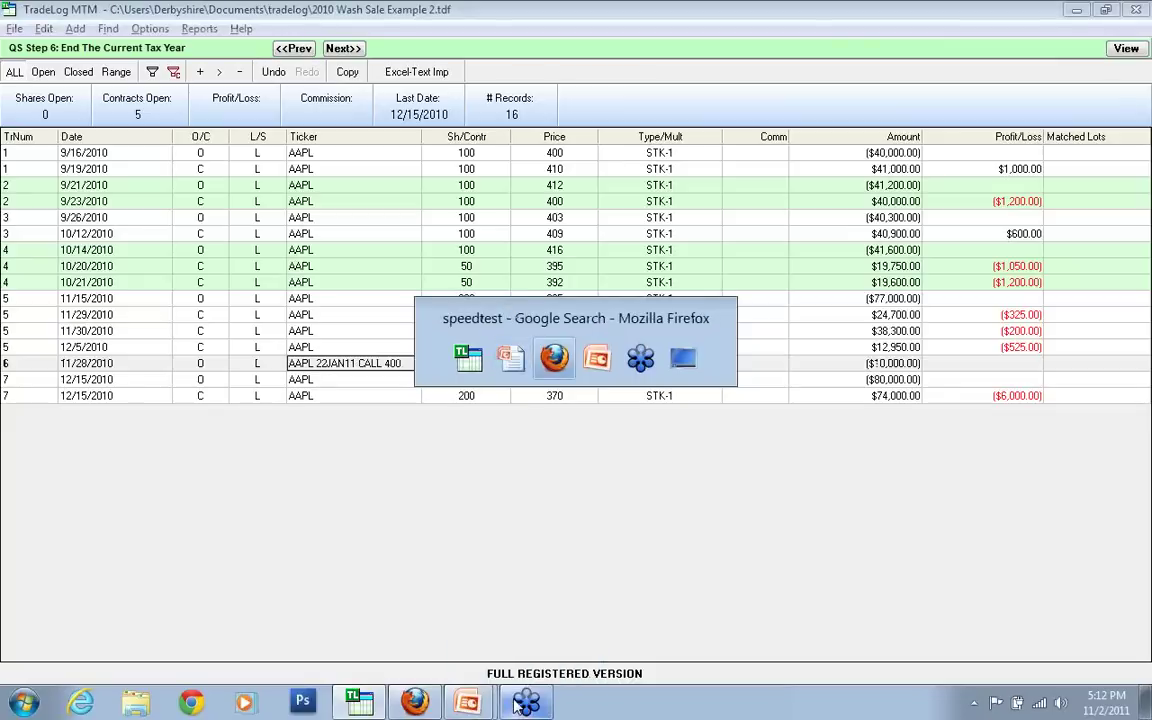
{"action": "key", "text": "alt+Tab"}
{"action": "key", "text": "alt+Tab"}
{"action": "key", "text": "alt+Tab"}
{"action": "key", "text": "Escape"}
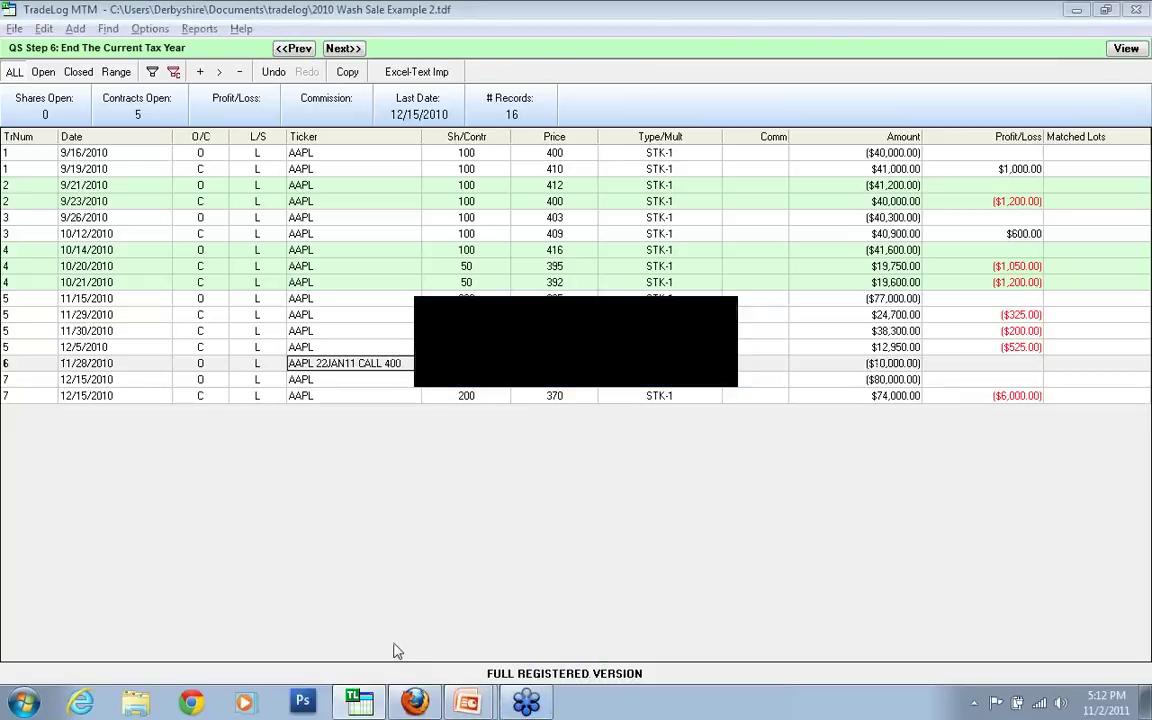
{"action": "key", "text": "alt+Tab"}
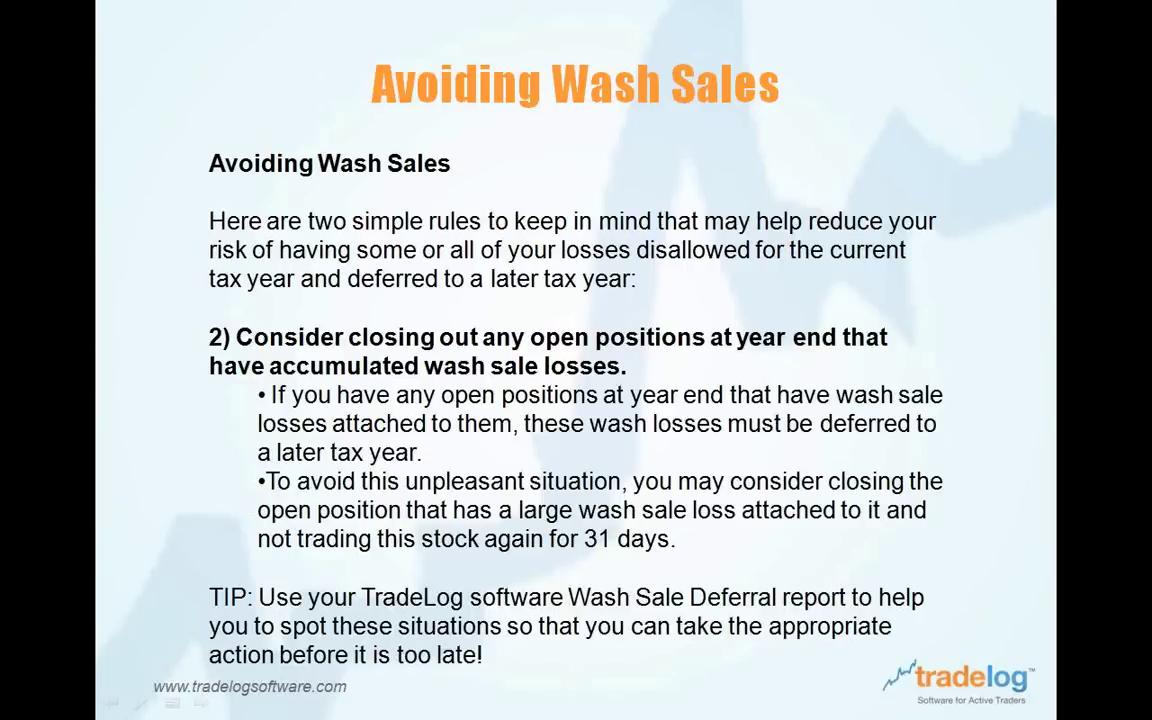
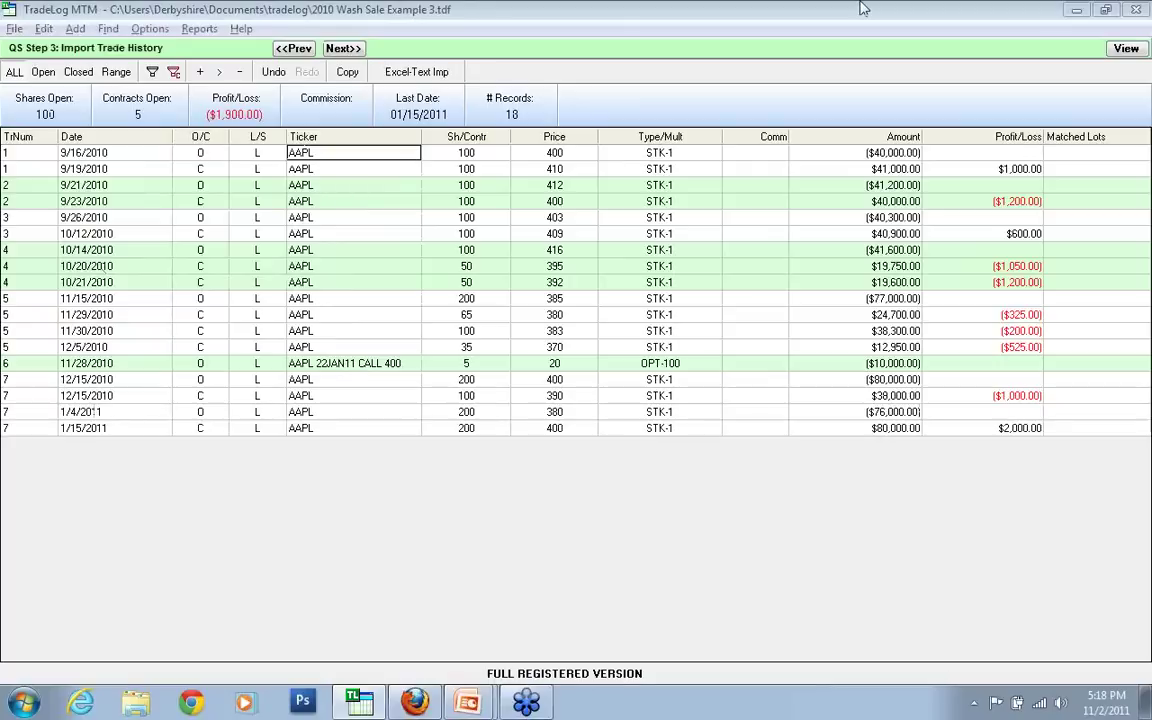
Step: Run the wash-sale-adjusted Gains & Losses report on the Example 3 trades for 1/1/2010 to 12/31/2010
{"action": "left_click", "coordinate": [199, 28]}
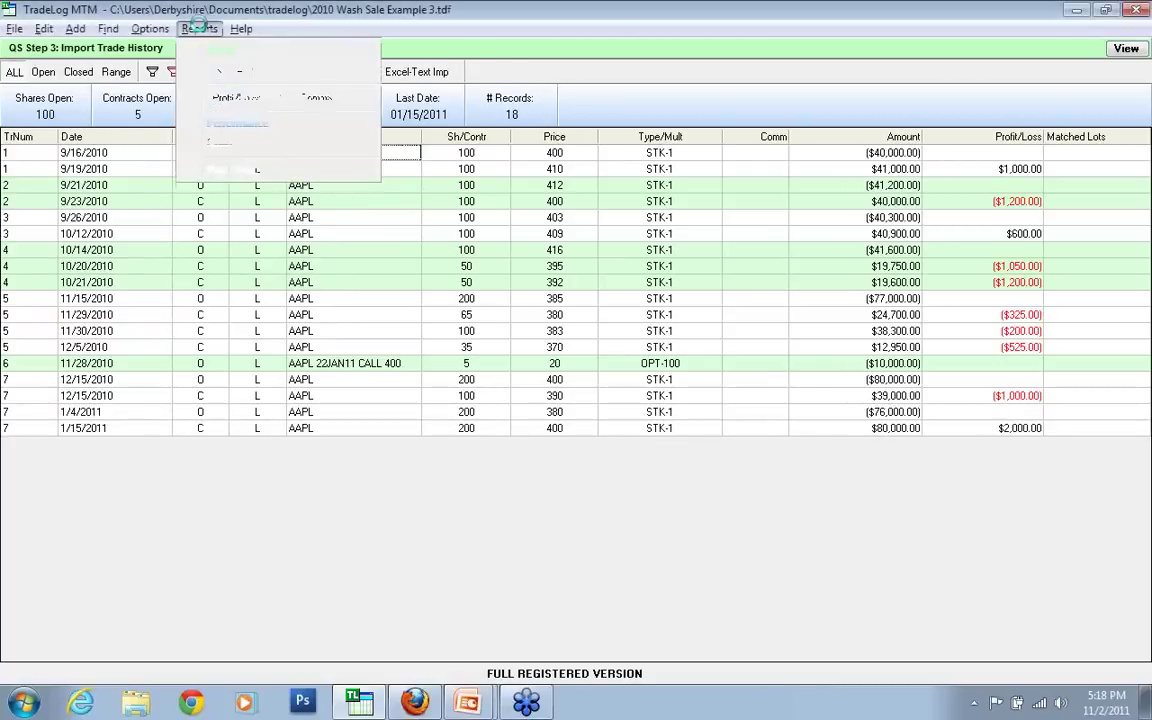
{"action": "left_click", "coordinate": [218, 96]}
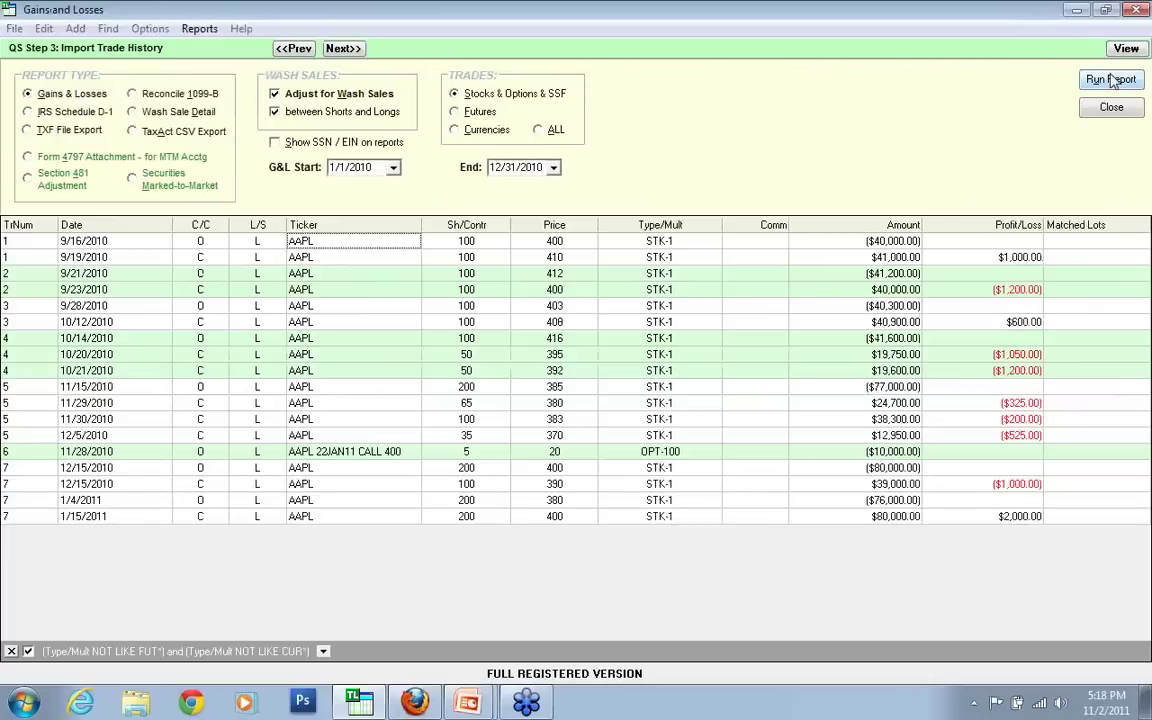
{"action": "left_click", "coordinate": [1010, 75]}
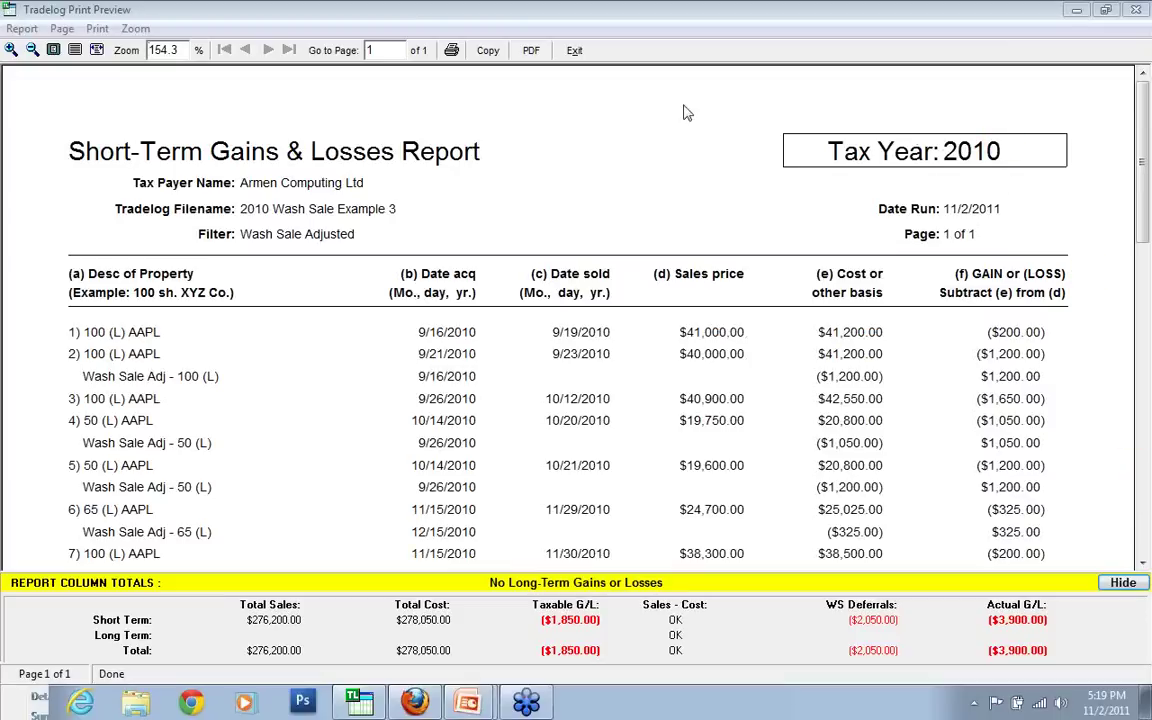
Step: Examine the wash sale adjustments, totals and amount deferred to next tax year in the Gains & Losses report, and close the preview
{"action": "left_click", "coordinate": [1143, 538]}
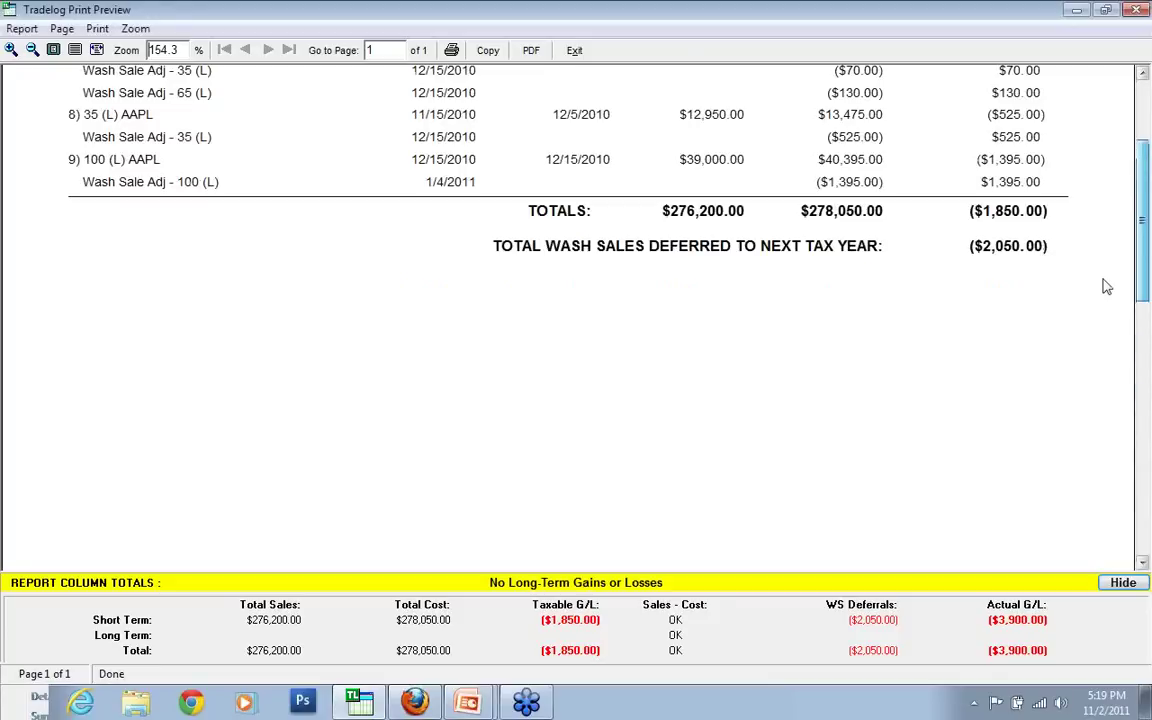
{"action": "scroll", "coordinate": [1107, 287], "scroll_direction": "up", "scroll_amount": 3}
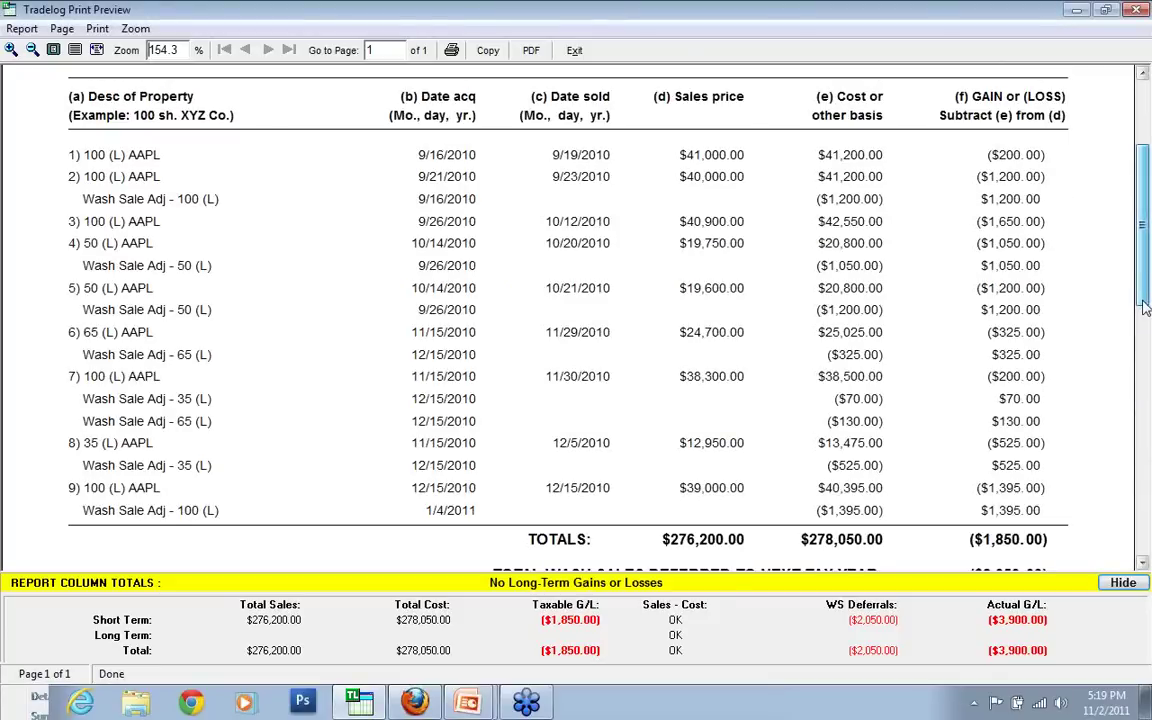
{"action": "left_click_drag", "start_coordinate": [1145, 307], "coordinate": [1145, 322]}
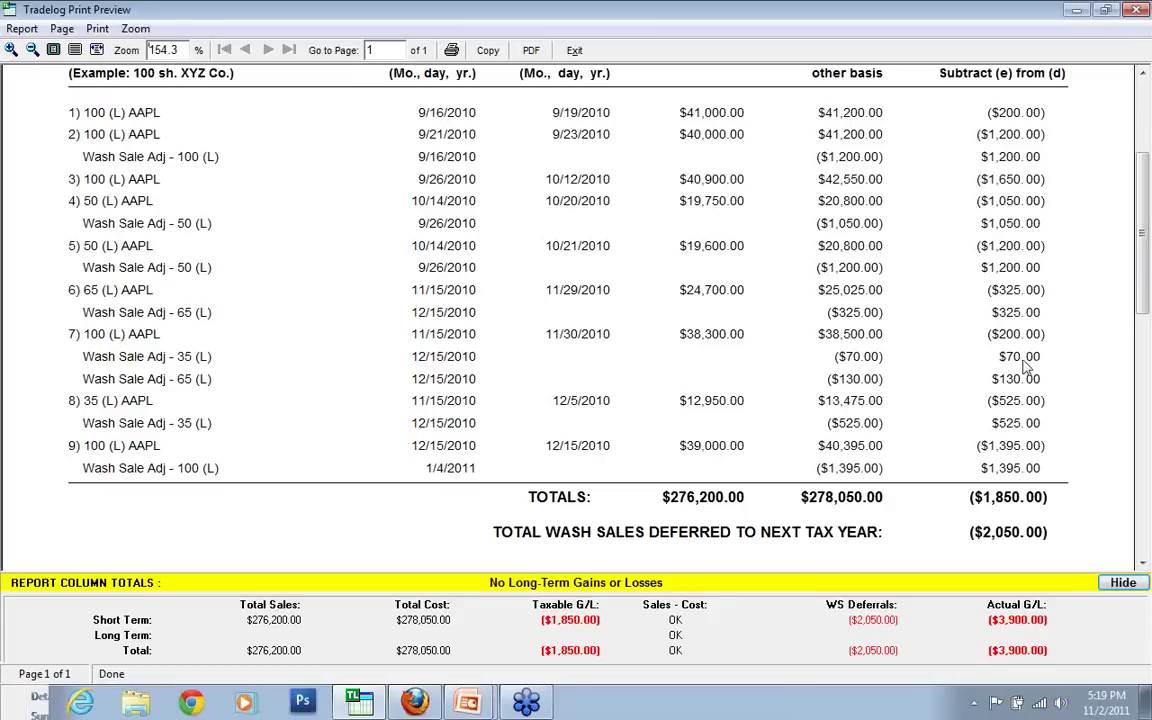
{"action": "left_click", "coordinate": [575, 51]}
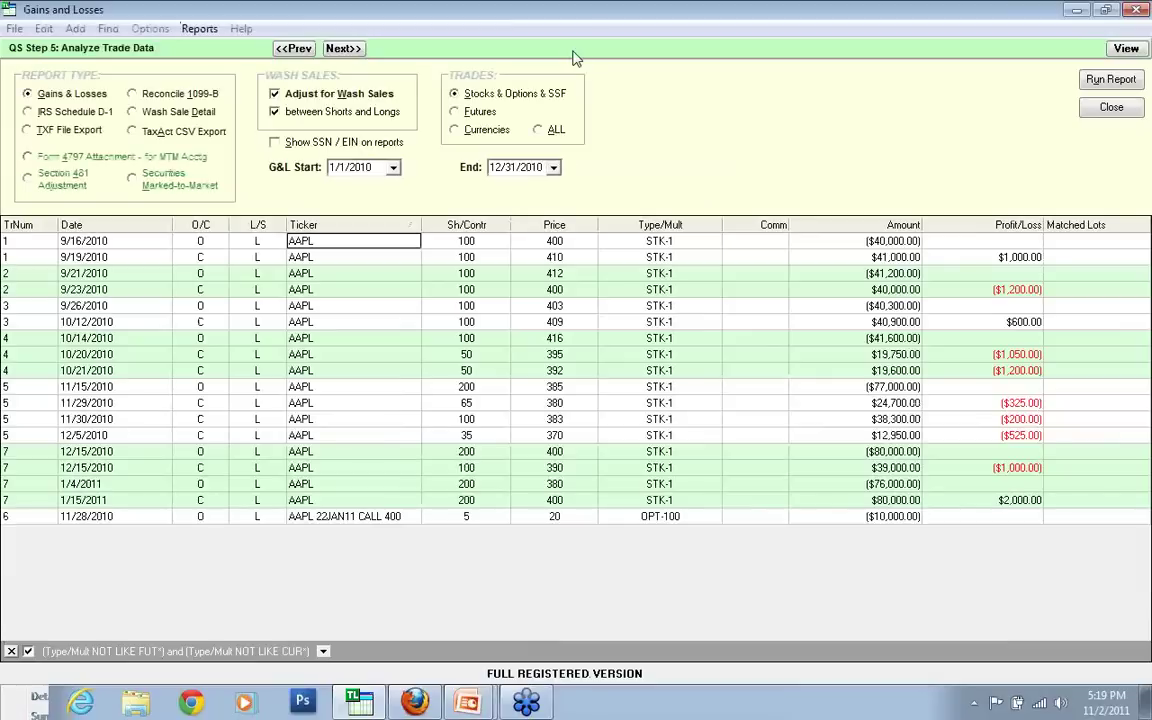
Step: Run the Wash Sale Detail report for 2010, examine its page 2 details and page 1 deferrals, and return to the trade list
{"action": "left_click", "coordinate": [136, 112]}
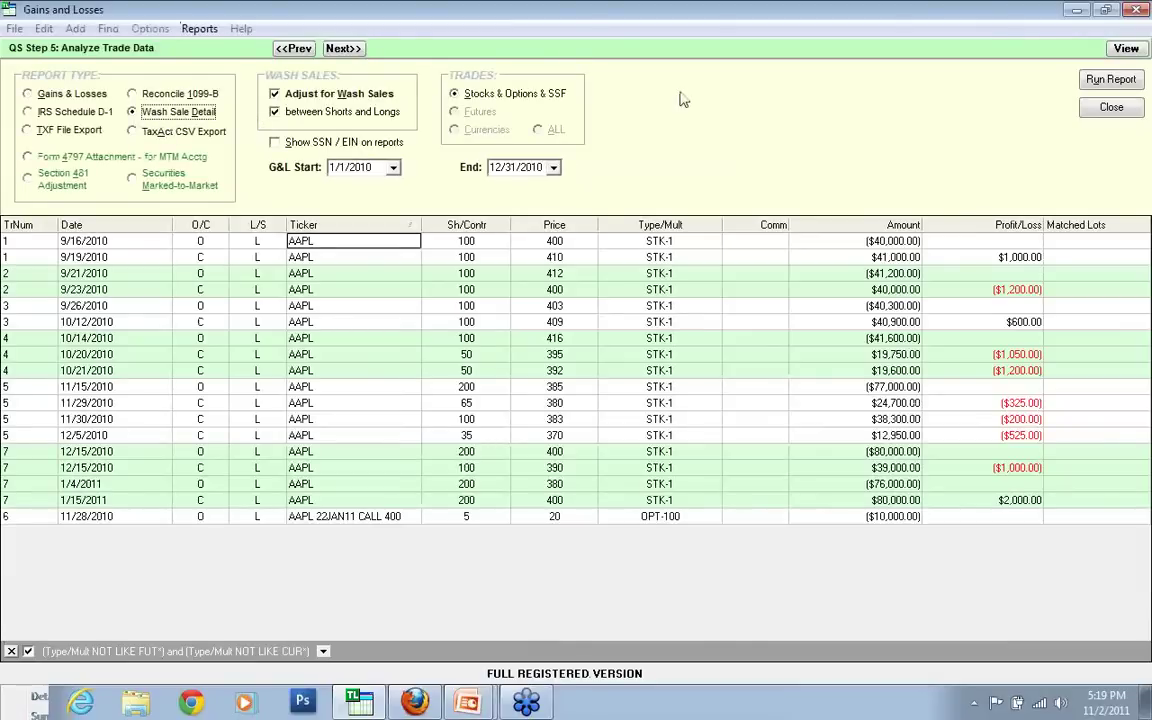
{"action": "left_click", "coordinate": [1110, 82]}
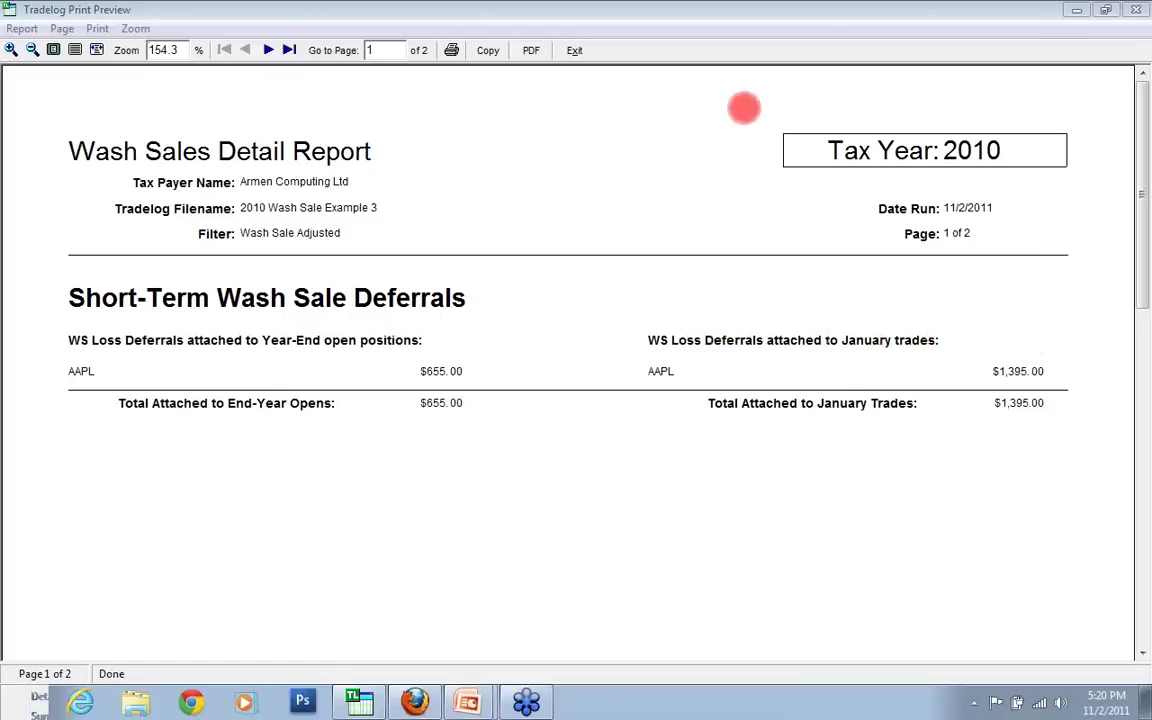
{"action": "left_click", "coordinate": [268, 50]}
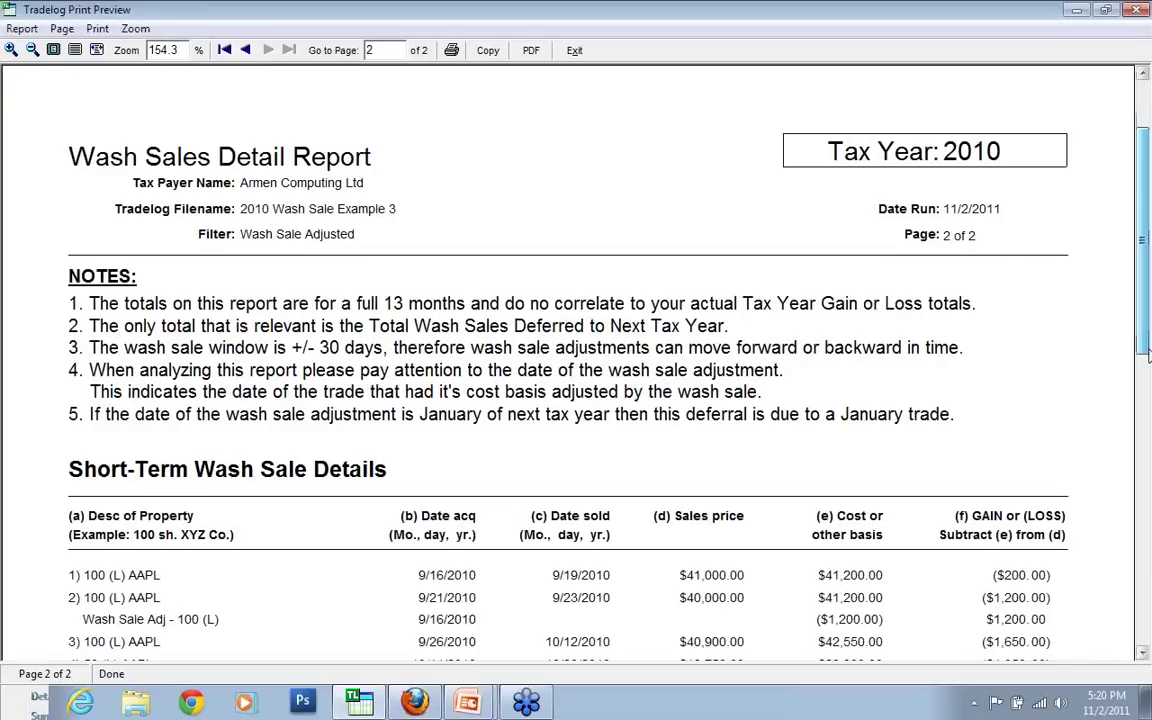
{"action": "scroll", "coordinate": [1147, 354], "scroll_direction": "down", "scroll_amount": 3}
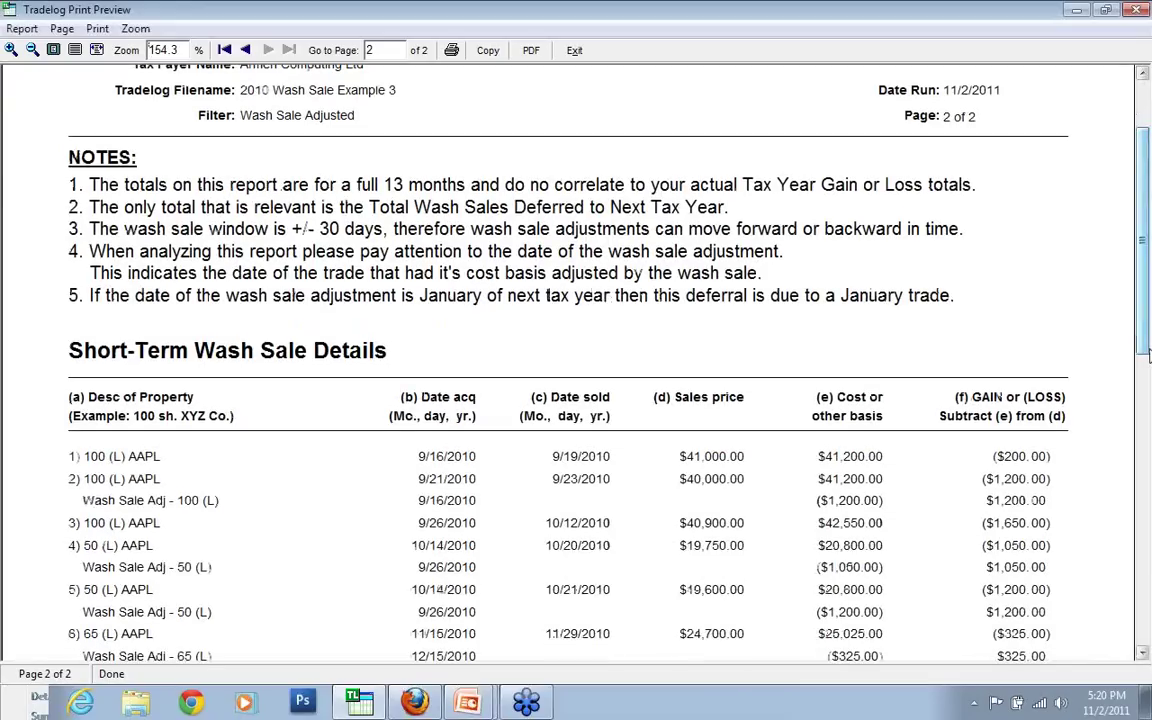
{"action": "scroll", "coordinate": [1147, 354], "scroll_direction": "down", "scroll_amount": 9}
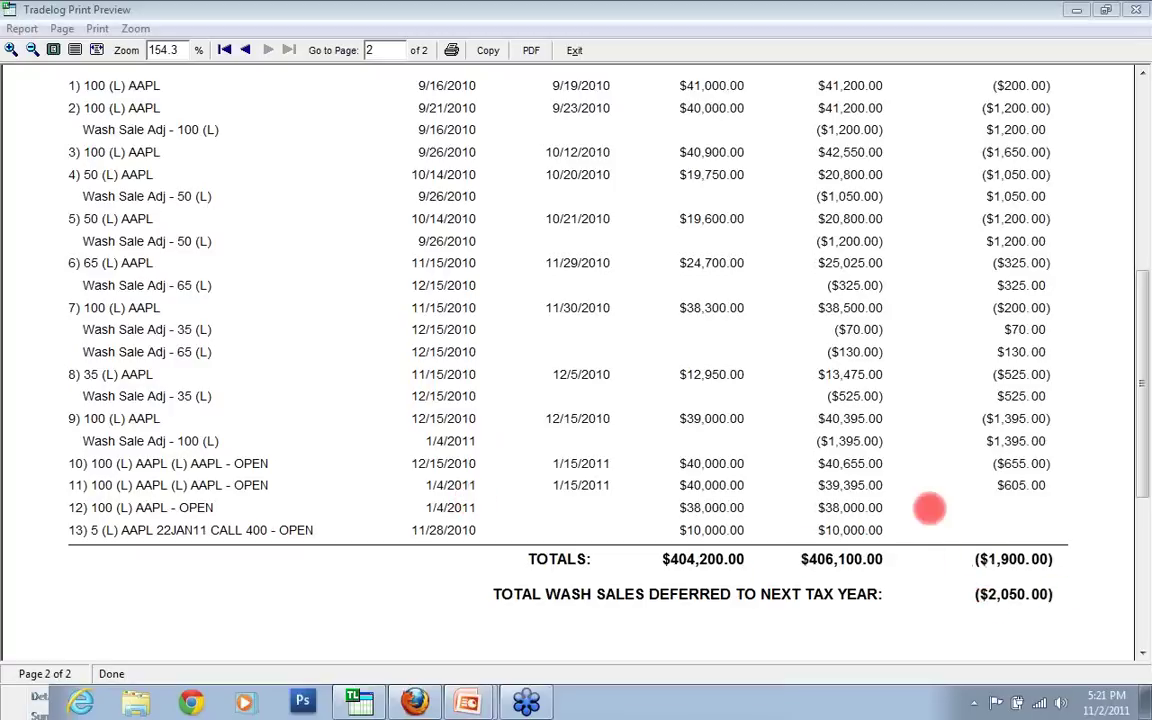
{"action": "left_click", "coordinate": [225, 50]}
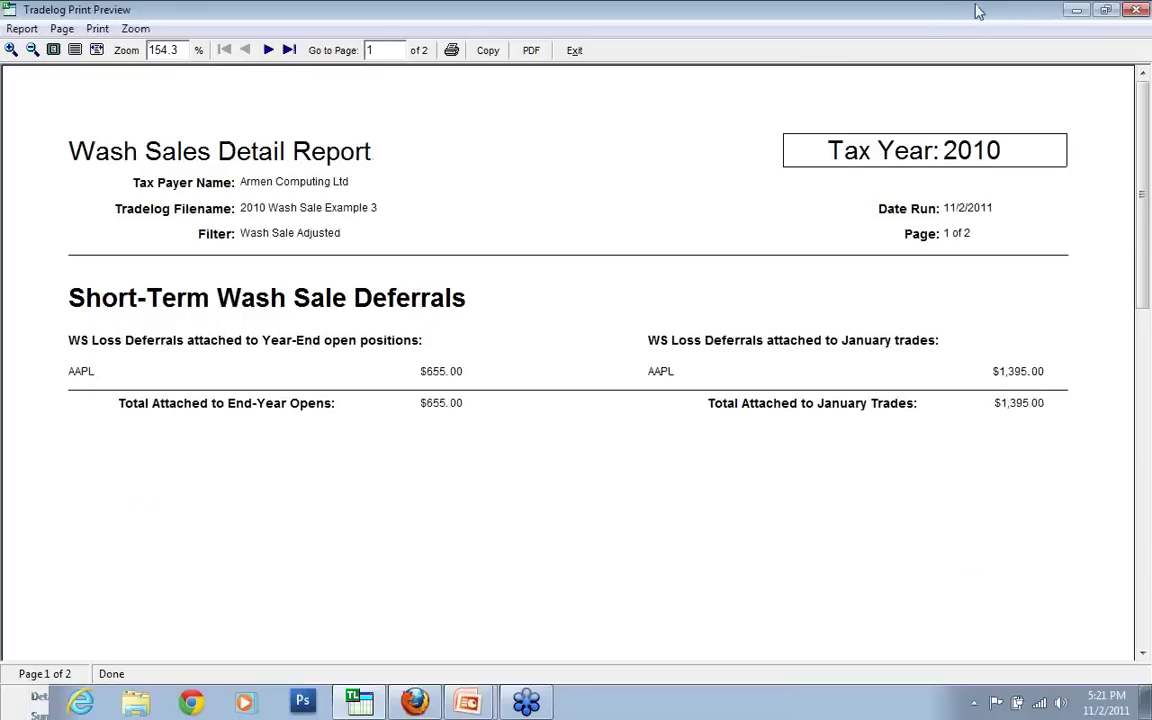
{"action": "left_click", "coordinate": [574, 50]}
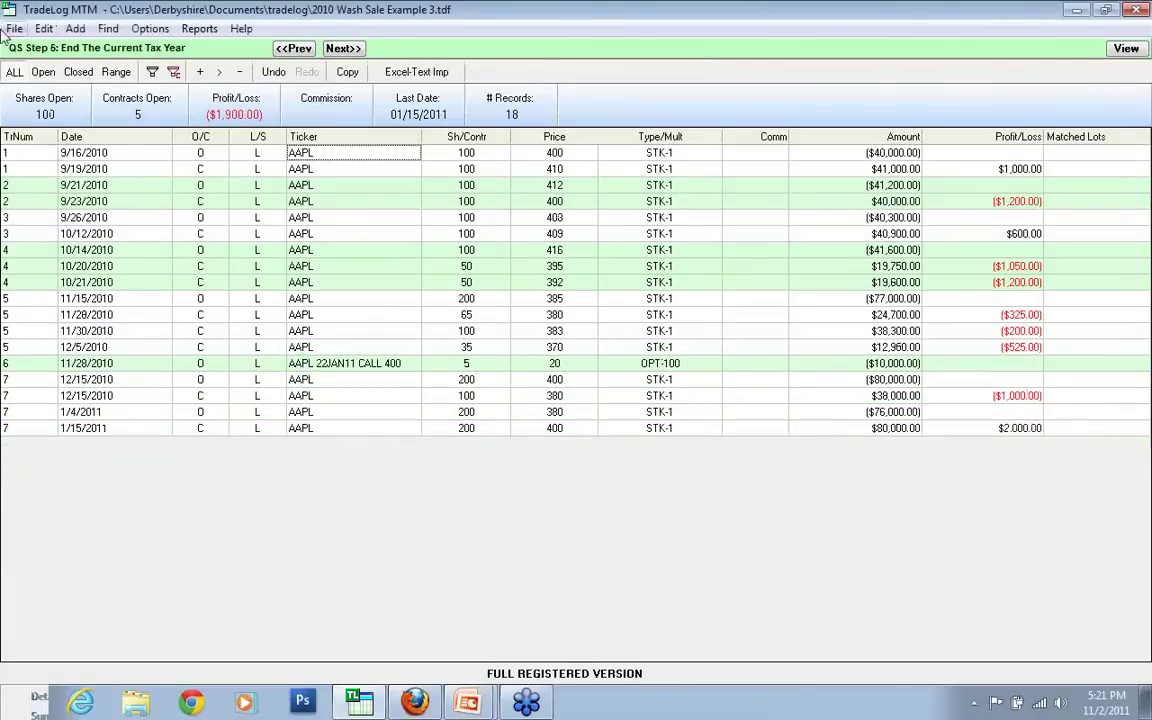
Step: End tax year 2010, declining mark-to-market accounting for 2010 and 2011 and confirming that all January 2011 trades are imported
{"action": "left_click", "coordinate": [12, 29]}
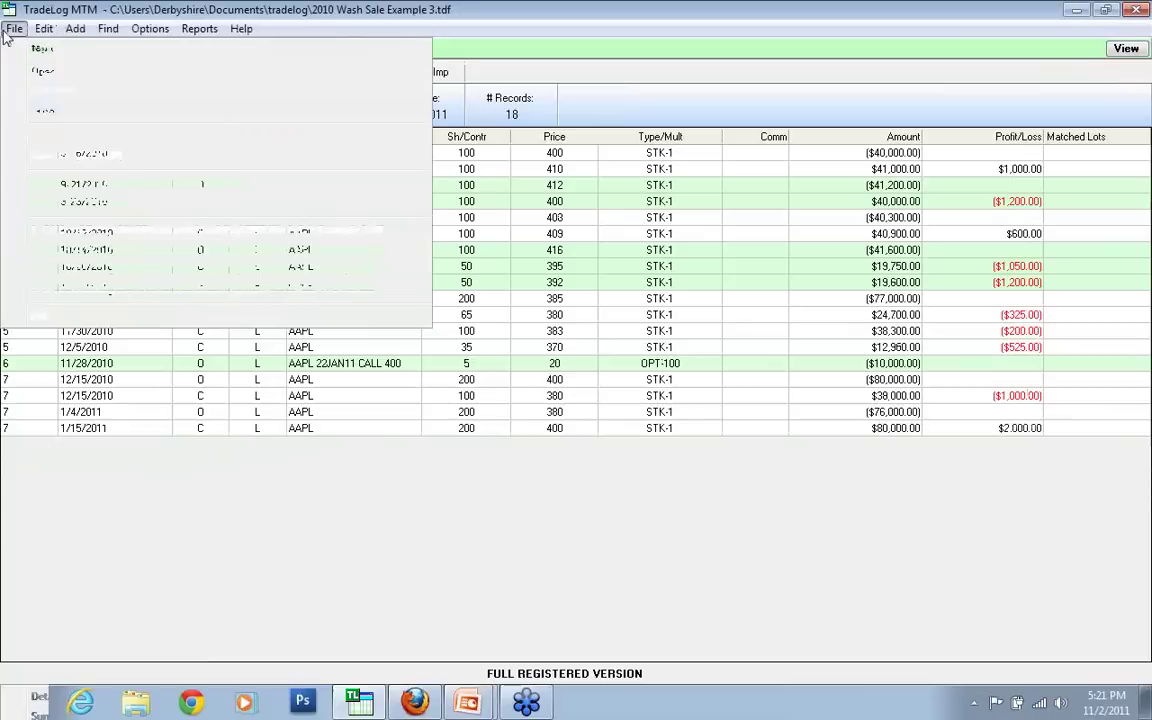
{"action": "left_click", "coordinate": [47, 182]}
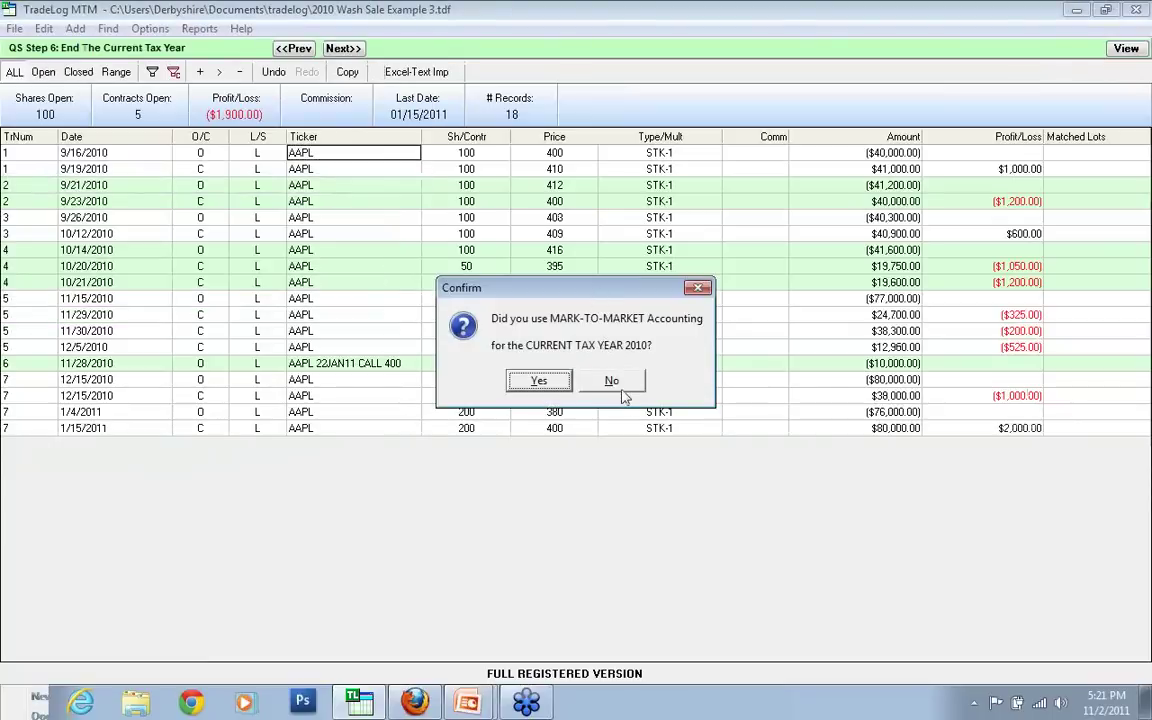
{"action": "left_click", "coordinate": [624, 394]}
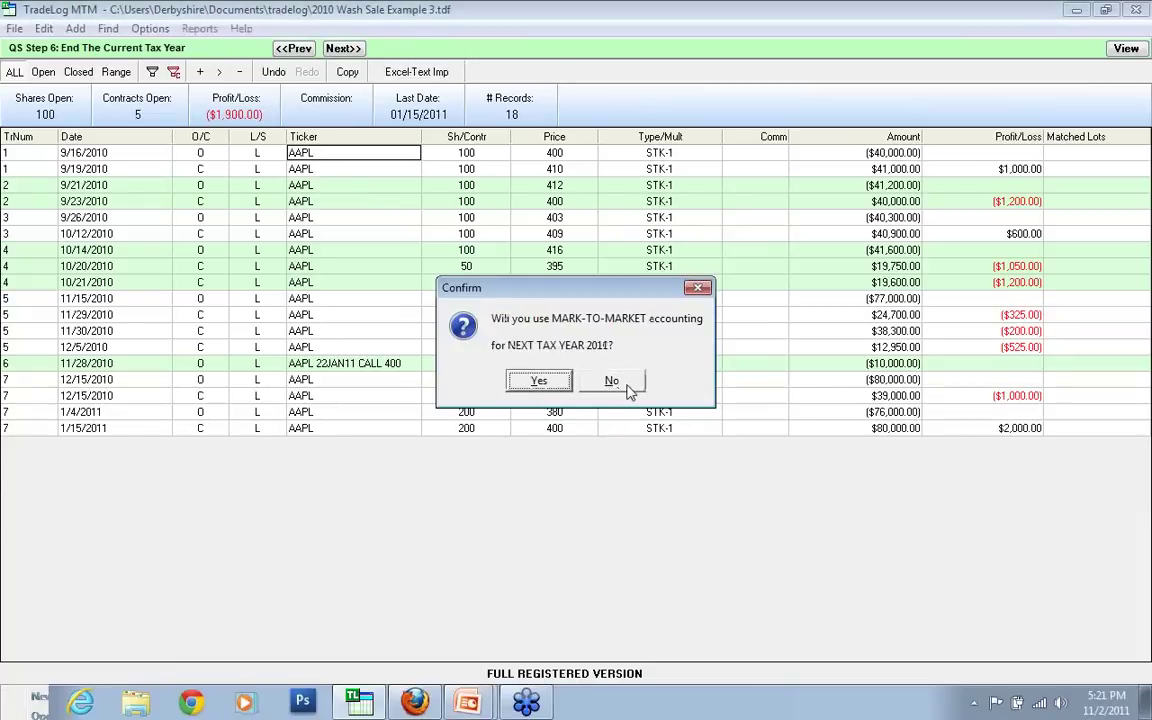
{"action": "left_click", "coordinate": [627, 386]}
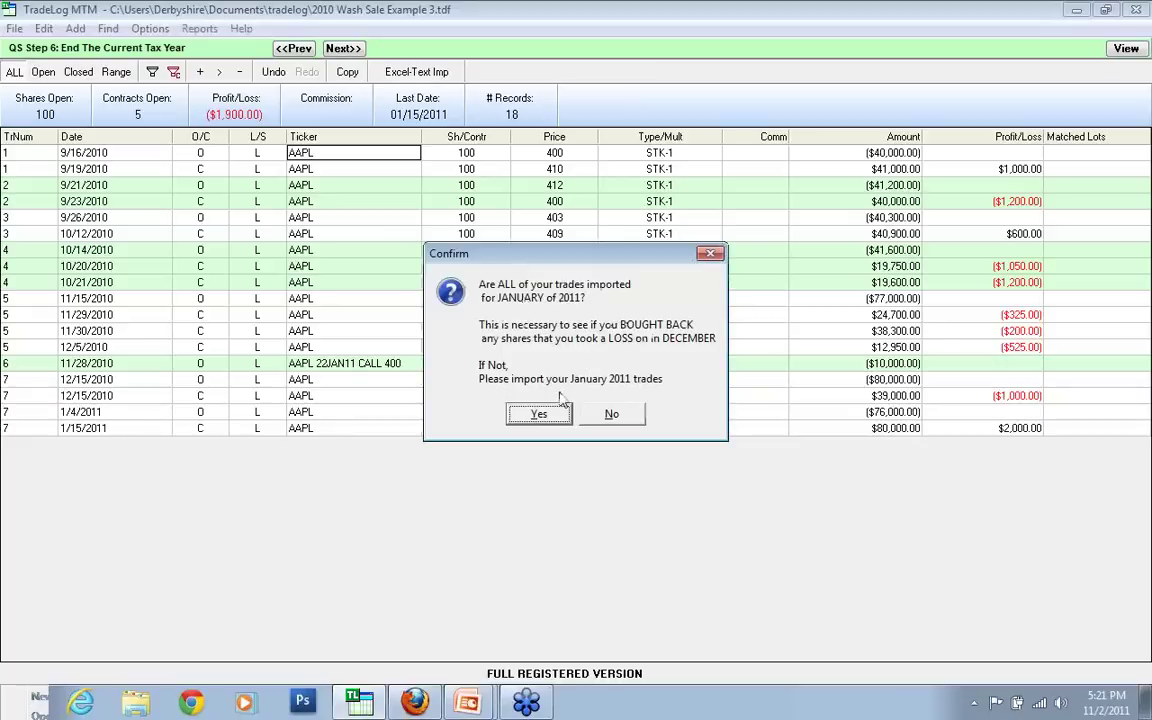
{"action": "left_click", "coordinate": [540, 415]}
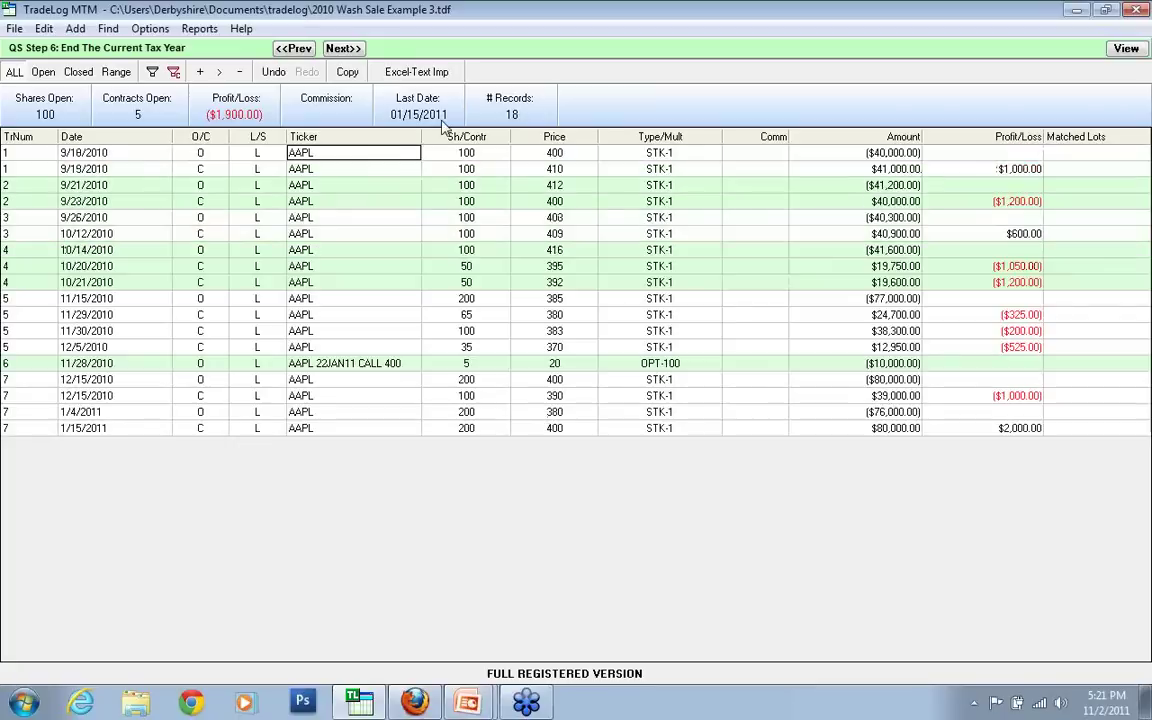
{"action": "left_click", "coordinate": [576, 408]}
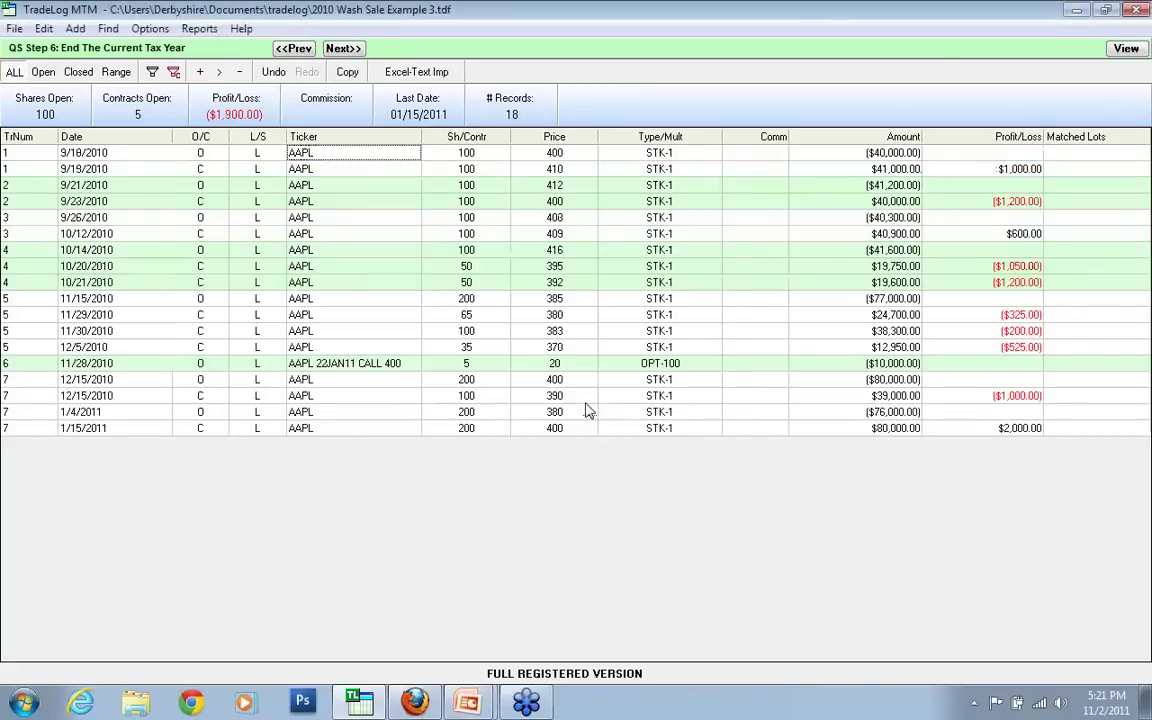
Step: Open the next-year data file 2011 Wash Sale Example 3.tdf from the tradelog folder
{"action": "left_click", "coordinate": [14, 29]}
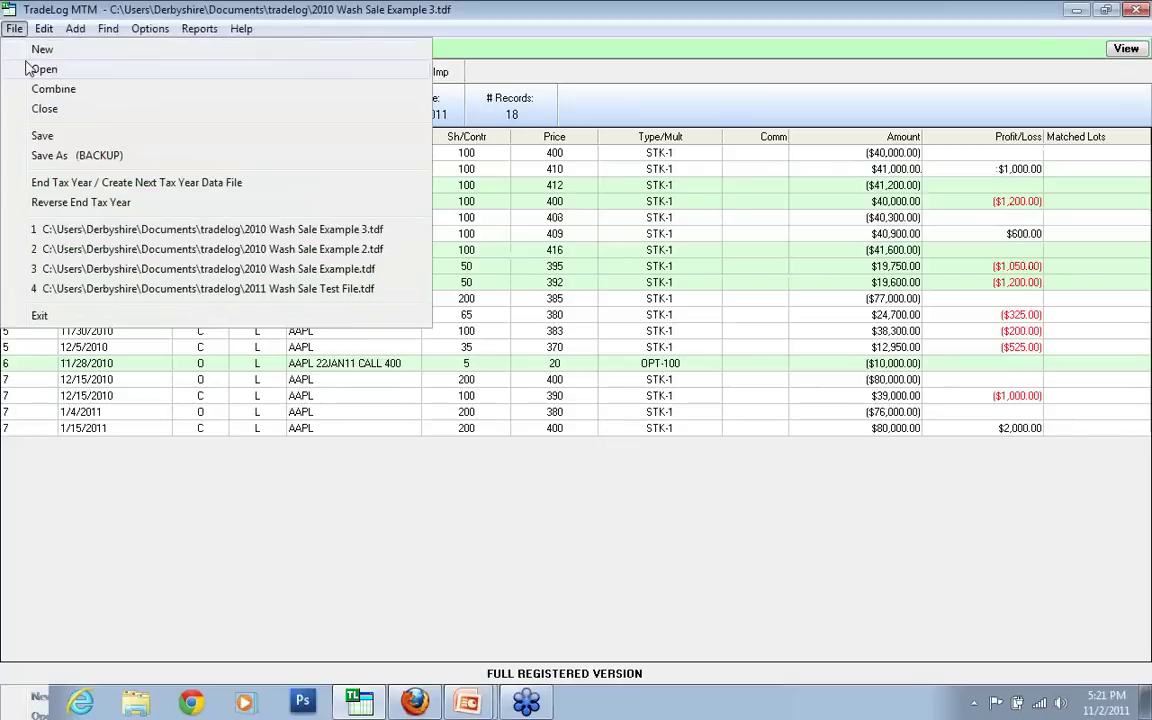
{"action": "left_click", "coordinate": [34, 69]}
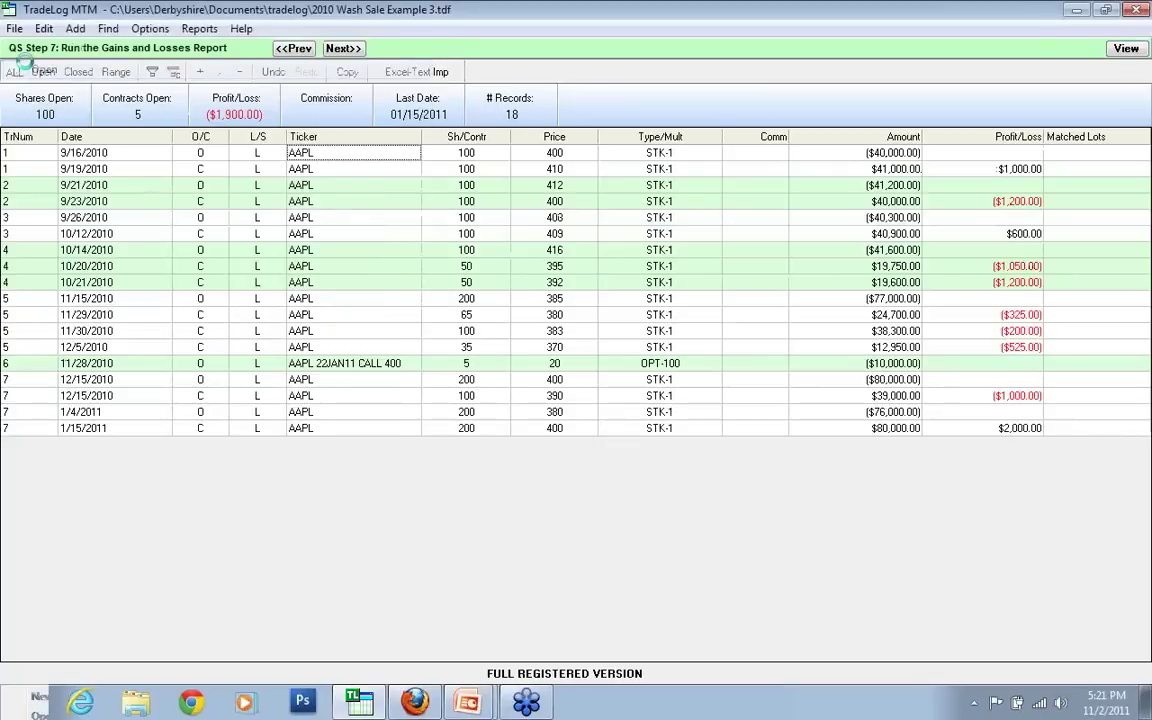
{"action": "type", "text": "20"}
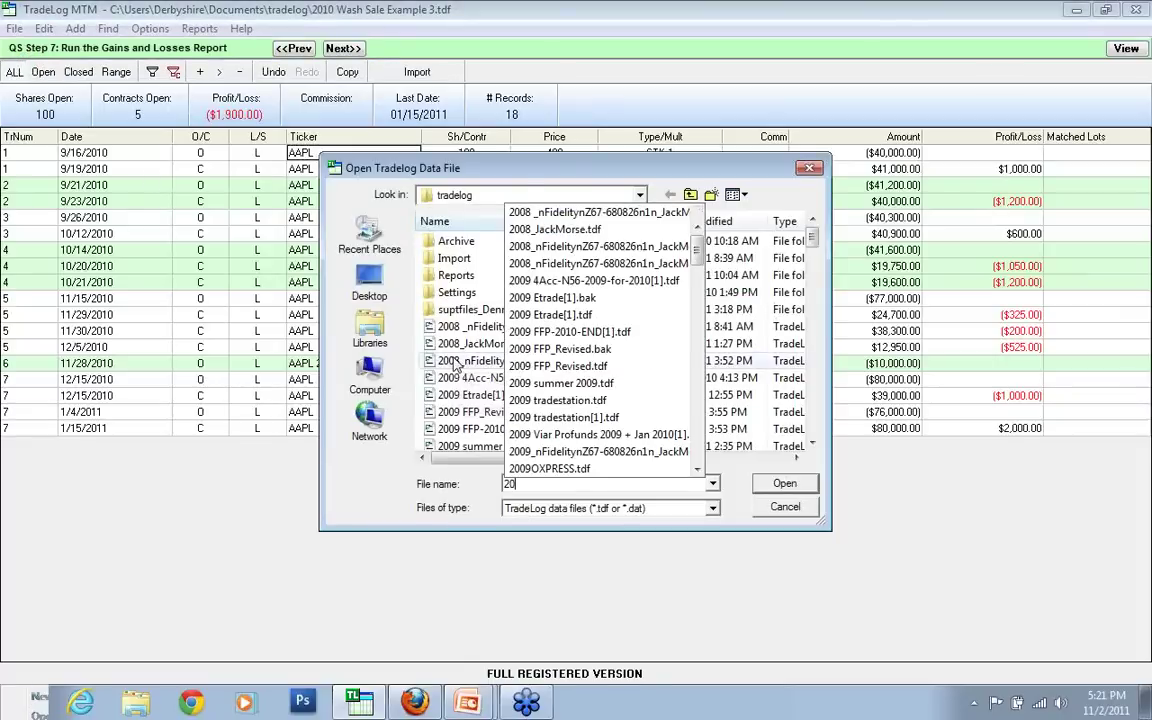
{"action": "type", "text": "11"}
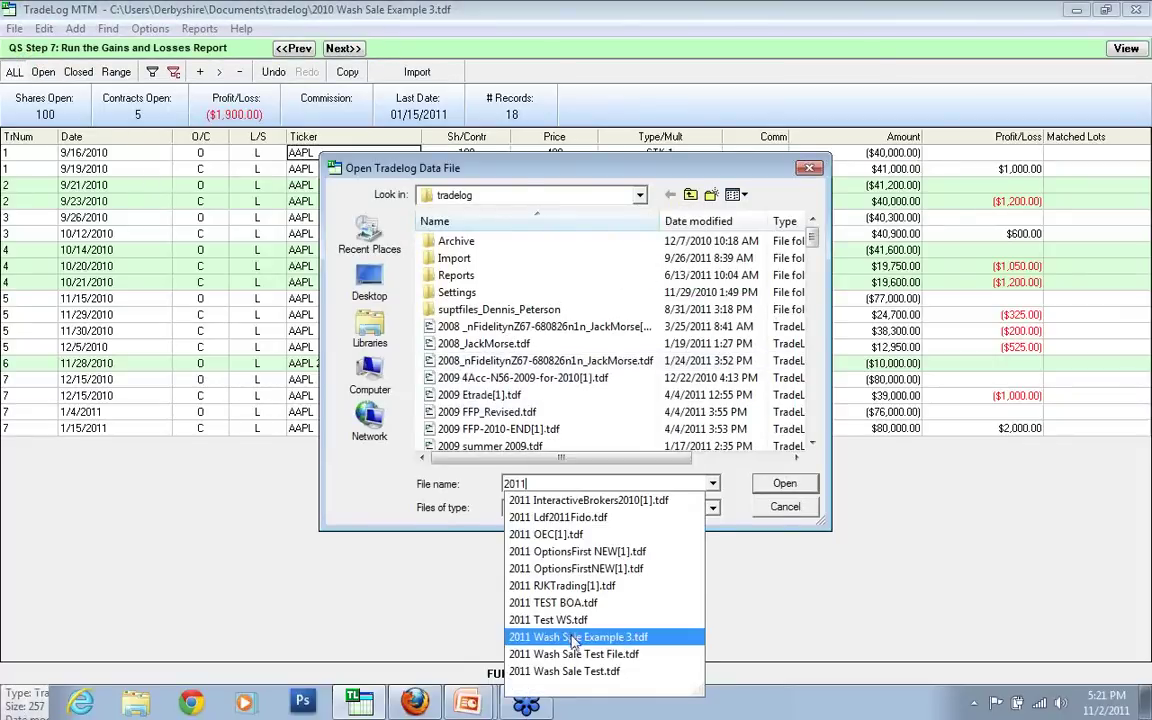
{"action": "left_click", "coordinate": [520, 578]}
{"action": "left_click", "coordinate": [784, 485]}
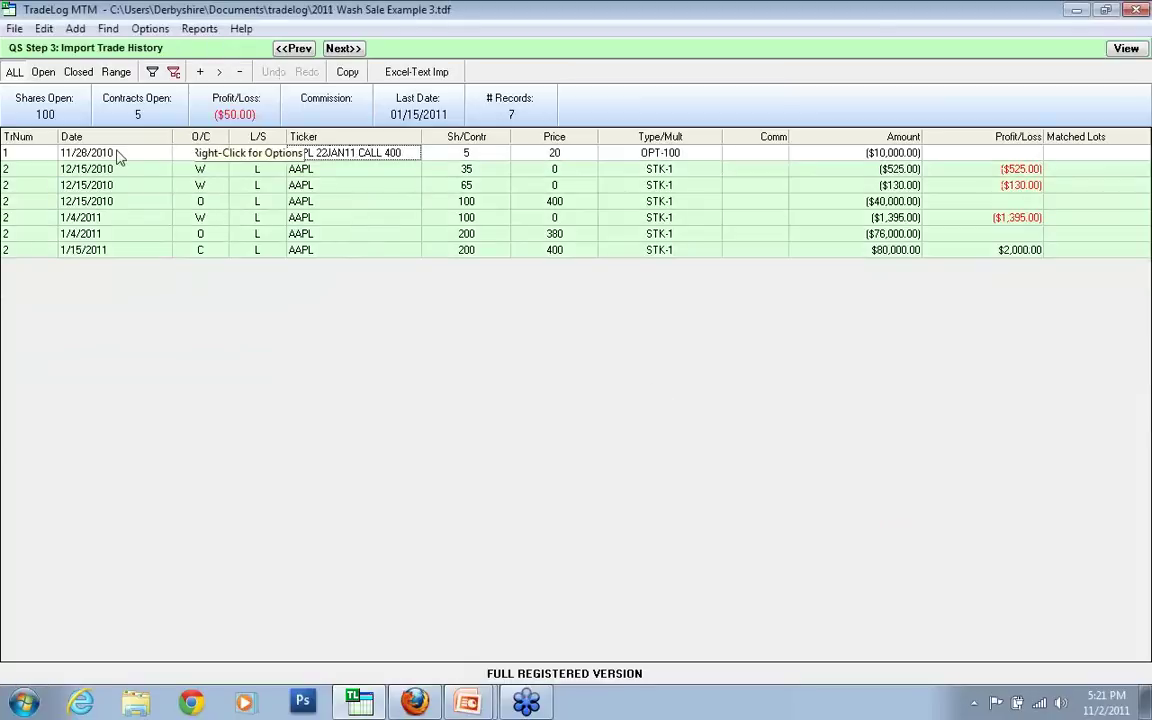
Step: Examine the carried-over AAPL wash sale and open position records dated 12/15/2010 and 1/4/2011 in the 2011 file
{"action": "left_click", "coordinate": [56, 148]}
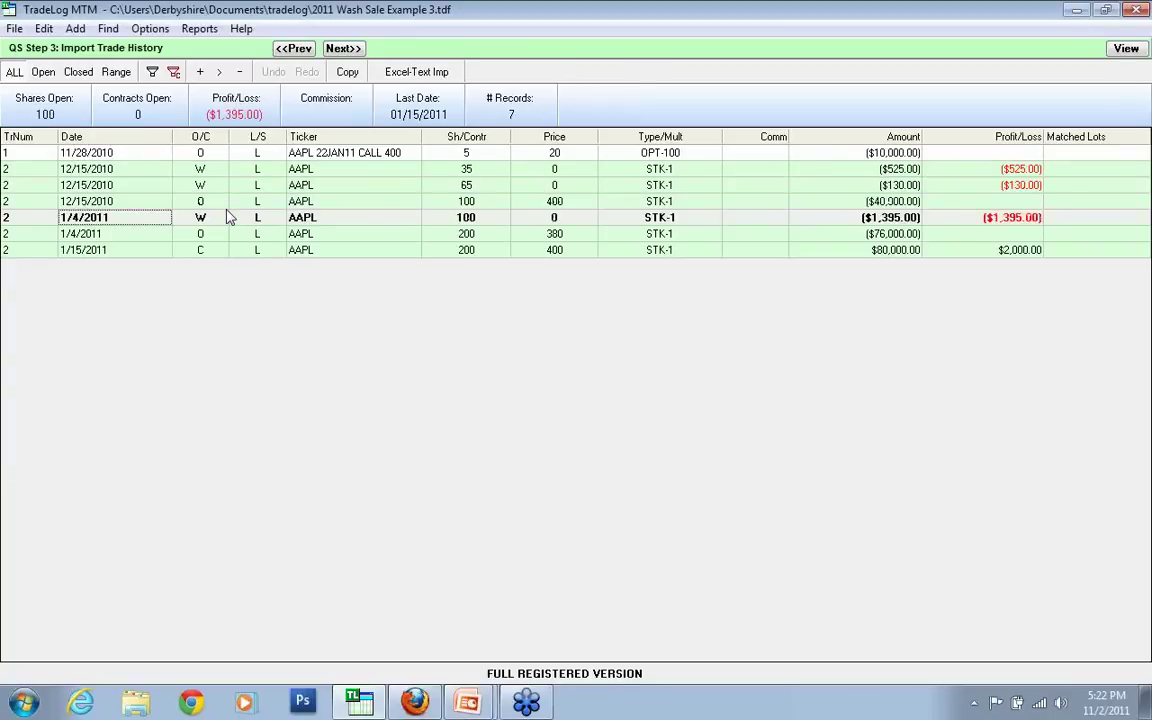
{"action": "left_click", "coordinate": [207, 170]}
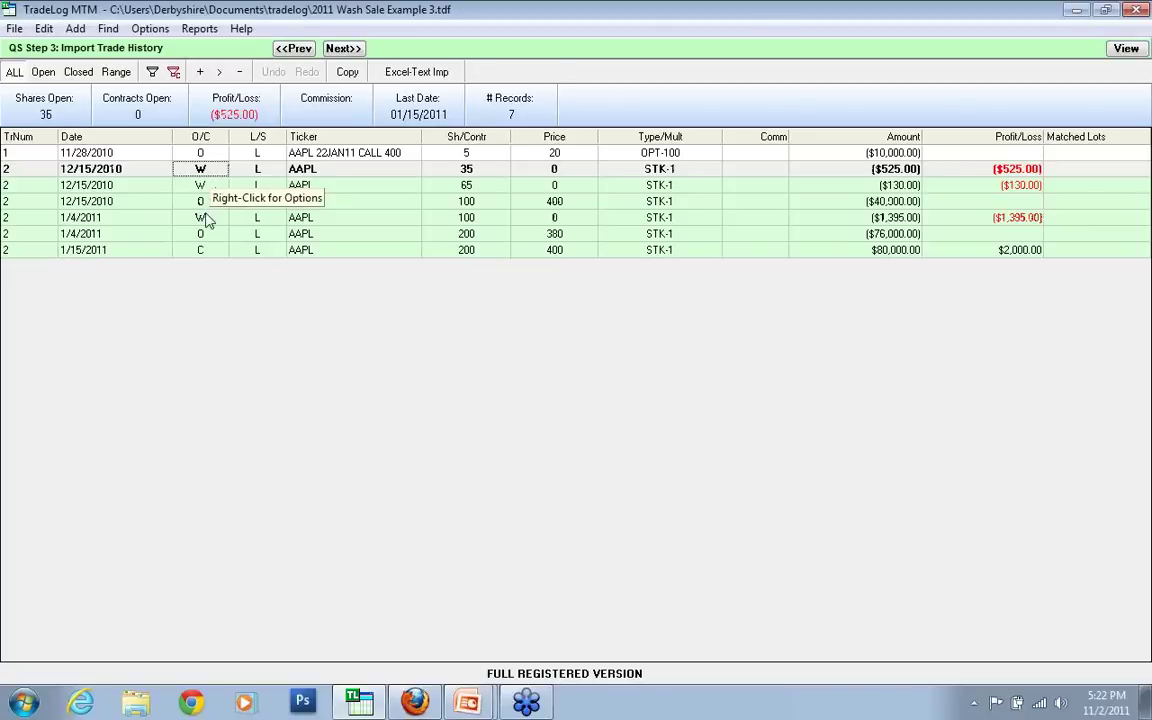
{"action": "left_click", "coordinate": [203, 215]}
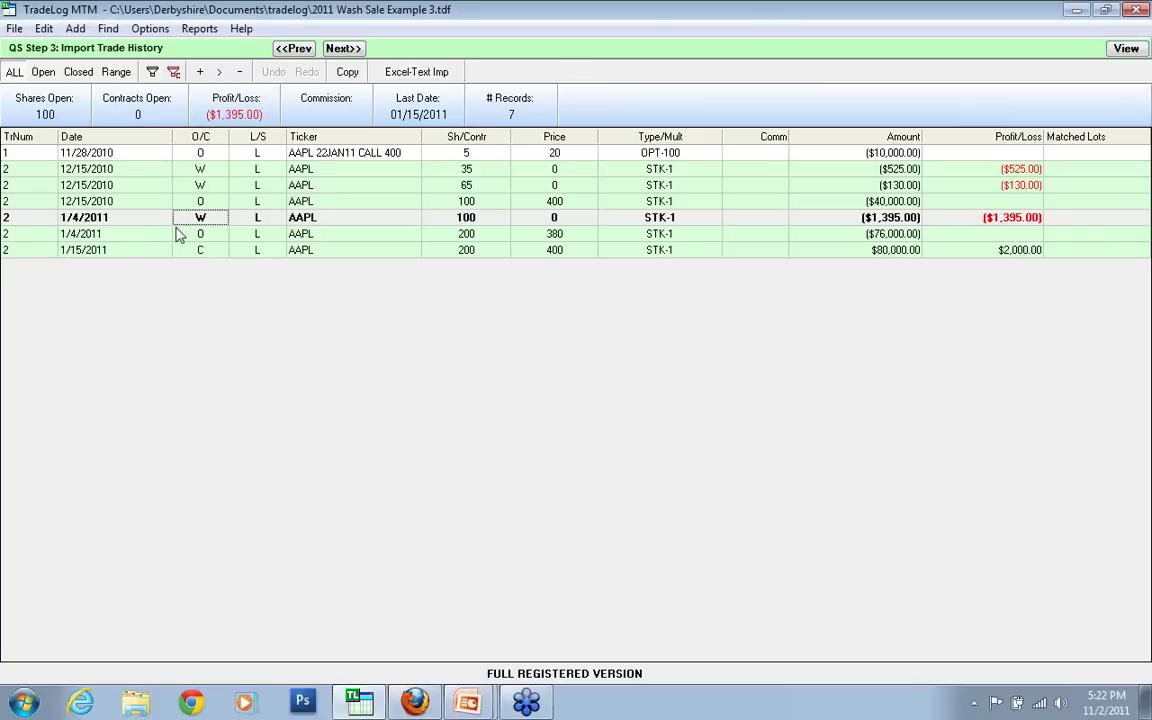
{"action": "left_click", "coordinate": [193, 196]}
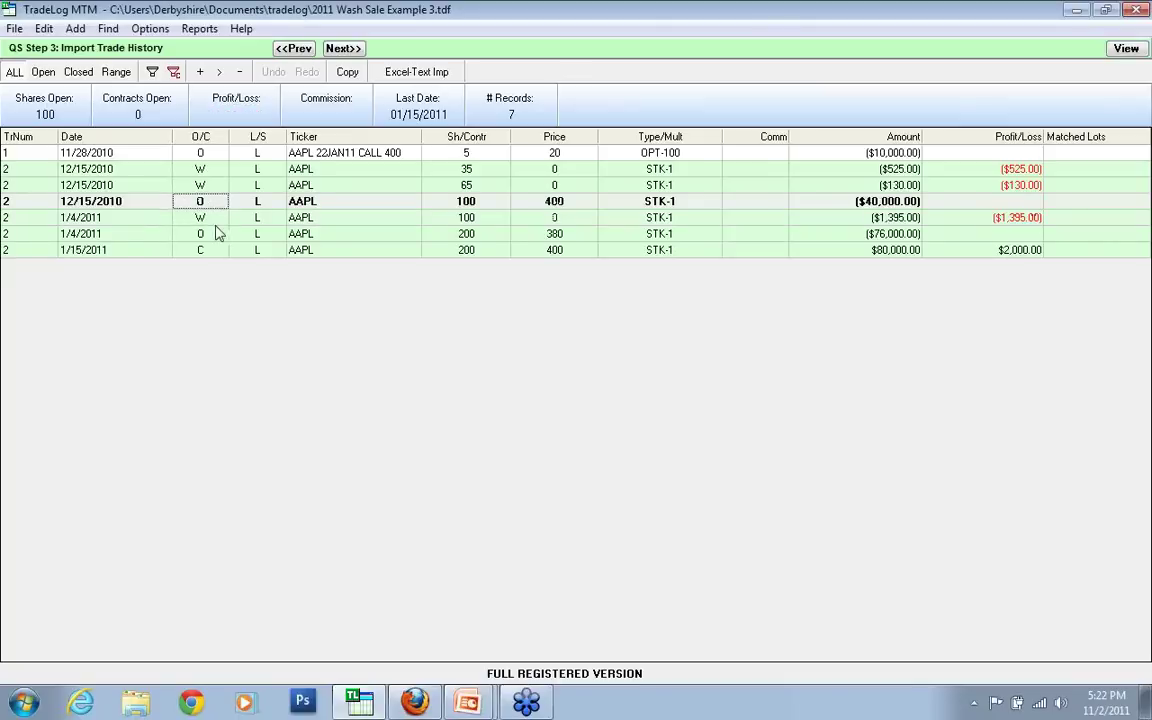
{"action": "left_click", "coordinate": [216, 235]}
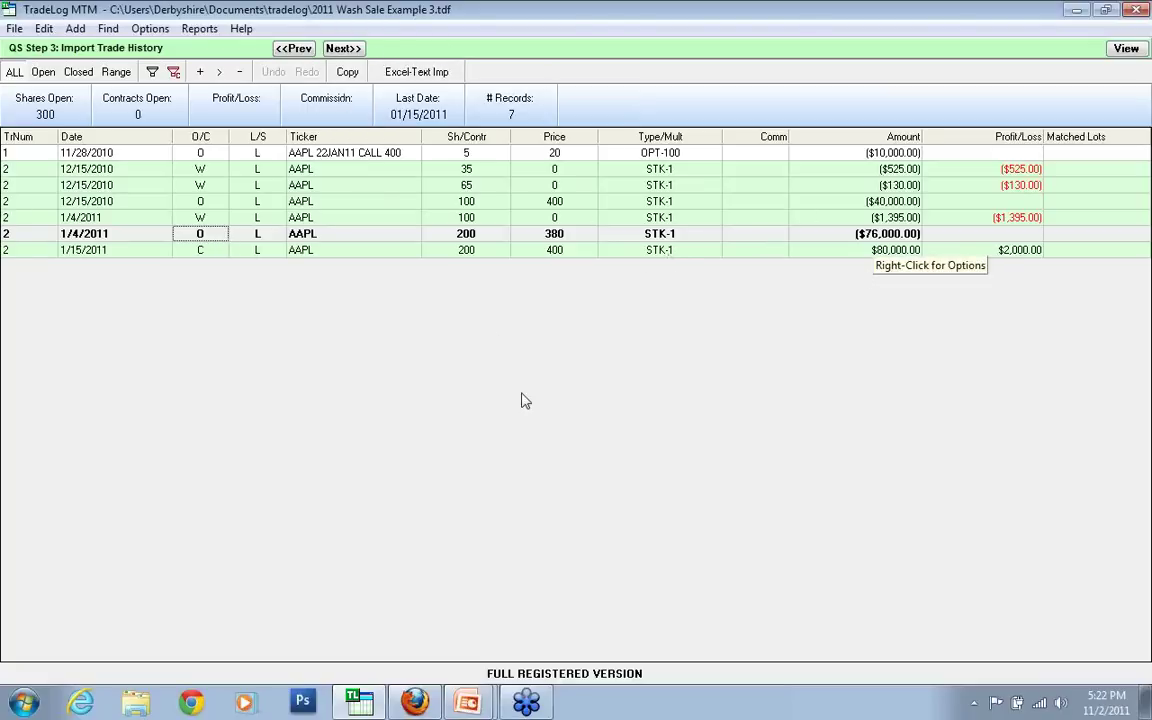
Step: Switch to the PowerPoint slide show and advance to the Conclusion slide on wash sales
{"action": "mouse_move", "coordinate": [378, 710]}
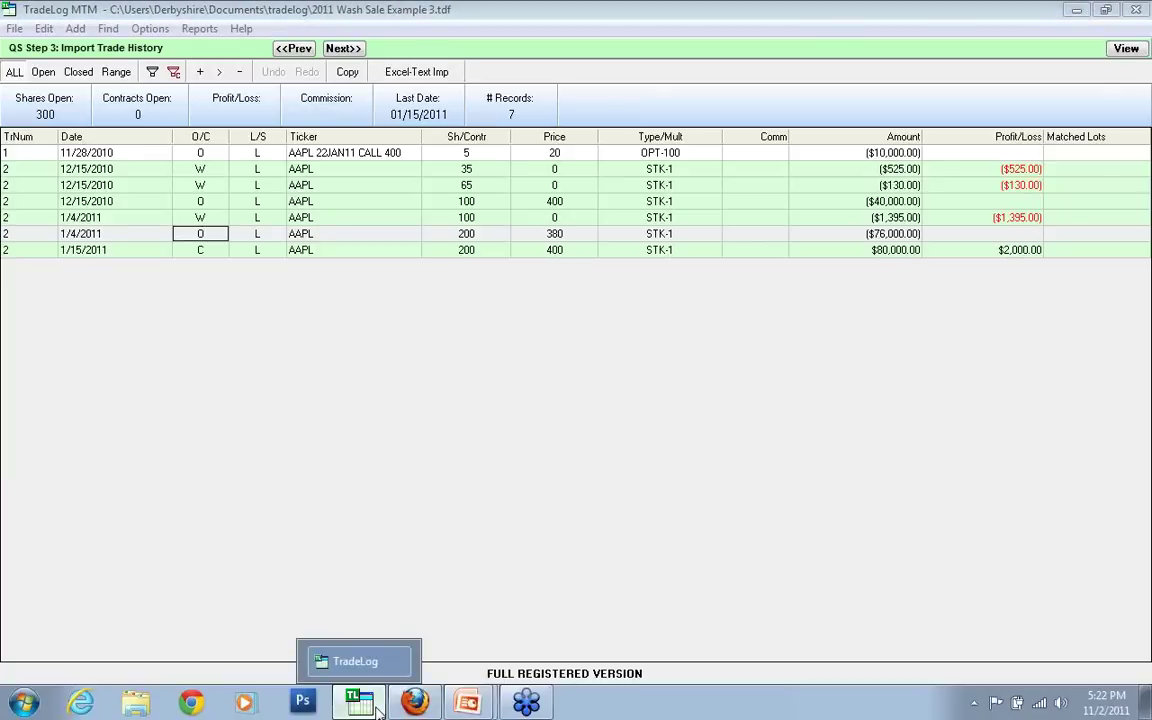
{"action": "left_click", "coordinate": [378, 710]}
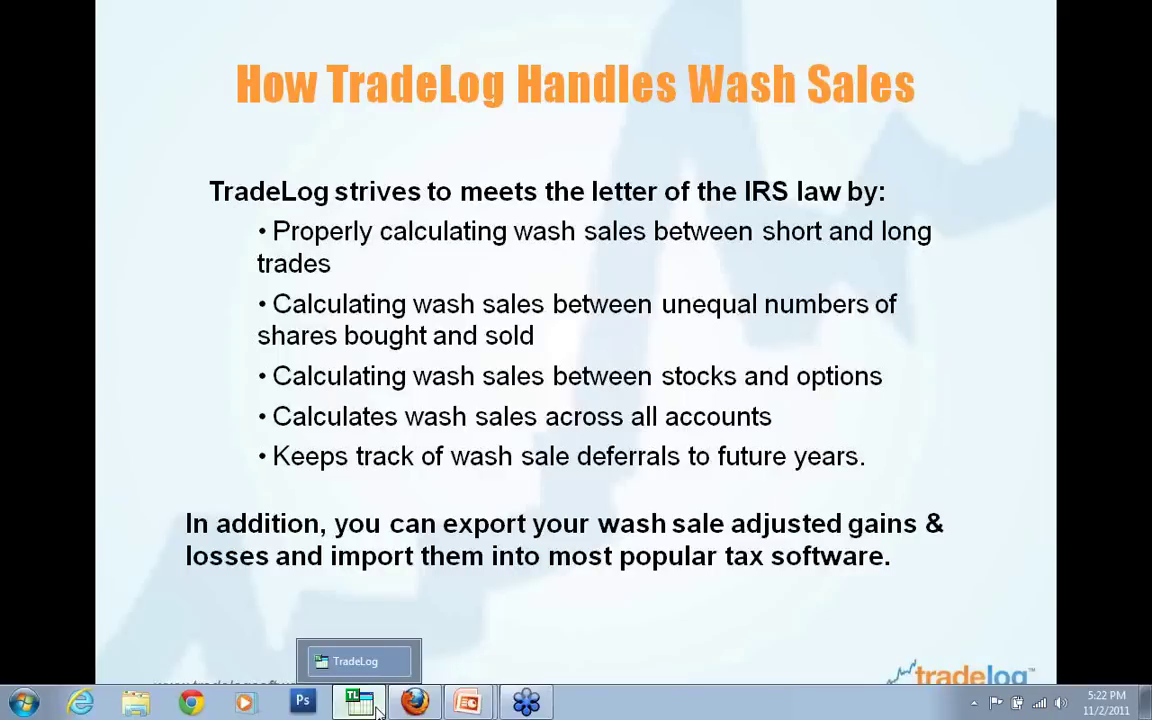
{"action": "left_click", "coordinate": [798, 405]}
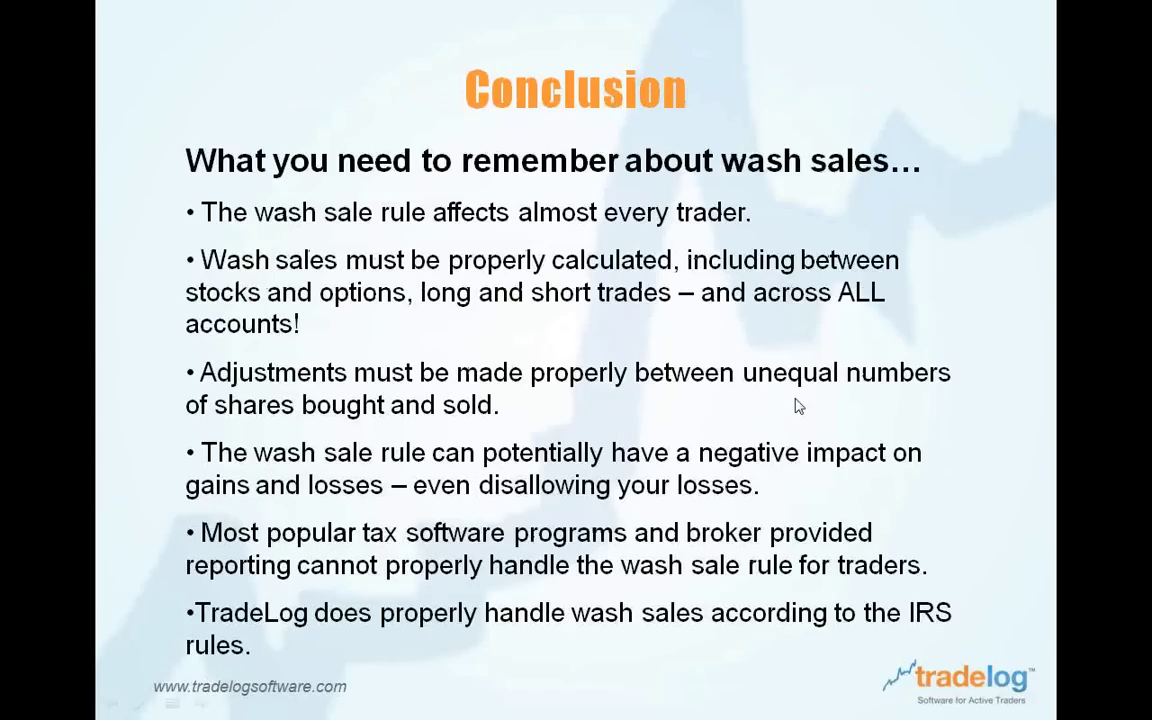